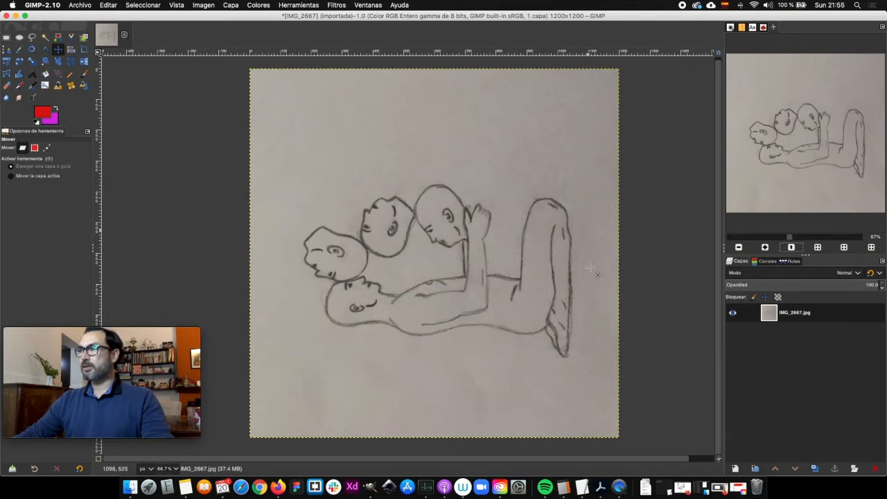
pyautogui.scroll(-2, 622, 372)
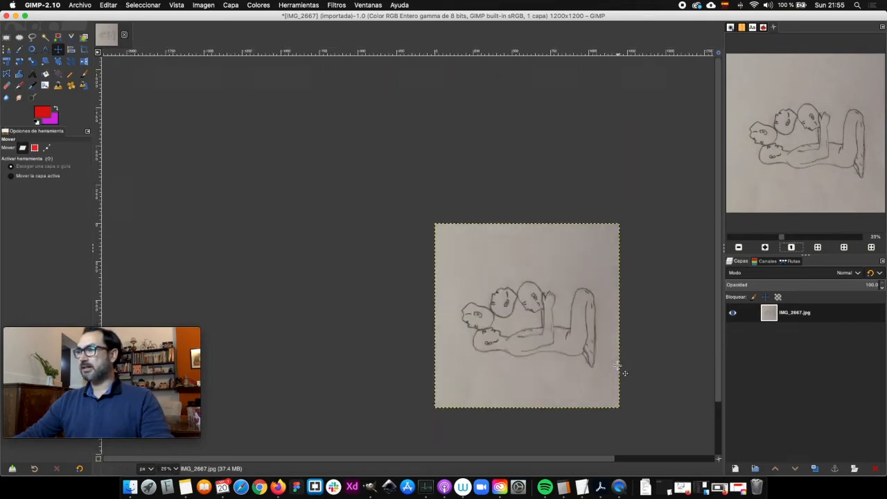
pyautogui.scroll(5, 613, 360)
pyautogui.scroll(-3, 602, 338)
pyautogui.hscroll(2, 602, 337)
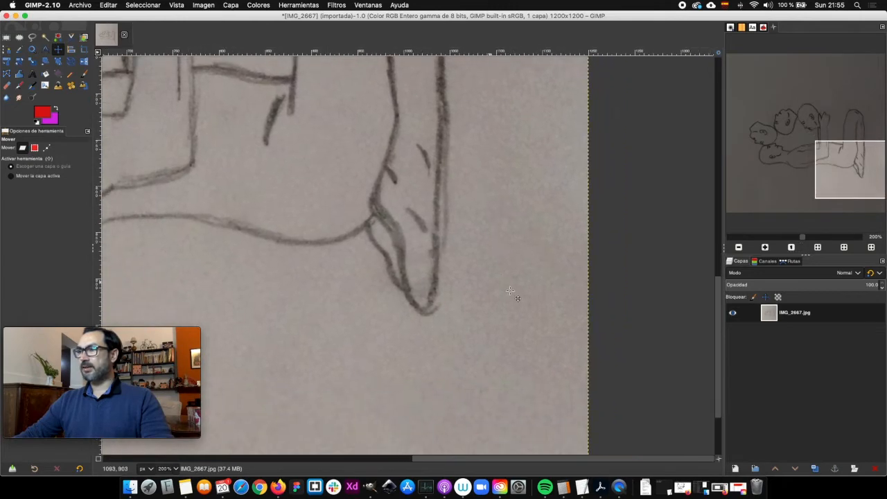
pyautogui.scroll(-5, 516, 289)
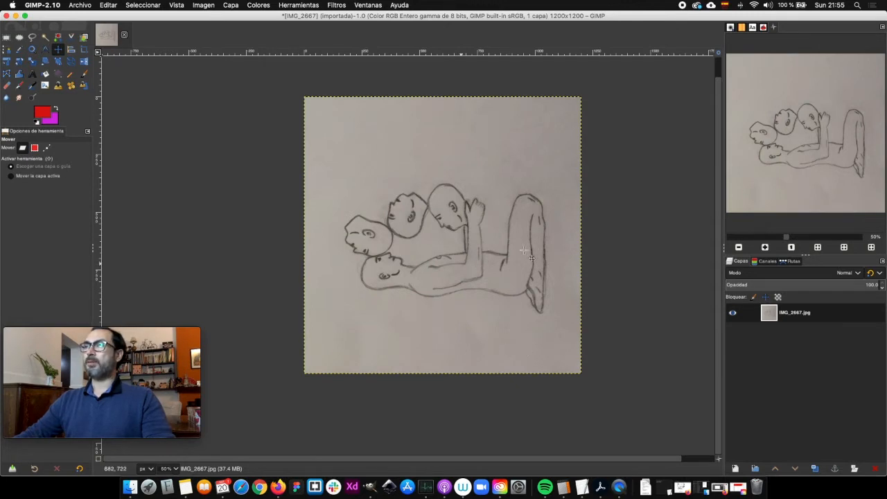
# Start a Brightness-Contrast adjustment on the pencil drawing, with brightness at 117 and contrast at 43.
pyautogui.click(205, 5)
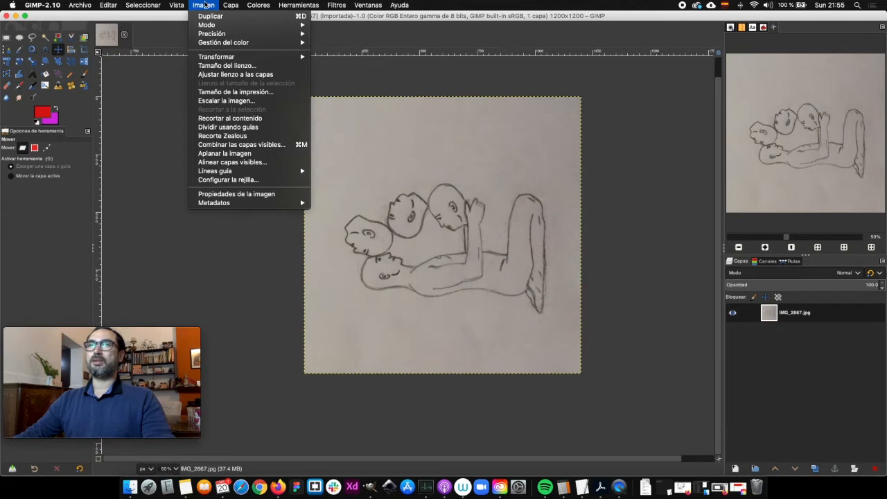
pyautogui.moveTo(255, 4)
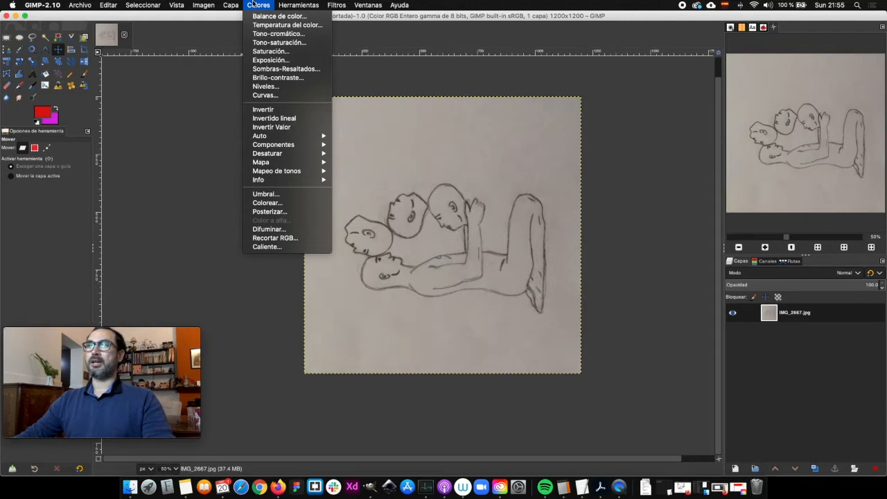
pyautogui.click(276, 77)
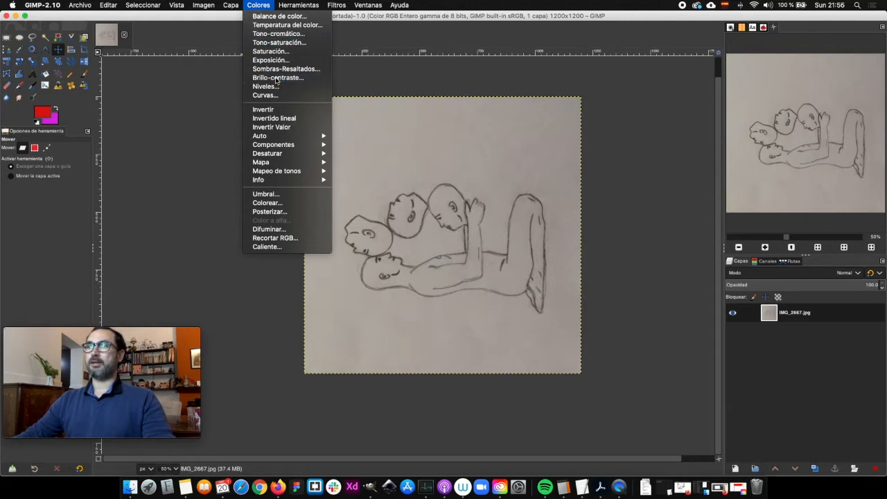
pyautogui.moveTo(283, 26); pyautogui.dragTo(239, 132)
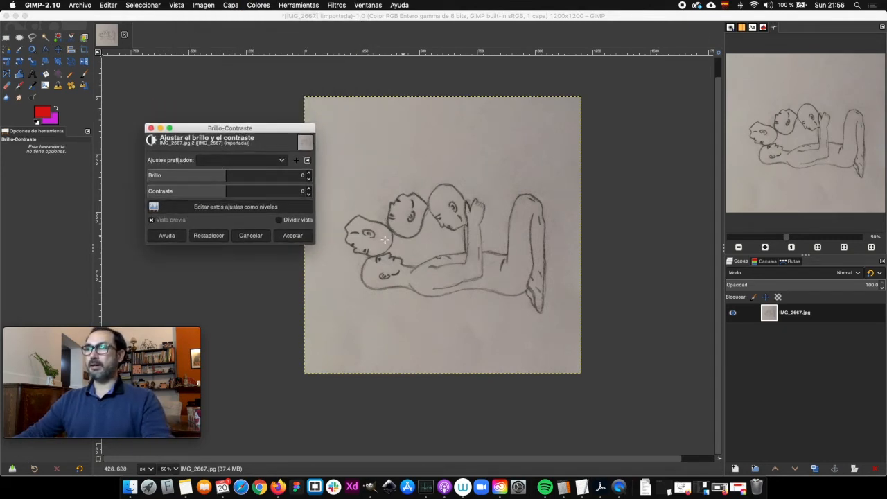
pyautogui.moveTo(224, 177); pyautogui.dragTo(702, 200)
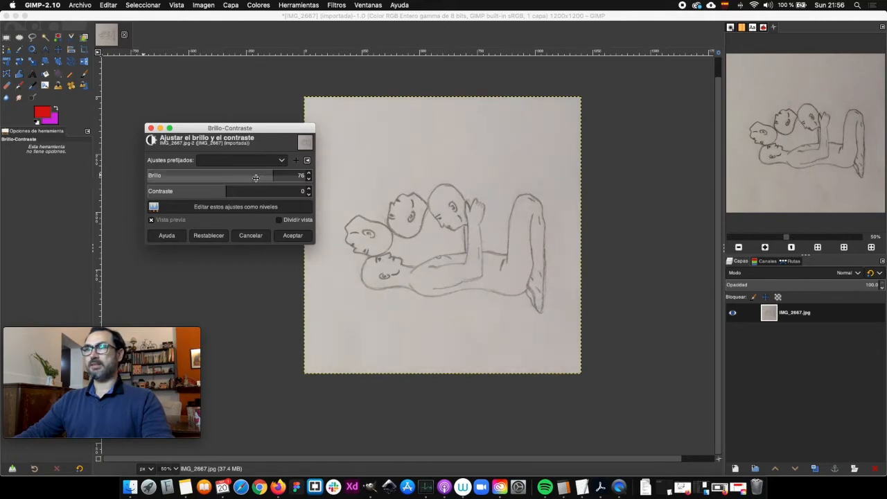
pyautogui.moveTo(229, 192); pyautogui.dragTo(309, 177)
pyautogui.click(309, 189)
pyautogui.click(309, 174)
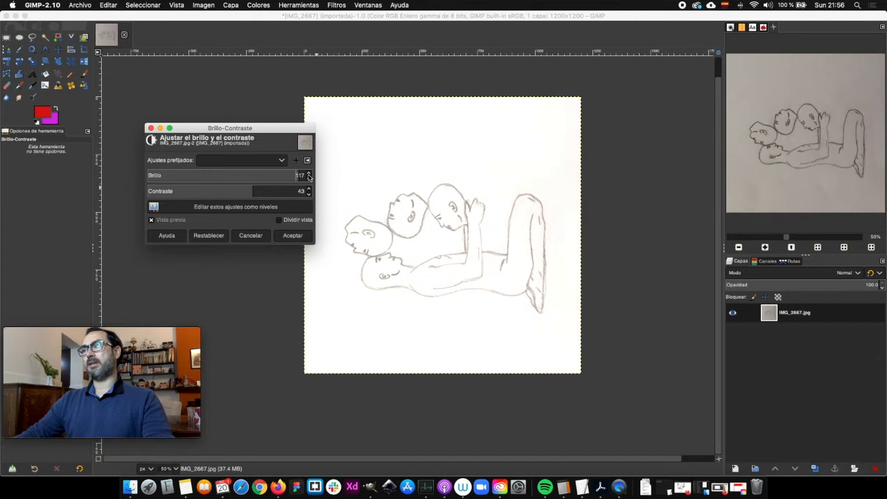
# Fine-tune the drawing's brightness to 115 and contrast to 43 with other values tried along the way, and apply the adjustment.
pyautogui.click(309, 191)
pyautogui.click(309, 191)
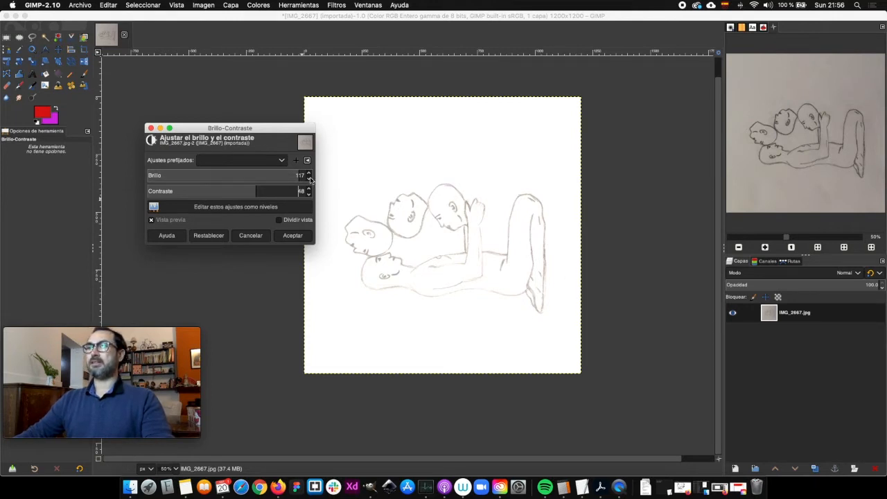
pyautogui.moveTo(310, 179); pyautogui.dragTo(310, 180)
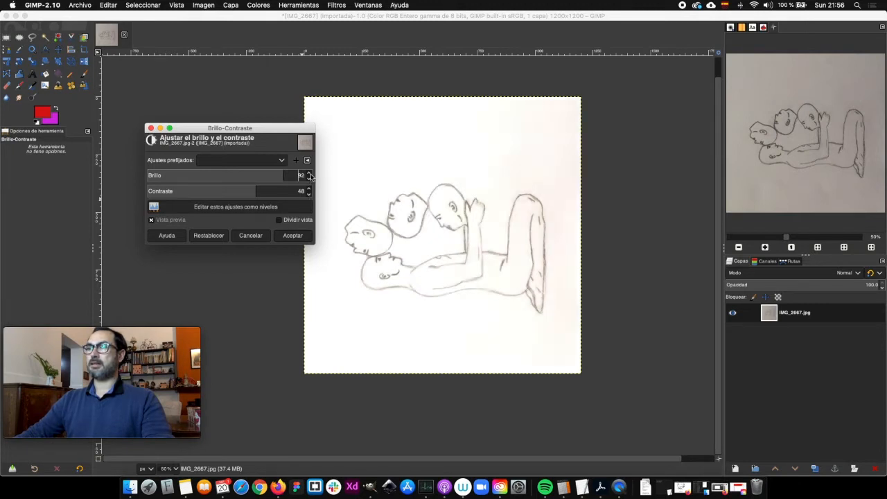
pyautogui.moveTo(310, 176); pyautogui.dragTo(309, 177)
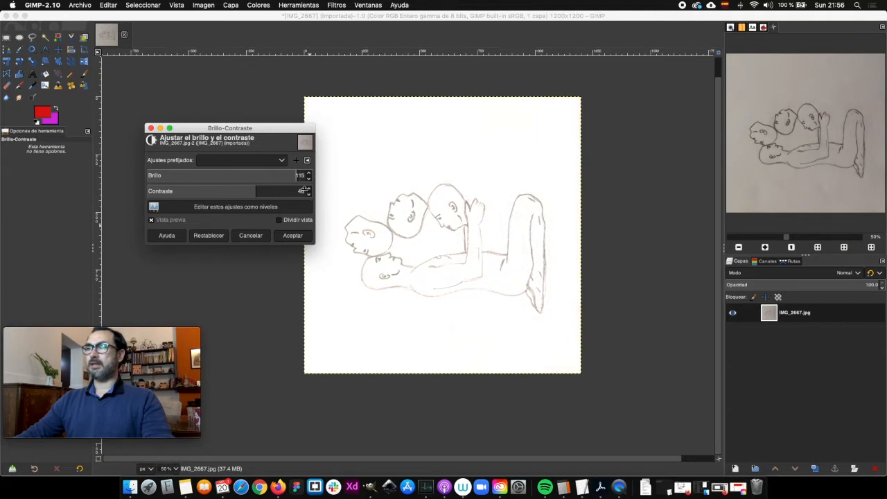
pyautogui.moveTo(308, 191); pyautogui.dragTo(309, 192)
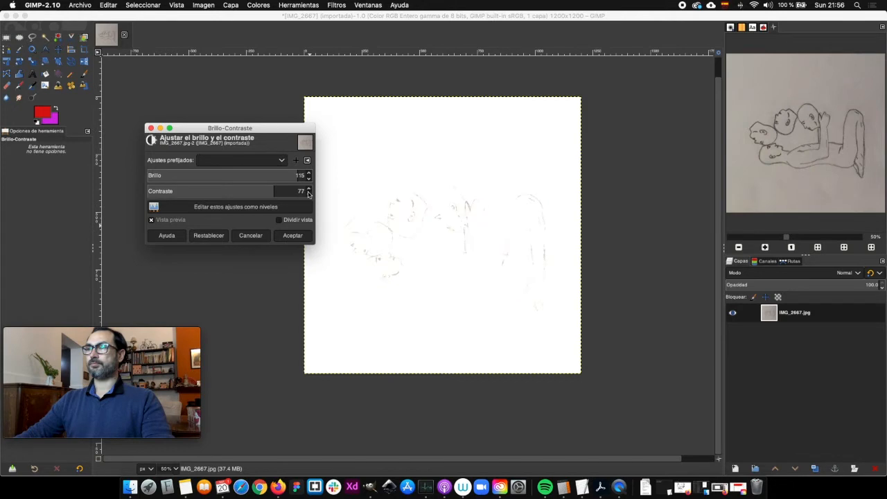
pyautogui.click(309, 194)
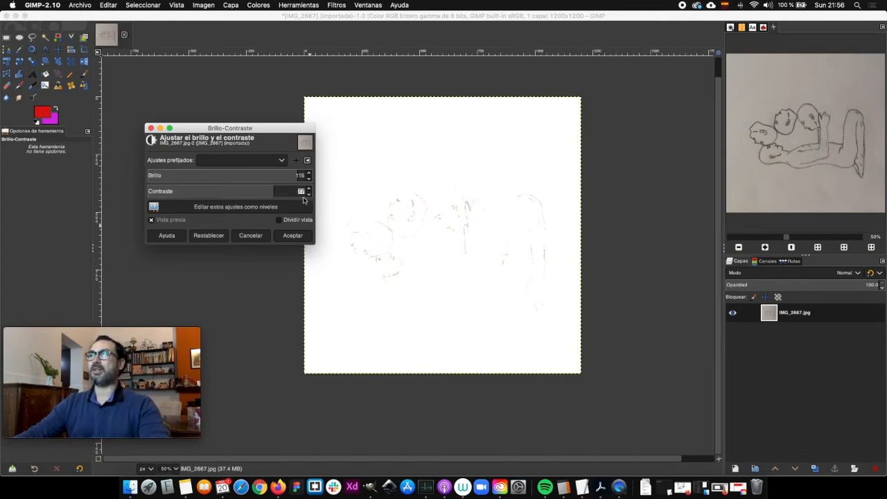
pyautogui.moveTo(308, 195); pyautogui.dragTo(309, 196)
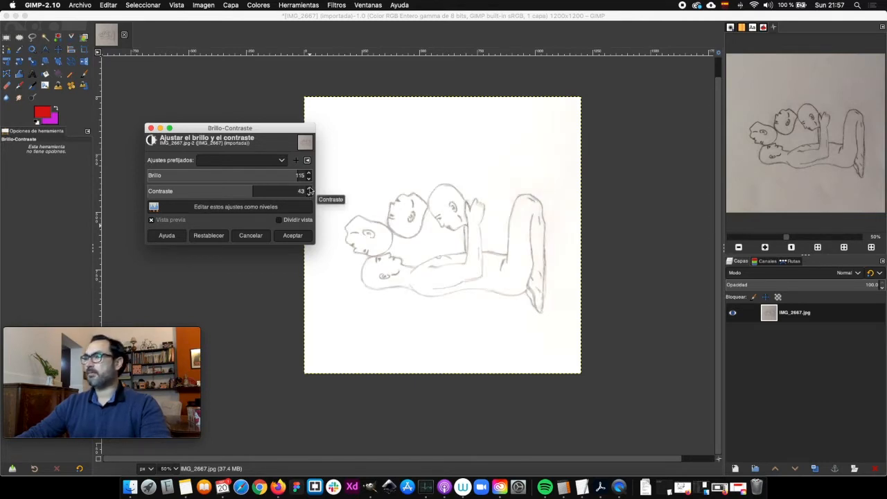
pyautogui.moveTo(249, 131); pyautogui.dragTo(229, 138)
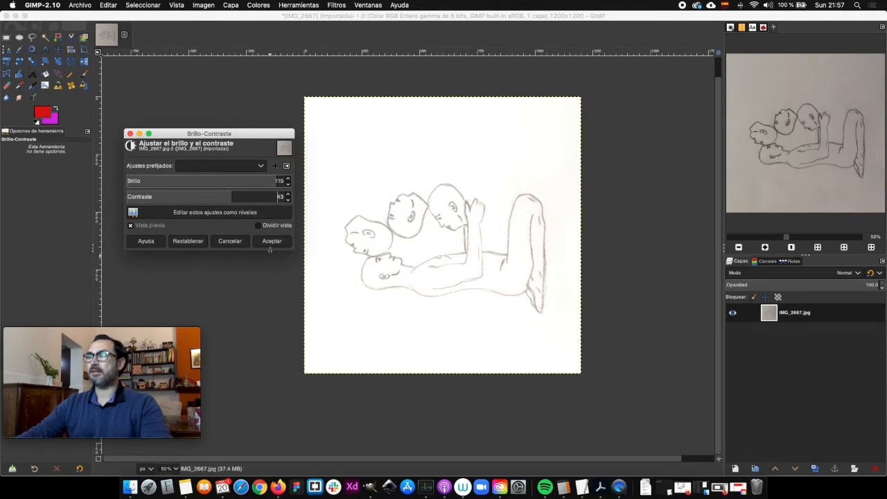
pyautogui.click(271, 241)
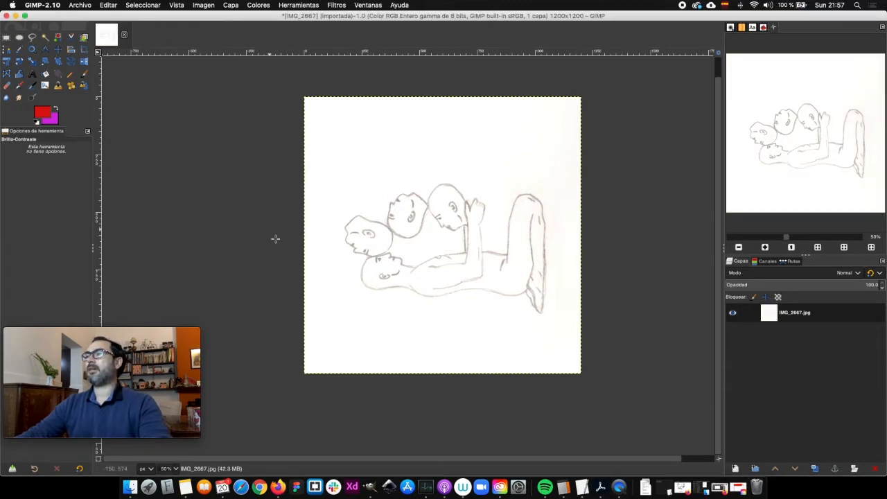
# Select the white background around the figures with Fuzzy Select at a threshold of 1.0.
pyautogui.scroll(-3, 547, 218)
pyautogui.scroll(3, 562, 206)
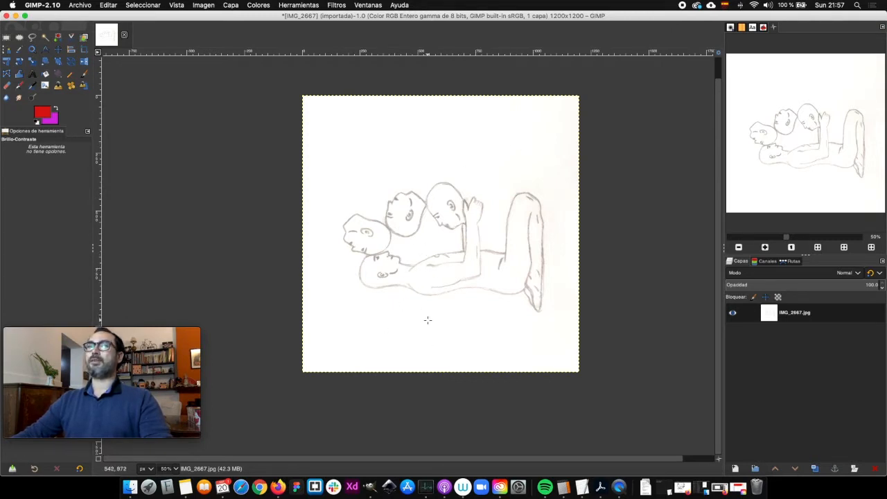
pyautogui.click(45, 37)
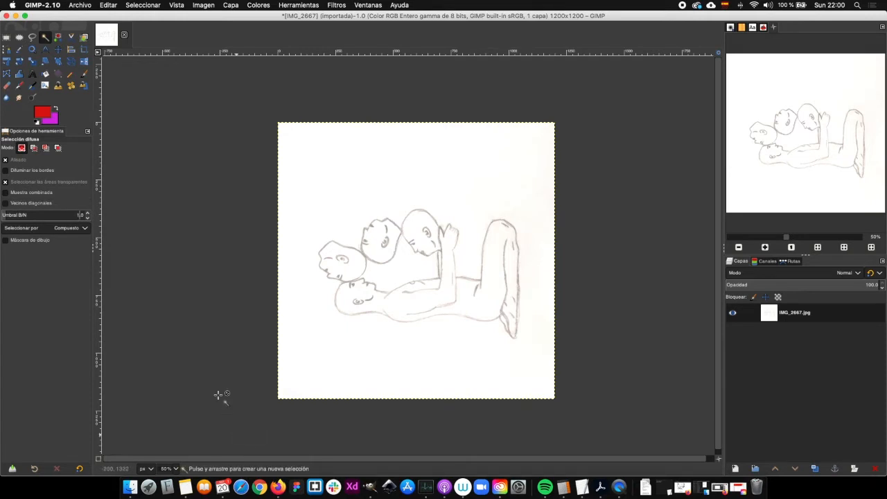
pyautogui.press('-')
pyautogui.click(357, 201)
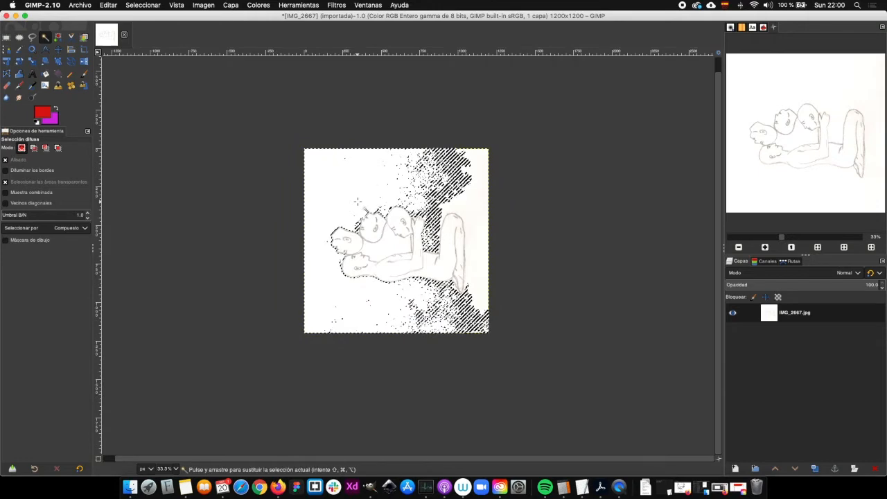
# Examine the selection's edges and the speckled area between the heads and the raised knees up close.
pyautogui.scroll(4, 412, 209)
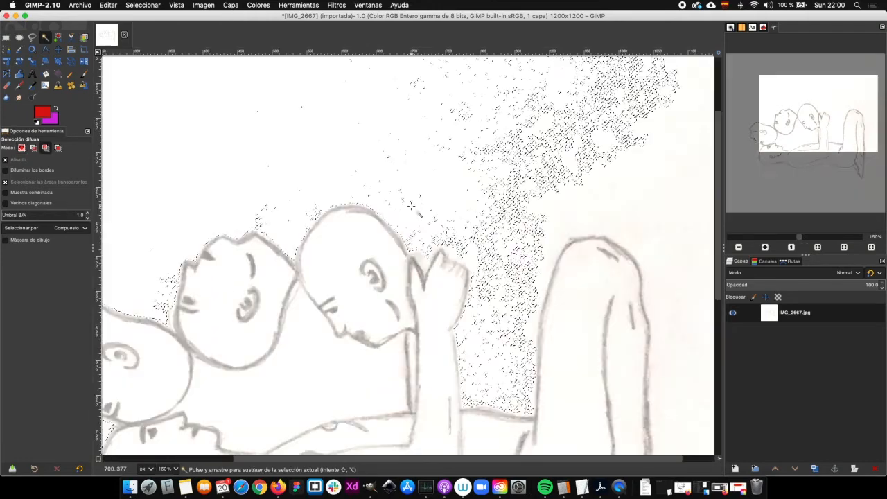
pyautogui.scroll(-3, 413, 209)
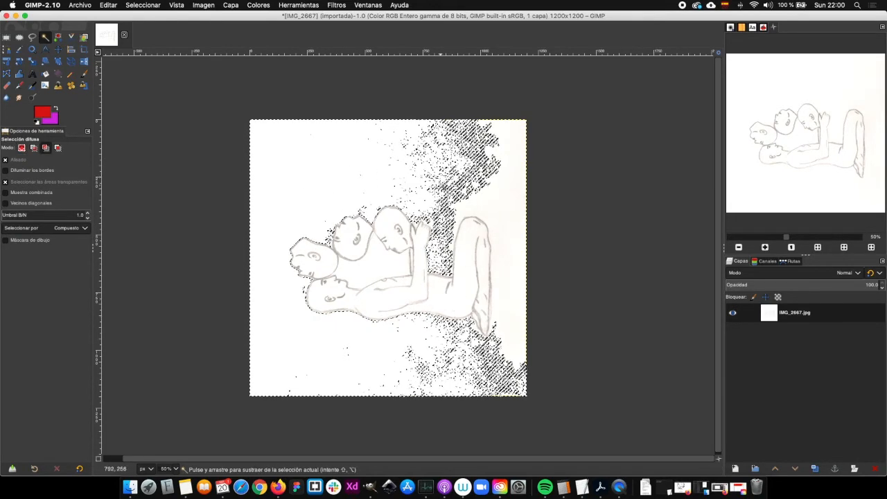
pyautogui.scroll(-2, 437, 181)
pyautogui.scroll(6, 437, 180)
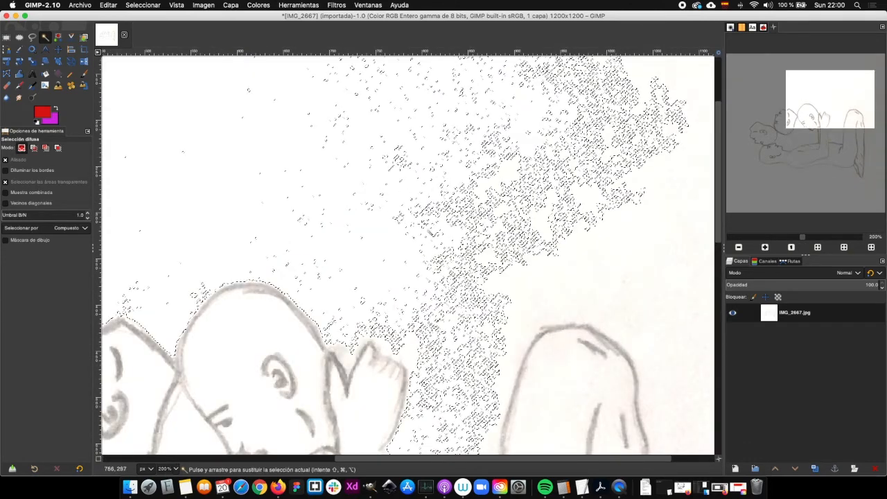
pyautogui.scroll(2, 461, 228)
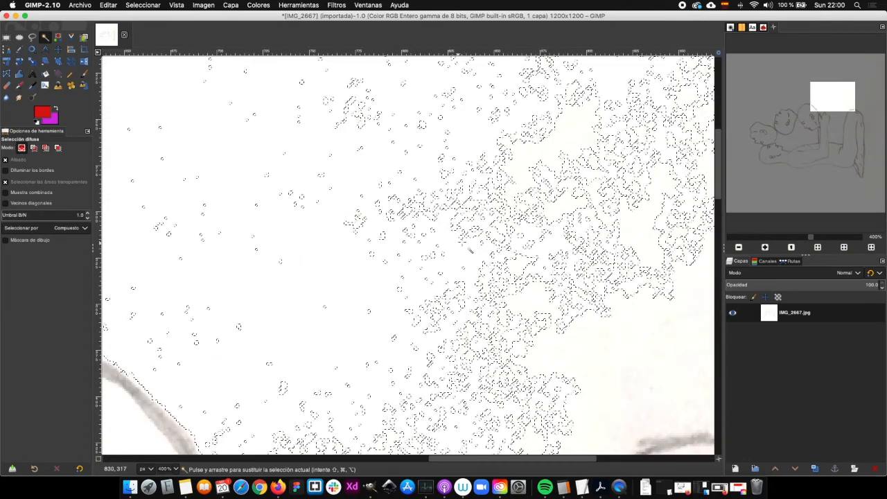
pyautogui.scroll(2, 355, 223)
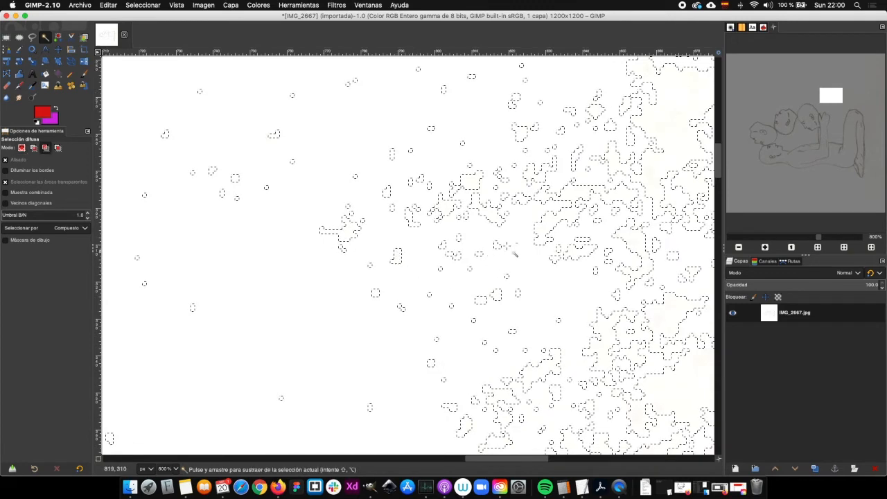
pyautogui.scroll(-2, 427, 233)
pyautogui.scroll(-6, 509, 247)
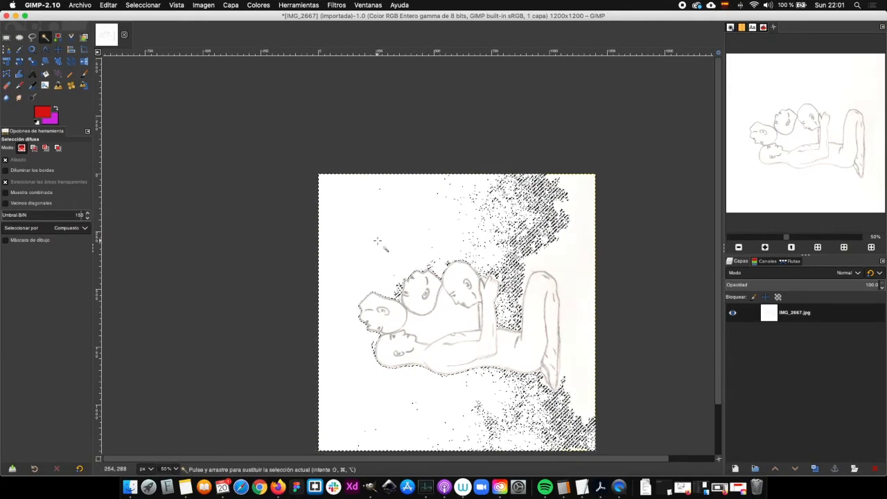
# Reselect the white background with Fuzzy Select at a threshold of 15 and check the selection along the figures' outlines.
pyautogui.click(410, 227)
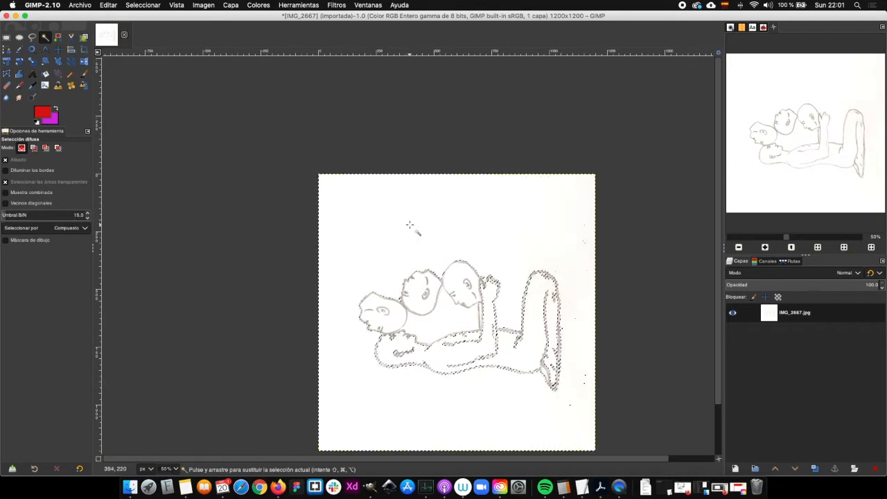
pyautogui.moveTo(368, 188); pyautogui.dragTo(353, 167)
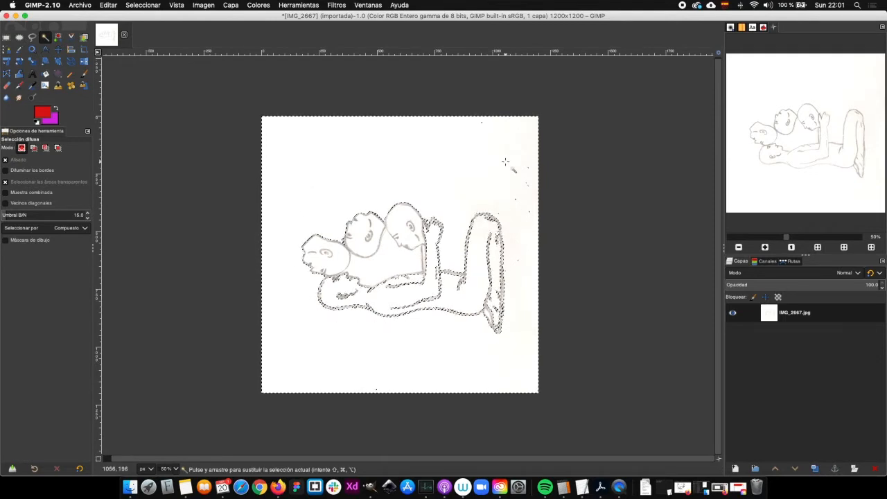
pyautogui.press('super')
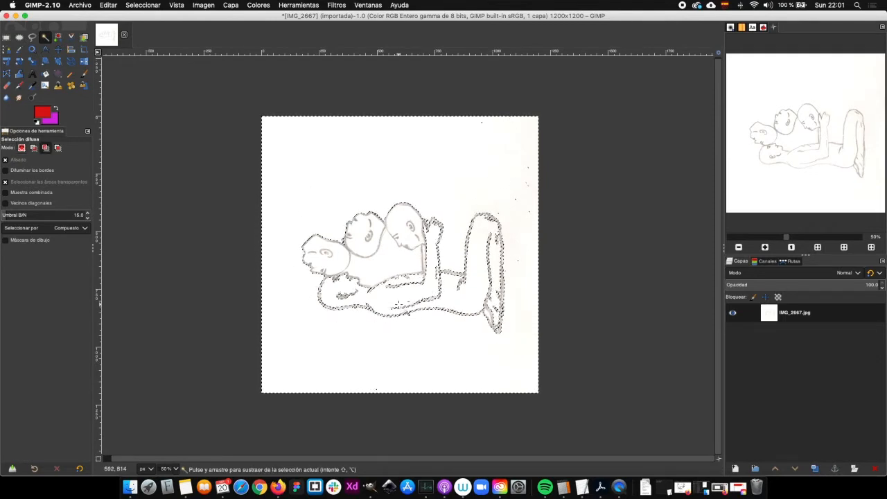
pyautogui.press('super')
pyautogui.scroll(-2, 379, 277)
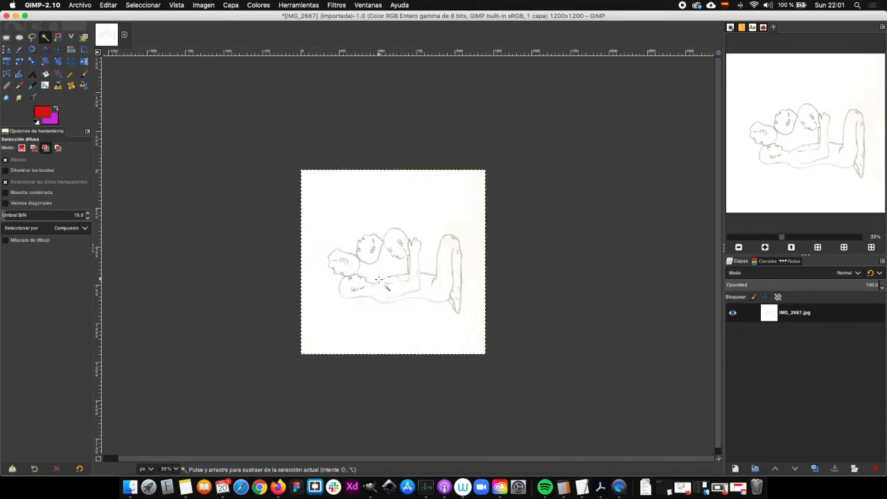
pyautogui.scroll(6, 379, 278)
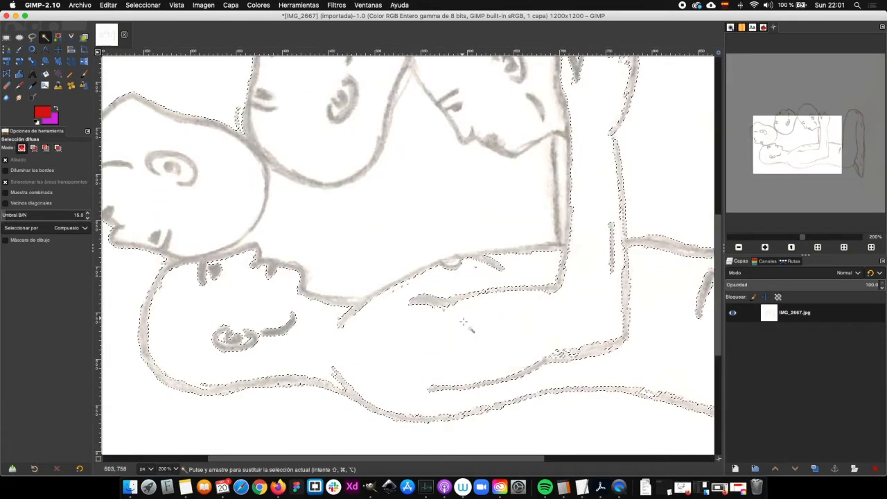
pyautogui.scroll(-3, 473, 331)
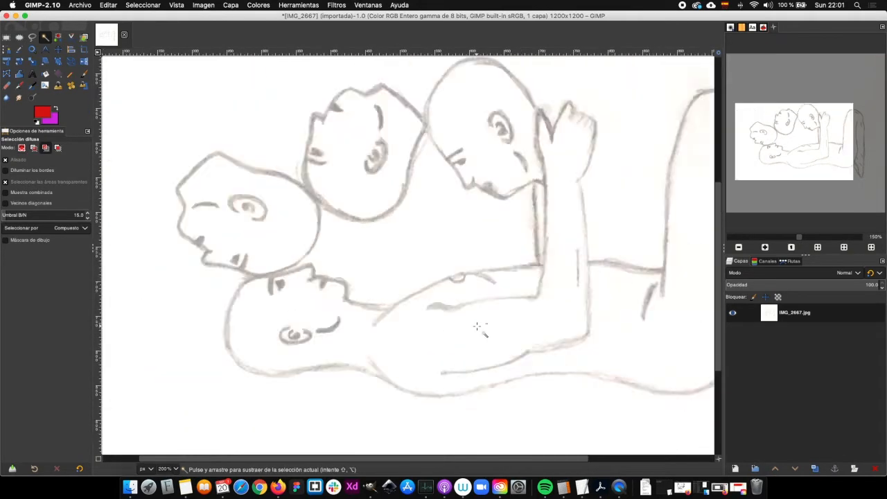
pyautogui.scroll(-2, 478, 327)
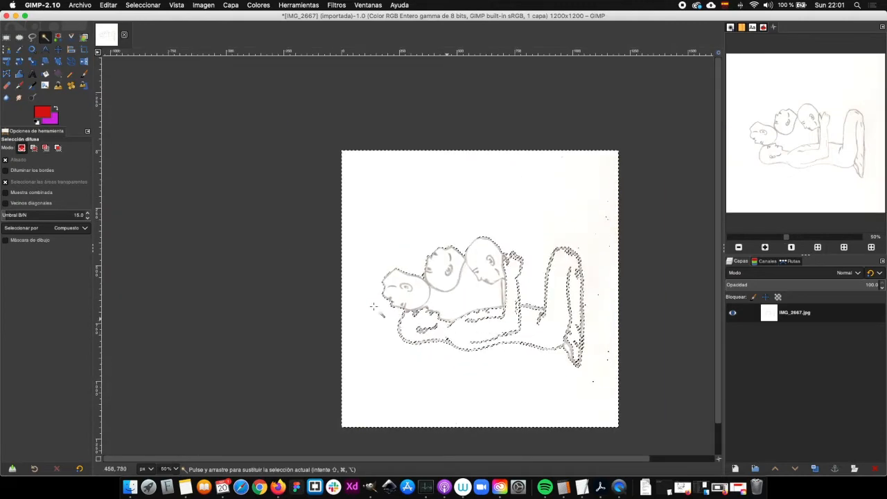
# Clear the current background selection so that nothing in the image is selected.
pyautogui.click(145, 5)
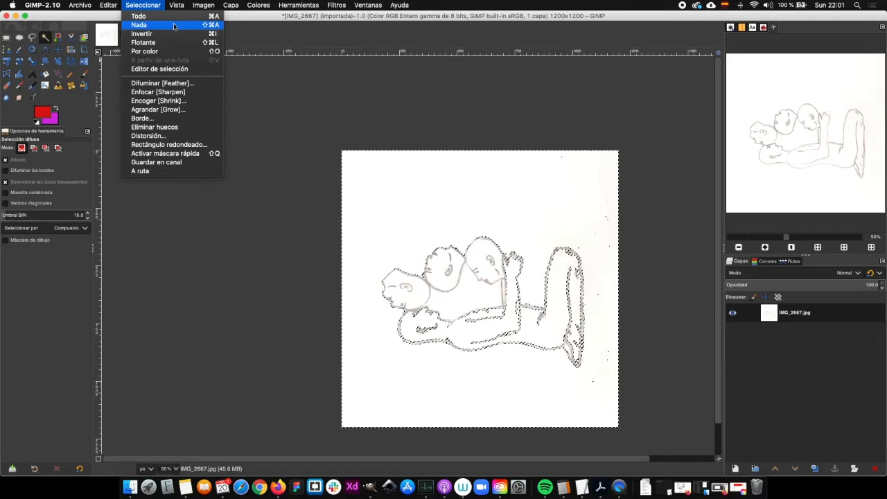
pyautogui.click(129, 5)
pyautogui.click(129, 4)
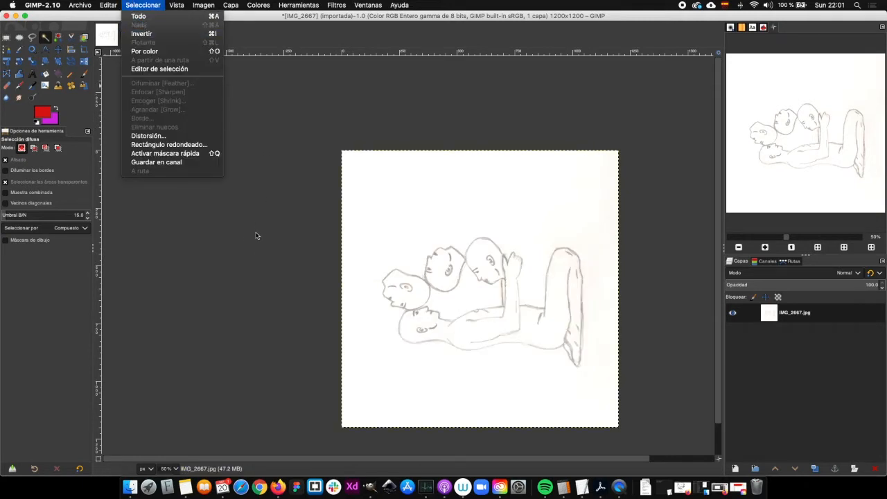
# Select the white background with Fuzzy Select at a threshold of 32 and check the selection along the figures' lines.
pyautogui.click(279, 321)
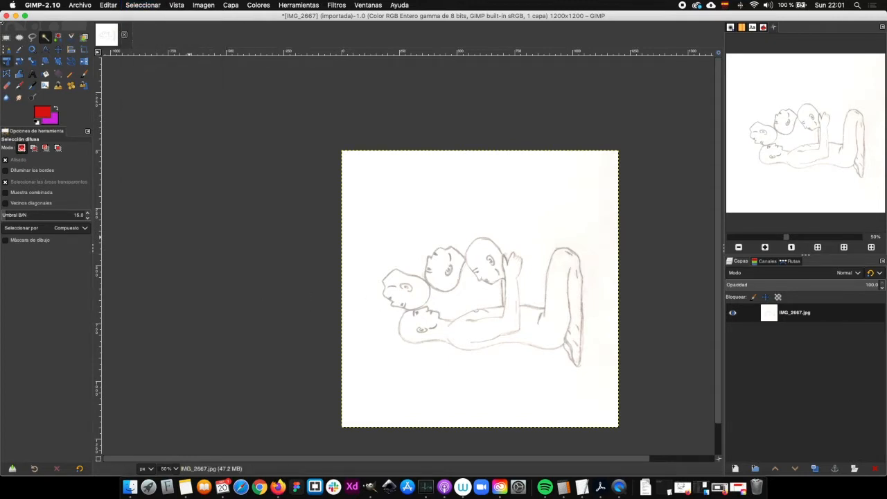
pyautogui.click(45, 38)
pyautogui.moveTo(65, 214); pyautogui.dragTo(70, 214)
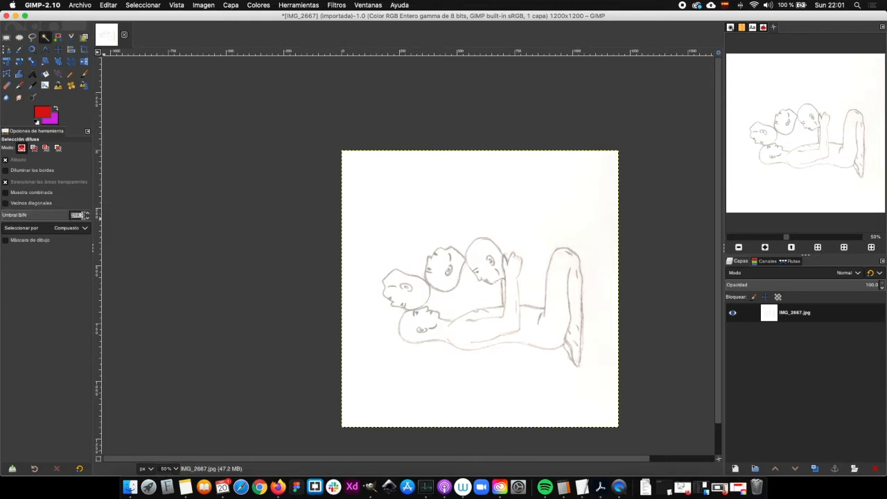
pyautogui.write('2')
pyautogui.press('Return')
pyautogui.click(581, 397)
pyautogui.scroll(-2, 581, 367)
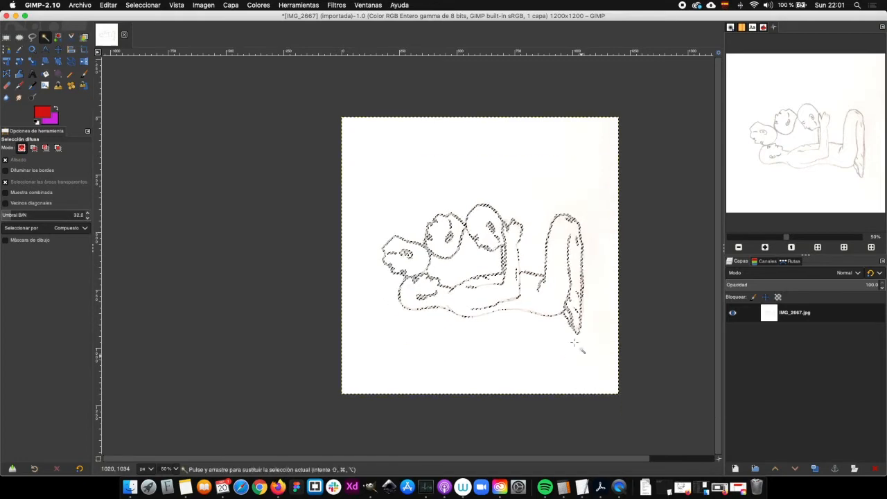
pyautogui.press('1')
pyautogui.scroll(-3, 521, 258)
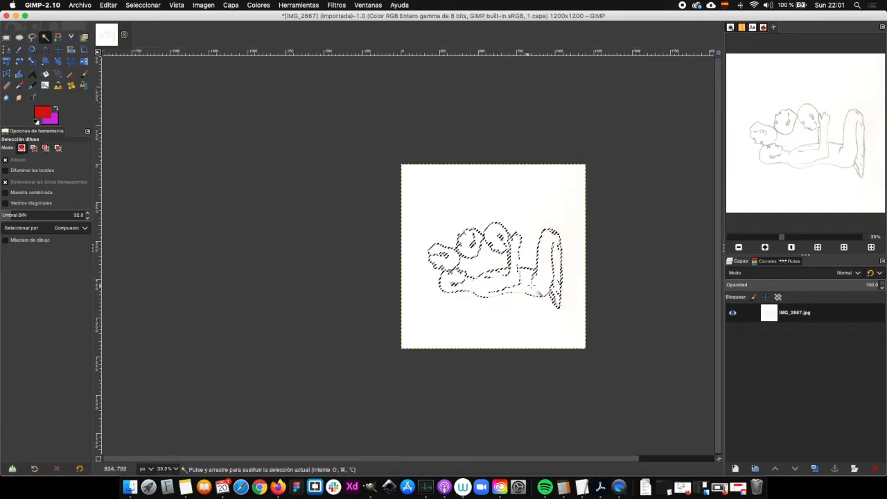
pyautogui.scroll(2, 538, 262)
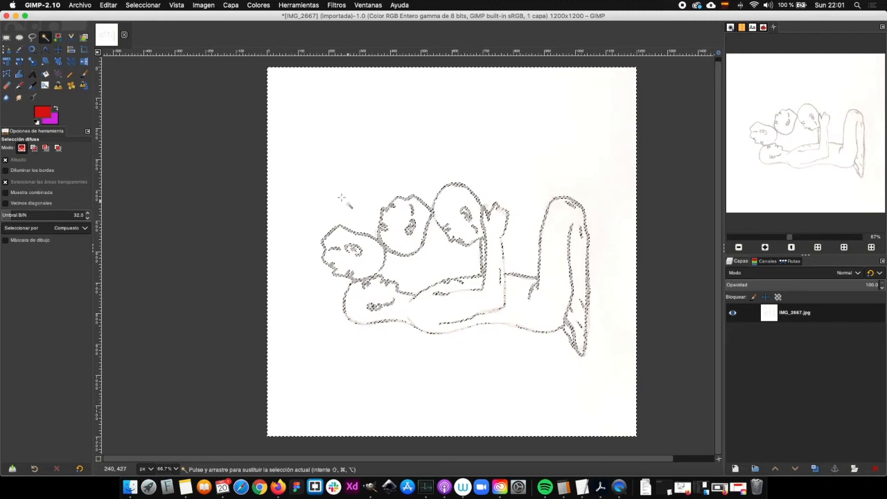
# Clear the current selection and reselect the white background around the figures with Fuzzy Select at a threshold of 10.
pyautogui.click(142, 5)
pyautogui.click(139, 25)
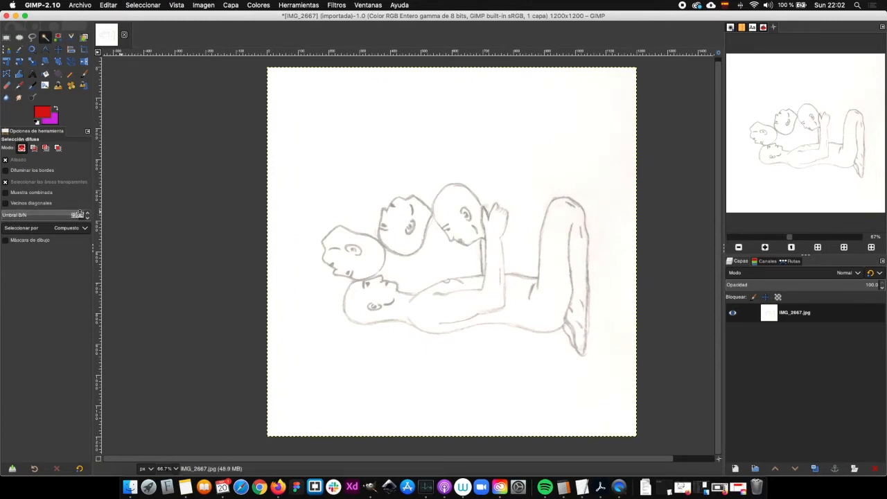
pyautogui.click(313, 168)
pyautogui.scroll(1, 313, 168)
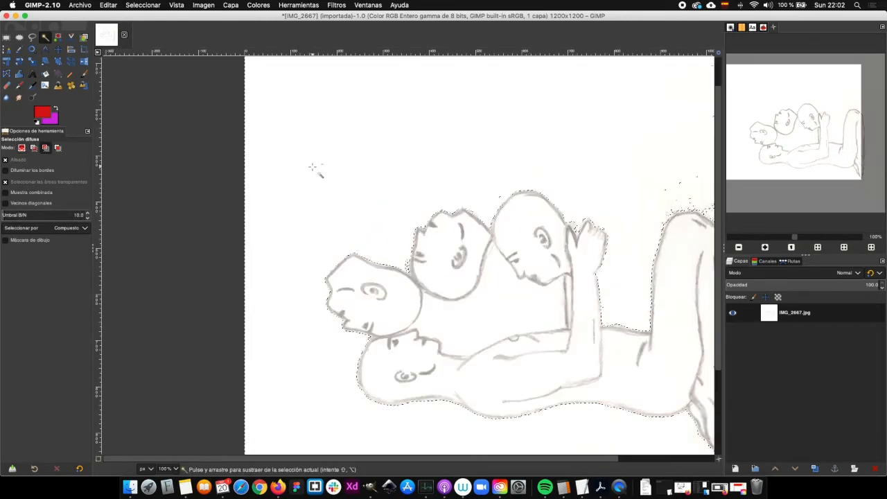
pyautogui.scroll(-2, 312, 168)
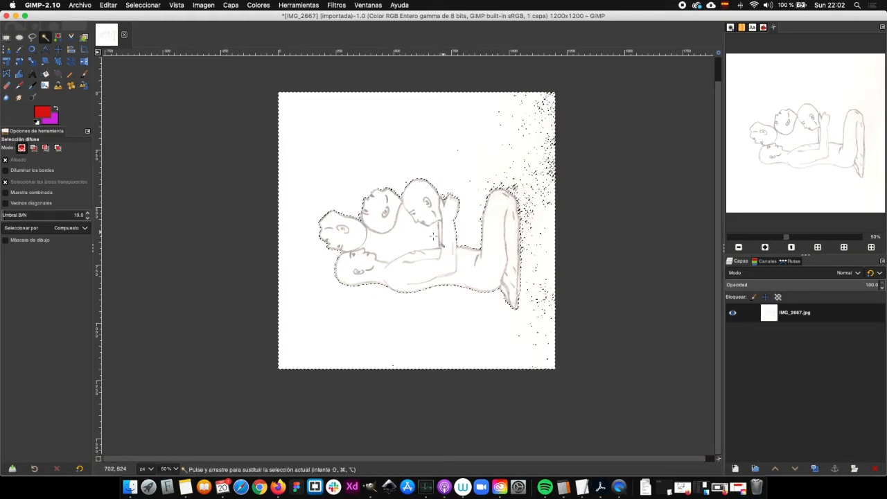
pyautogui.scroll(1, 478, 153)
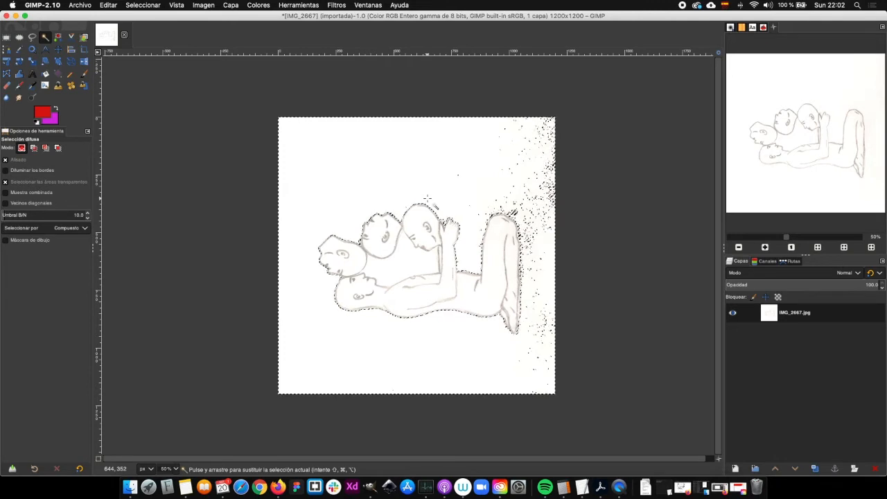
# Invert the selection so it covers the figures instead of the background, and inspect its outline.
pyautogui.click(142, 5)
pyautogui.click(154, 35)
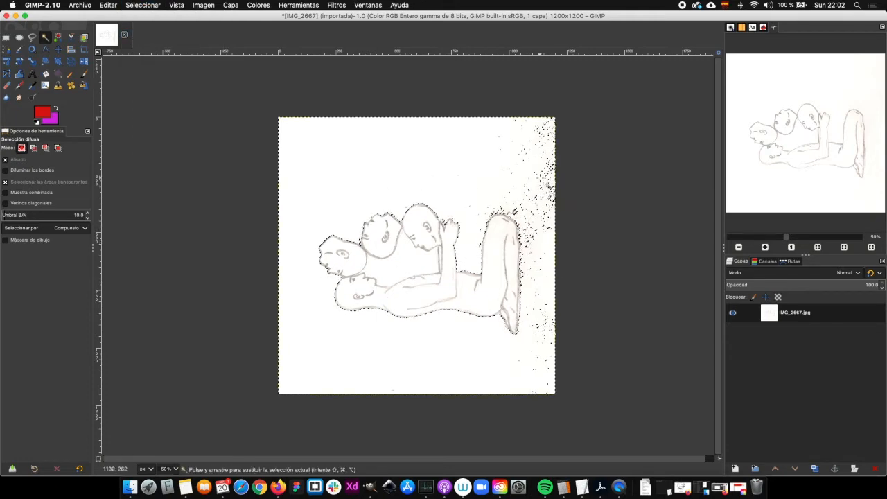
pyautogui.keyDown('ctrl'); pyautogui.scroll(2, 540, 177); pyautogui.keyUp('ctrl')
pyautogui.keyDown('ctrl'); pyautogui.scroll(-3, 470, 196); pyautogui.keyUp('ctrl')
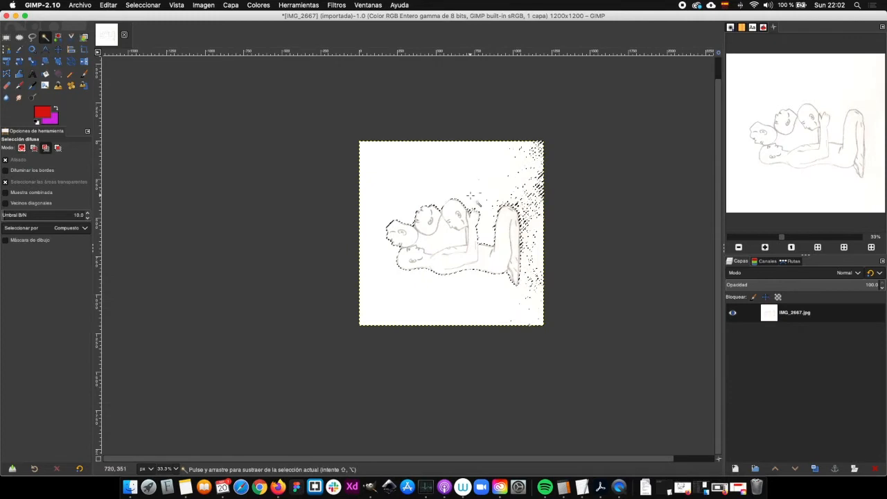
pyautogui.keyDown('ctrl'); pyautogui.scroll(2, 471, 196); pyautogui.keyUp('ctrl')
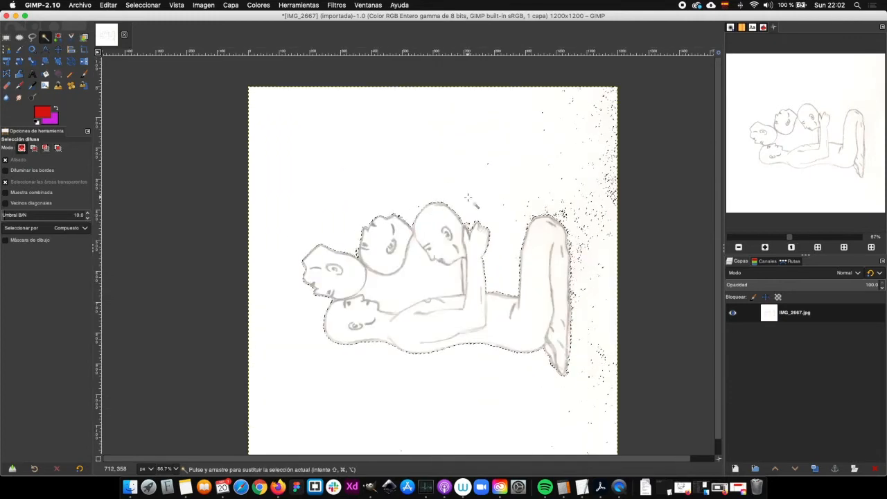
pyautogui.keyDown('ctrl'); pyautogui.scroll(-1, 469, 198); pyautogui.keyUp('ctrl')
# Copy the selected figures and paste them as a new layer.
pyautogui.press('super+c')
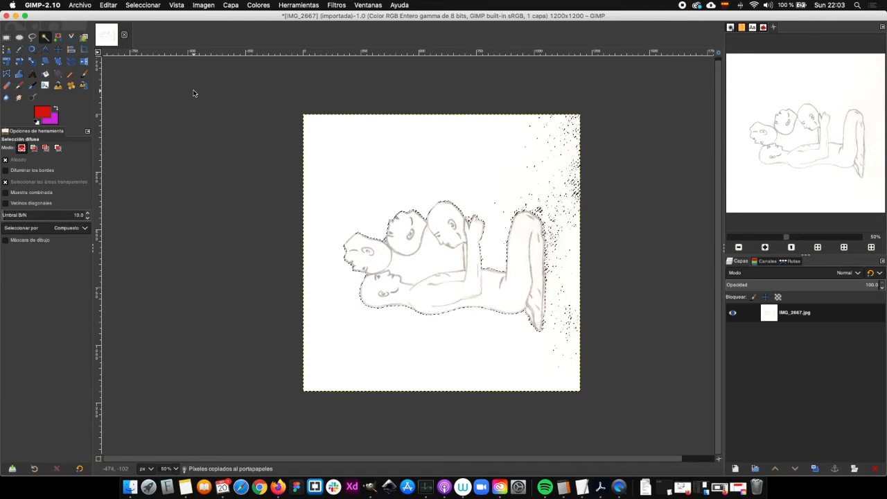
pyautogui.click(112, 4)
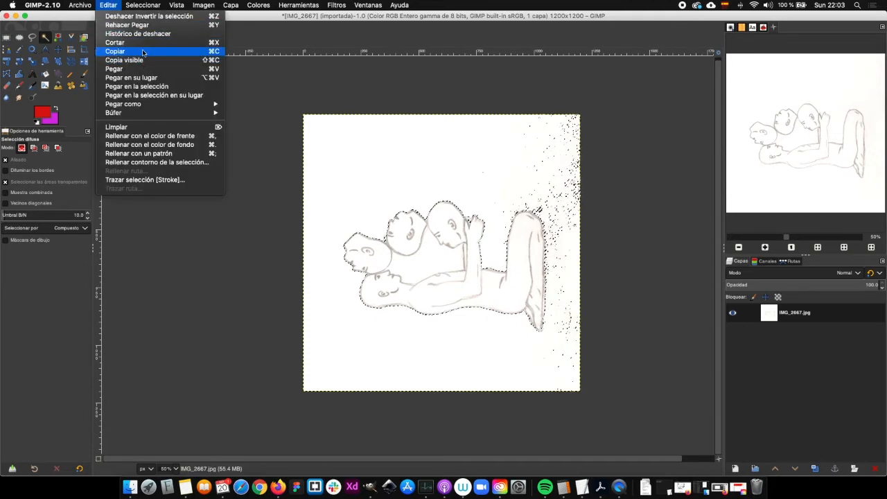
pyautogui.click(143, 53)
pyautogui.click(109, 5)
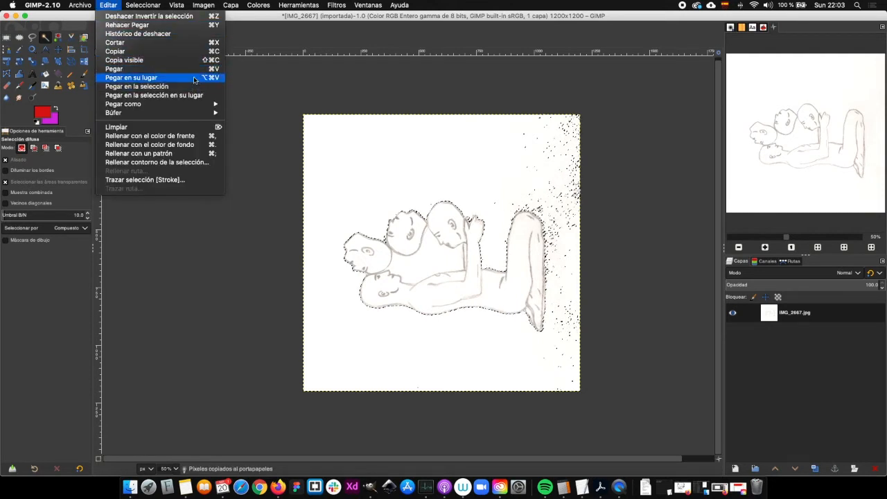
pyautogui.moveTo(194, 104)
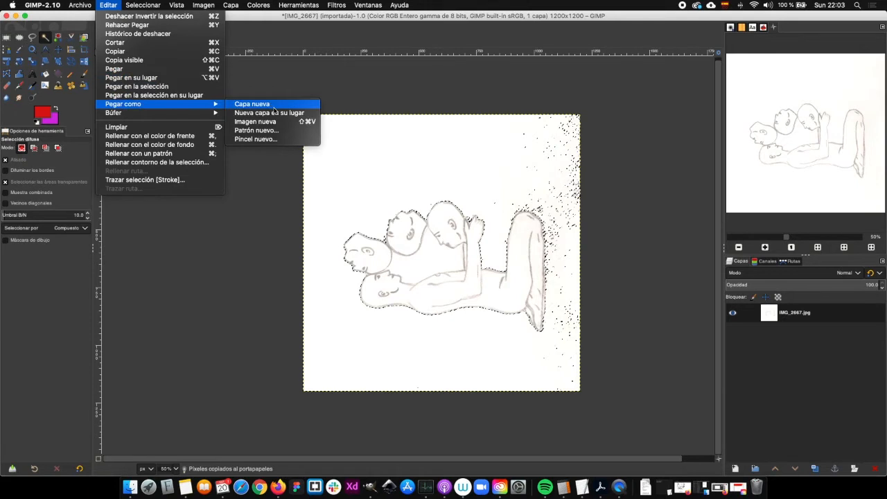
pyautogui.click(305, 105)
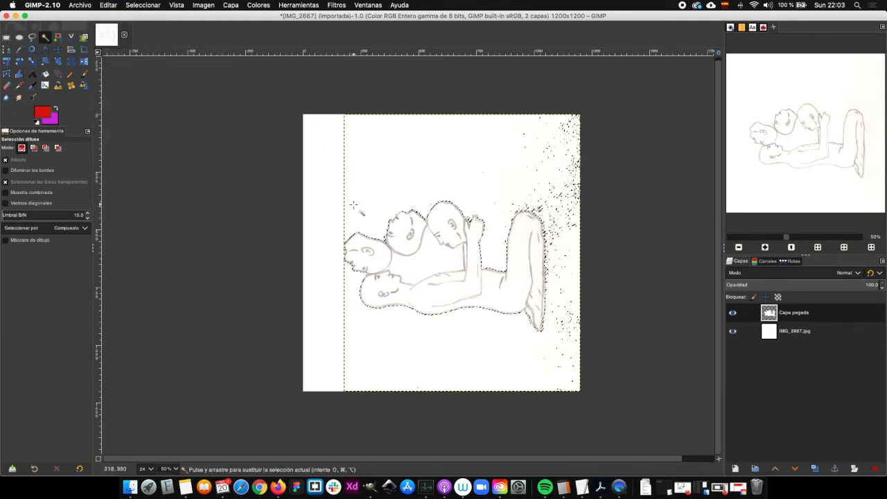
# Clear the selection and hide the IMG_2667.jpg layer to inspect the cut-out figures against transparency.
pyautogui.click(143, 4)
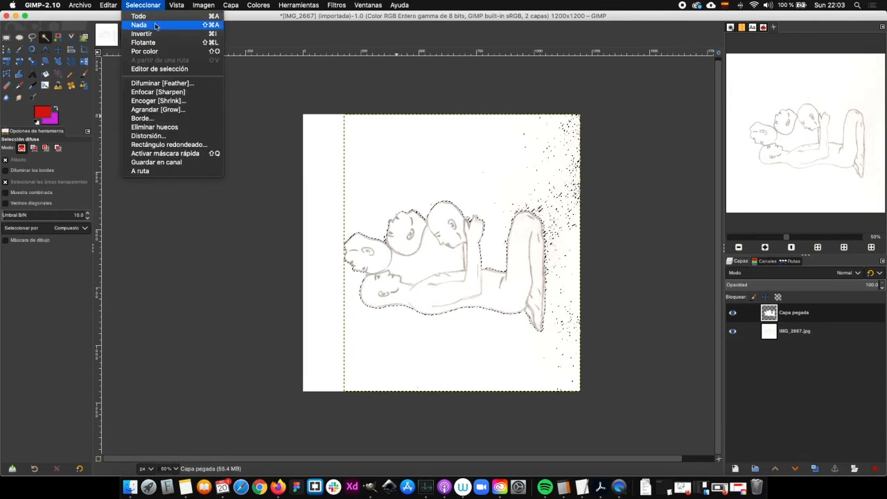
pyautogui.click(156, 25)
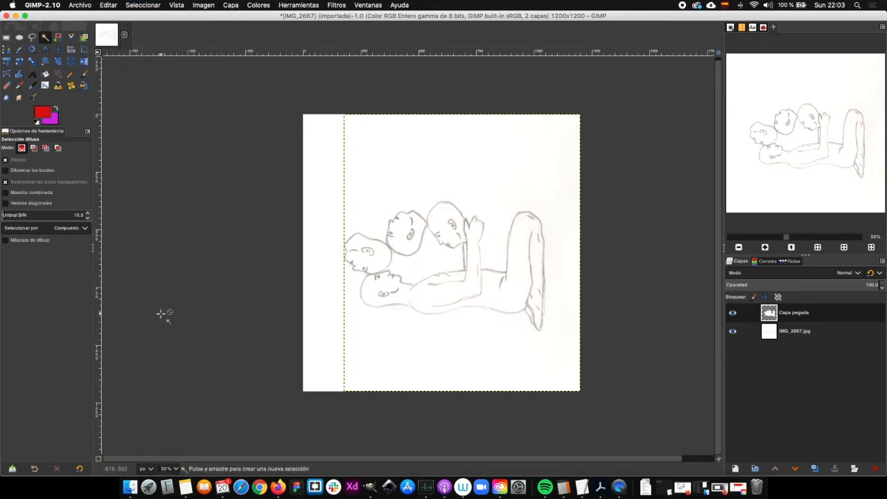
pyautogui.click(734, 331)
pyautogui.click(733, 331)
pyautogui.click(734, 332)
pyautogui.click(735, 332)
pyautogui.click(734, 332)
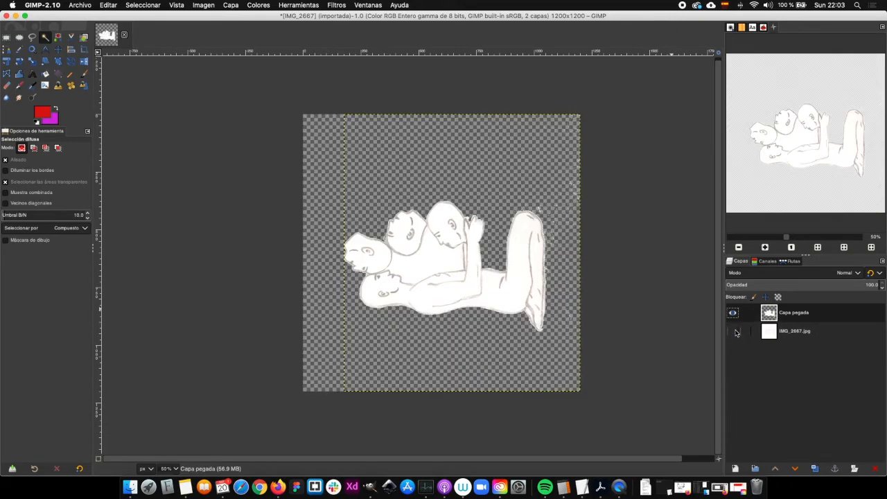
pyautogui.scroll(-2, 482, 243)
pyautogui.scroll(4, 483, 244)
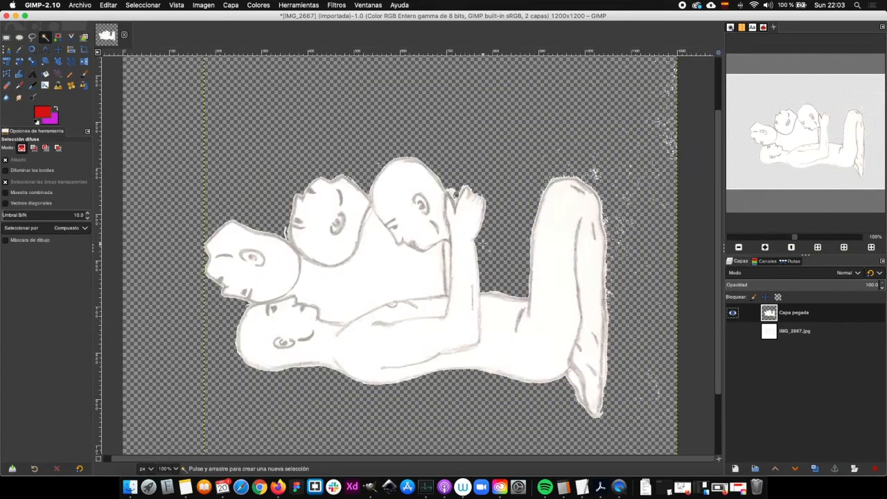
pyautogui.scroll(-2, 486, 244)
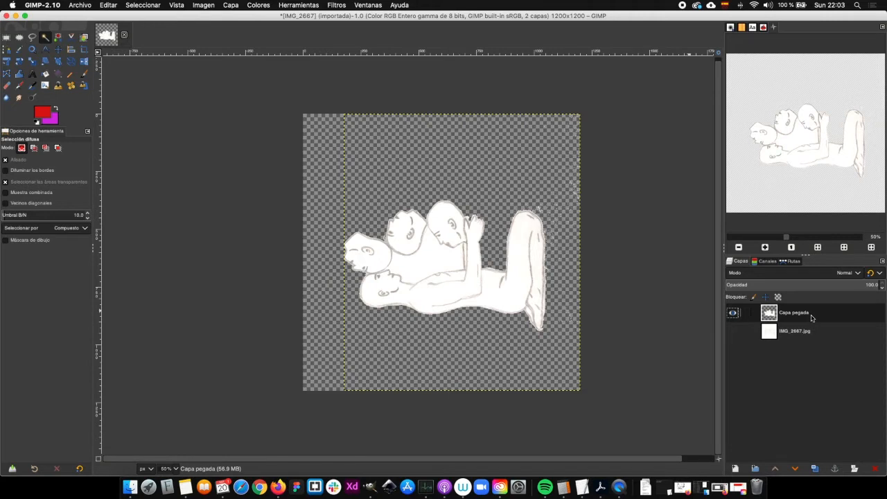
# Compare the original and pasted layers by toggling their visibility, leaving only the cut-out figures shown.
pyautogui.click(732, 315)
pyautogui.click(733, 332)
pyautogui.click(733, 333)
pyautogui.click(733, 333)
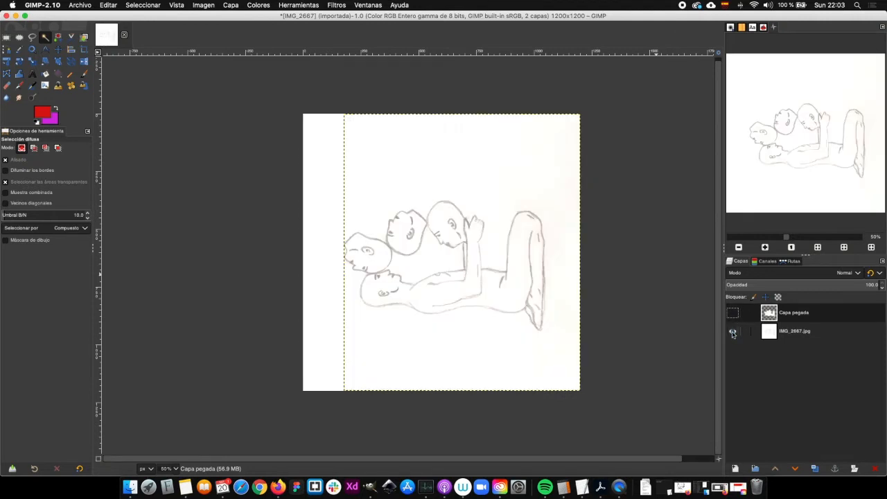
pyautogui.click(732, 331)
pyautogui.click(733, 312)
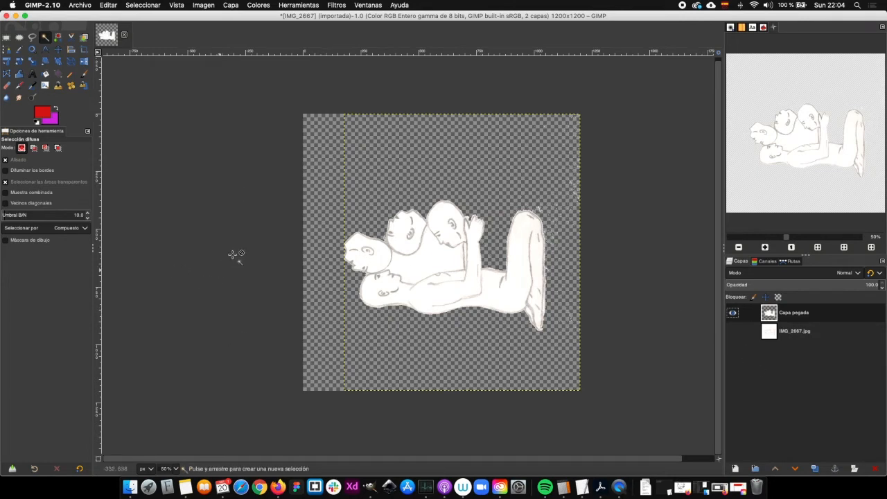
# Undo the layer visibility changes and everything back to before the figures were pasted as a new layer.
pyautogui.click(108, 5)
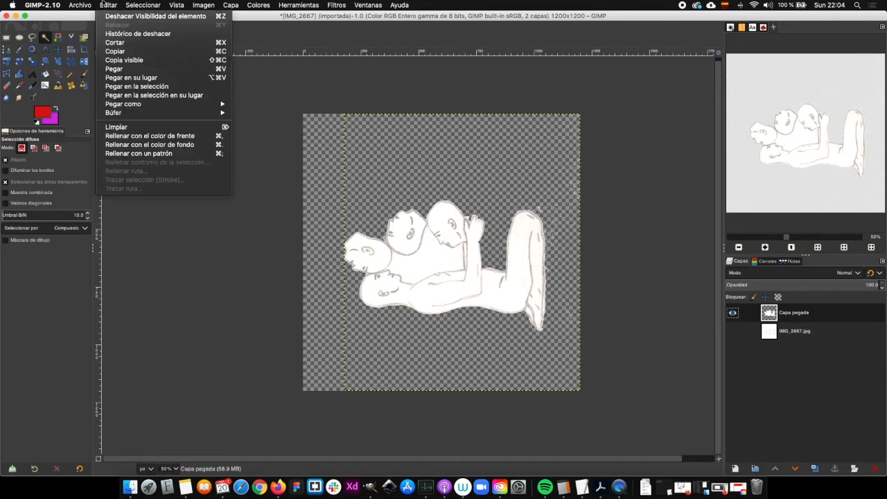
pyautogui.press('super+z')
pyautogui.click(152, 17)
pyautogui.click(109, 6)
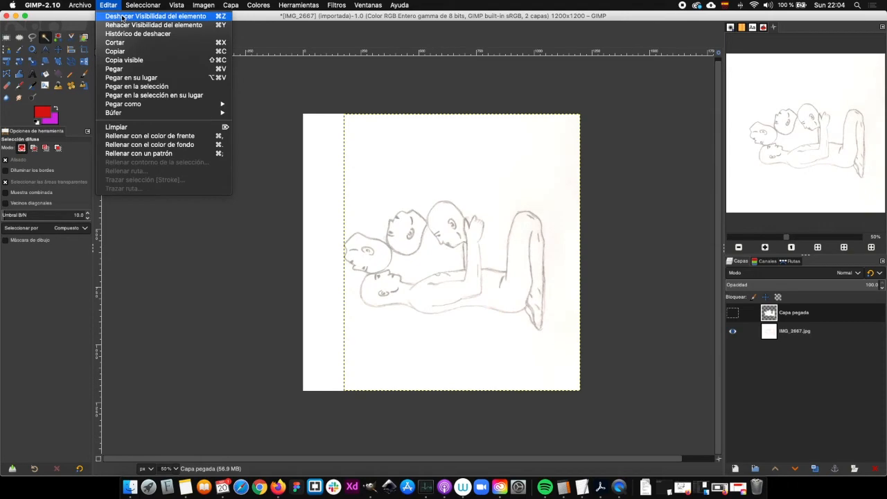
pyautogui.click(122, 18)
pyautogui.click(104, 5)
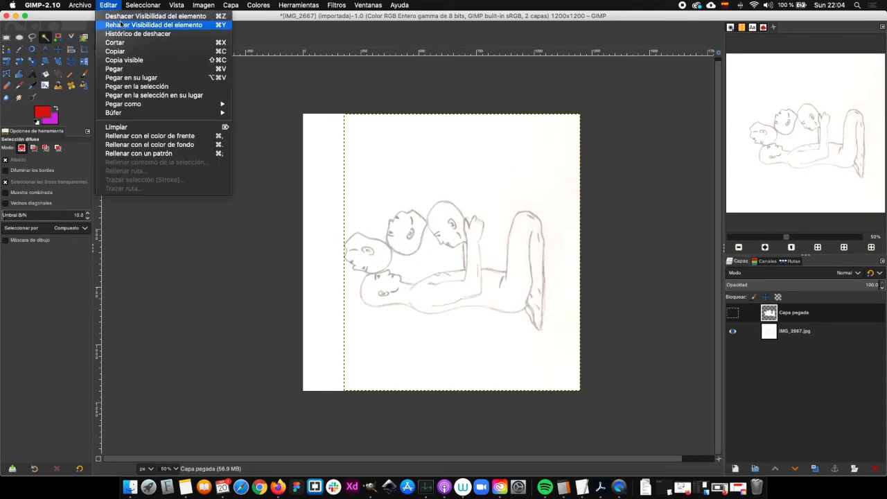
pyautogui.click(122, 19)
pyautogui.click(111, 5)
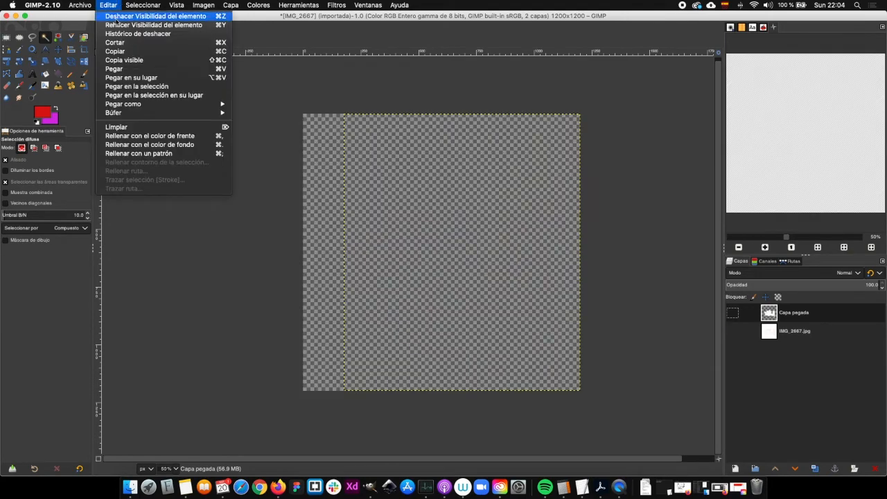
pyautogui.click(115, 18)
pyautogui.click(111, 4)
pyautogui.click(113, 17)
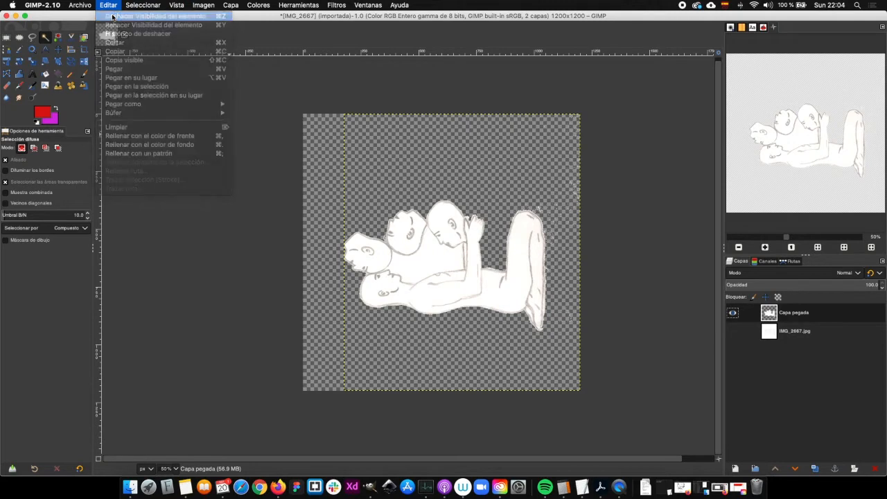
pyautogui.click(111, 6)
pyautogui.click(119, 18)
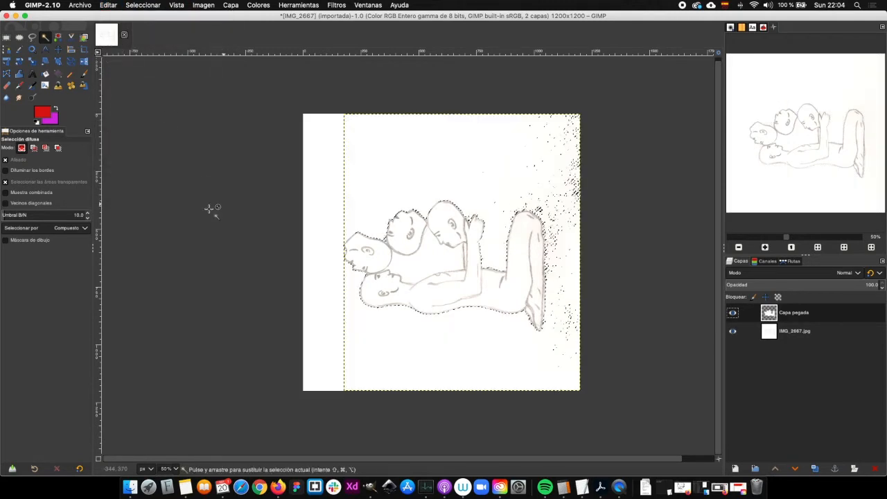
pyautogui.press('super+z')
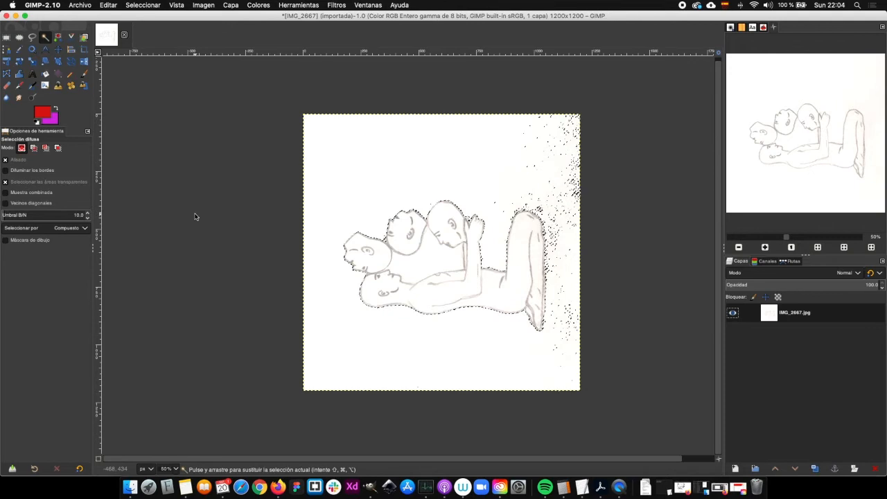
# Open the Undo History dialog and make its panel slightly taller.
pyautogui.click(380, 4)
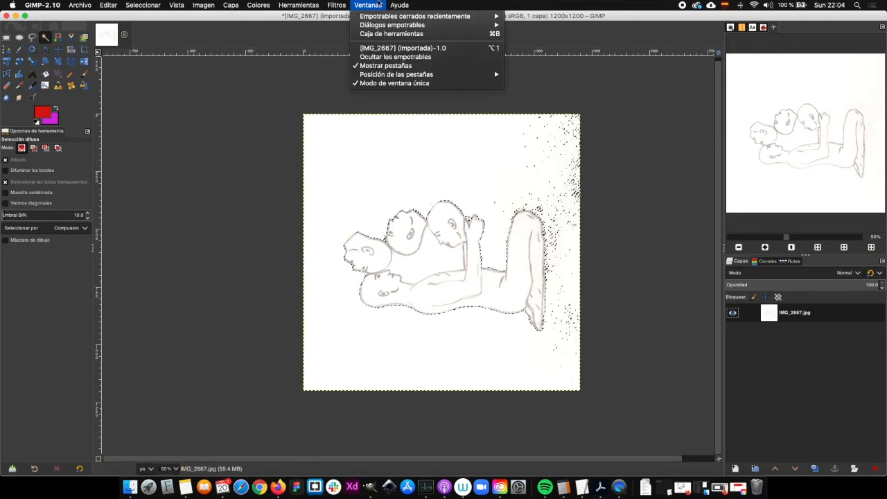
pyautogui.moveTo(383, 28)
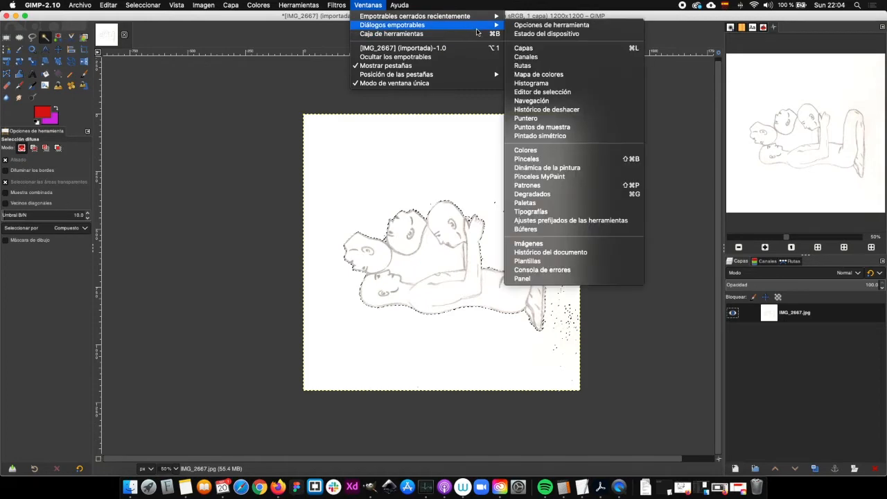
pyautogui.click(594, 109)
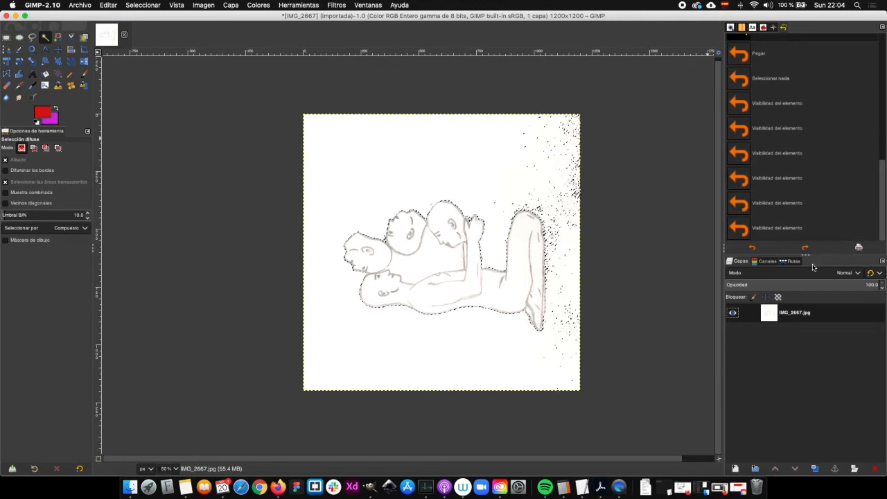
pyautogui.moveTo(807, 255)
pyautogui.mouseDown()
pyautogui.moveTo(810, 293)
pyautogui.moveTo(809, 257)
pyautogui.mouseUp()
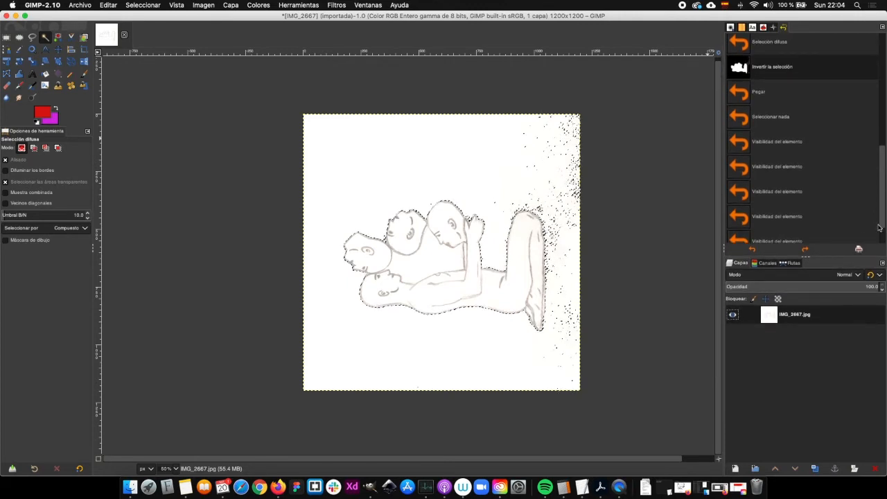
# Review the undo history from the base image through to the latest entries.
pyautogui.moveTo(880, 209); pyautogui.dragTo(879, 70)
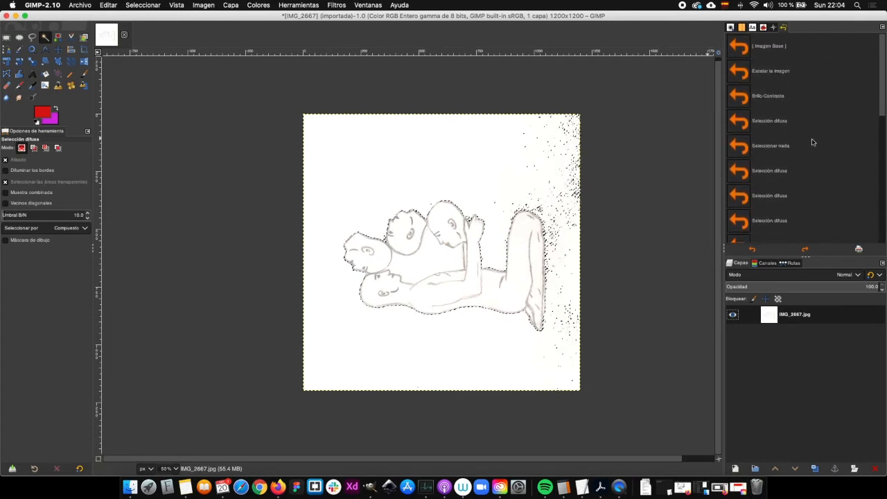
pyautogui.scroll(-10, 812, 185)
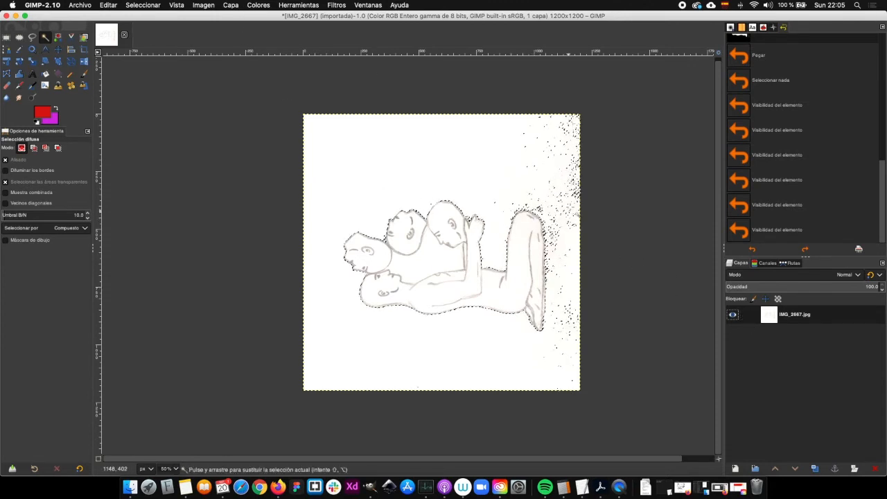
# Show the image navigation preview and inspect the selection edges around the raised hand and legs up close.
pyautogui.click(764, 28)
pyautogui.click(771, 28)
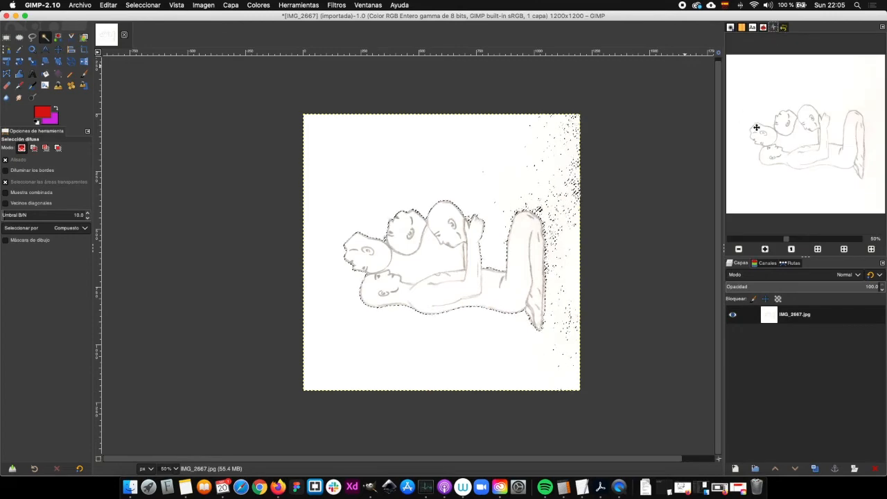
pyautogui.scroll(4, 552, 224)
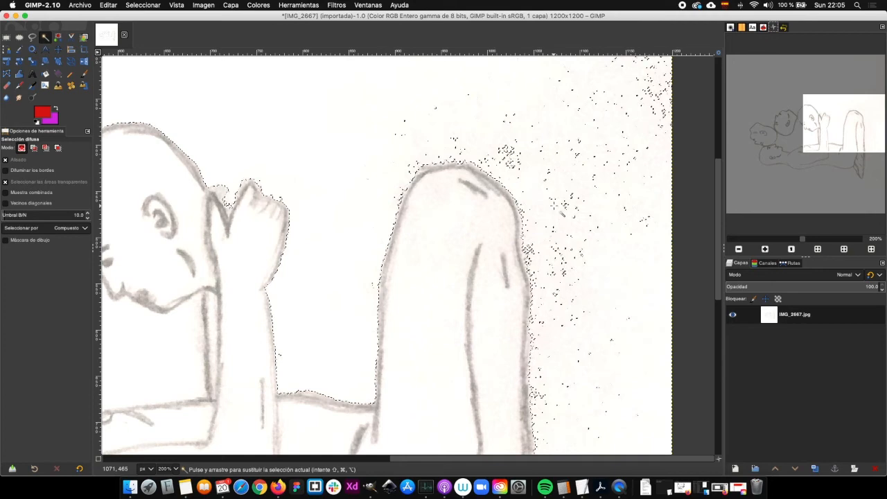
pyautogui.scroll(-6, 555, 207)
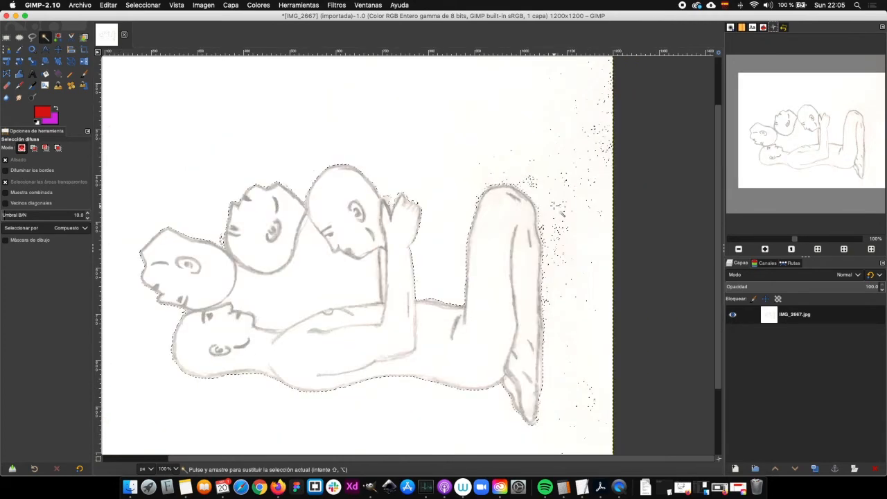
pyautogui.scroll(2, 554, 206)
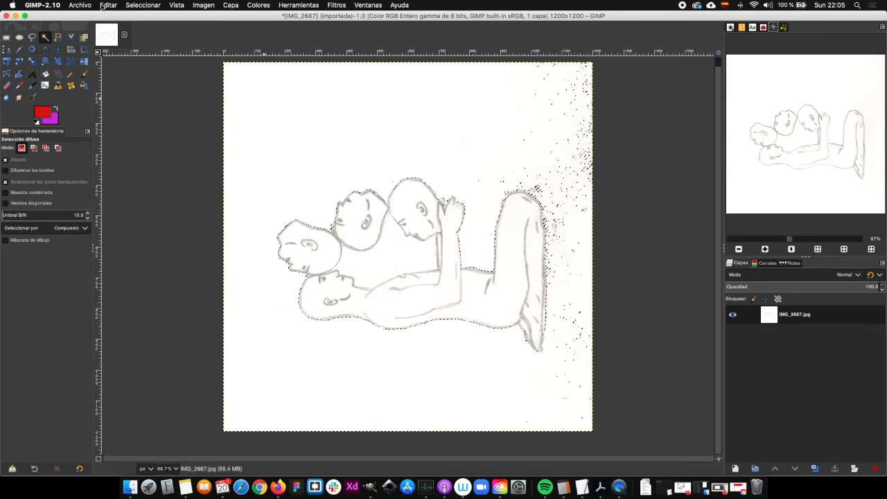
# Clear the selection, then fuzzy-select the white background and add the enclosed white area between the heads and the body.
pyautogui.click(142, 5)
pyautogui.click(139, 25)
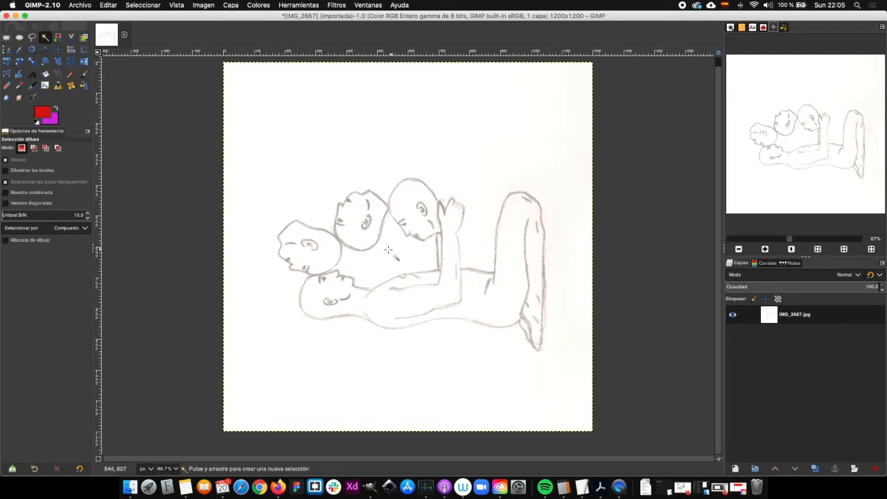
pyautogui.click(355, 157)
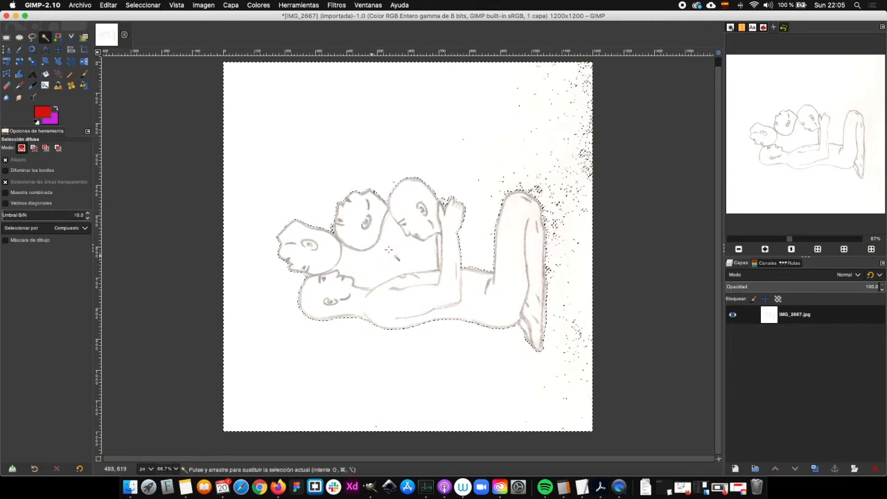
pyautogui.press('shift')
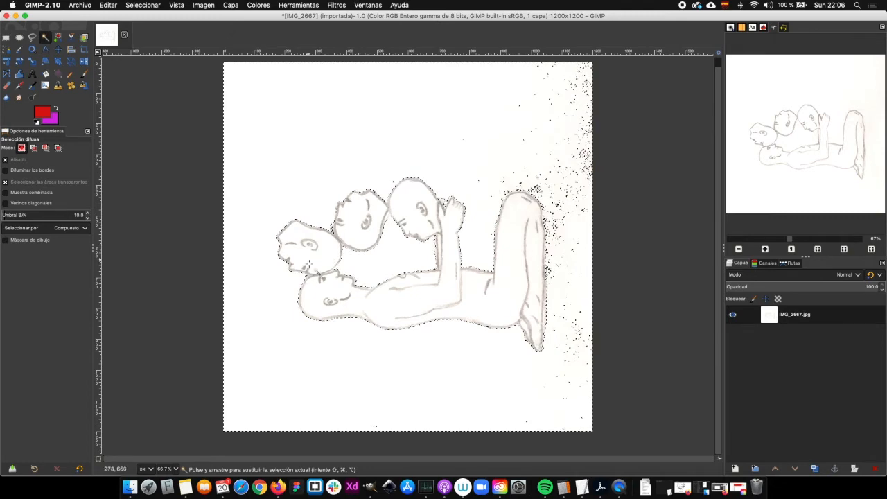
# Examine the background selection's outline closely around the overlapping heads and the lips and chin contours.
pyautogui.scroll(4, 310, 262)
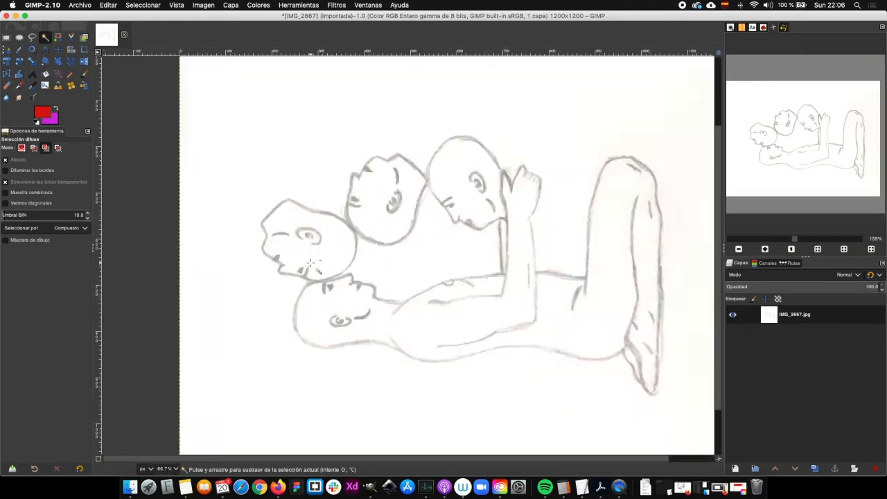
pyautogui.scroll(-2, 310, 263)
pyautogui.scroll(-2, 310, 263)
pyautogui.scroll(4, 310, 263)
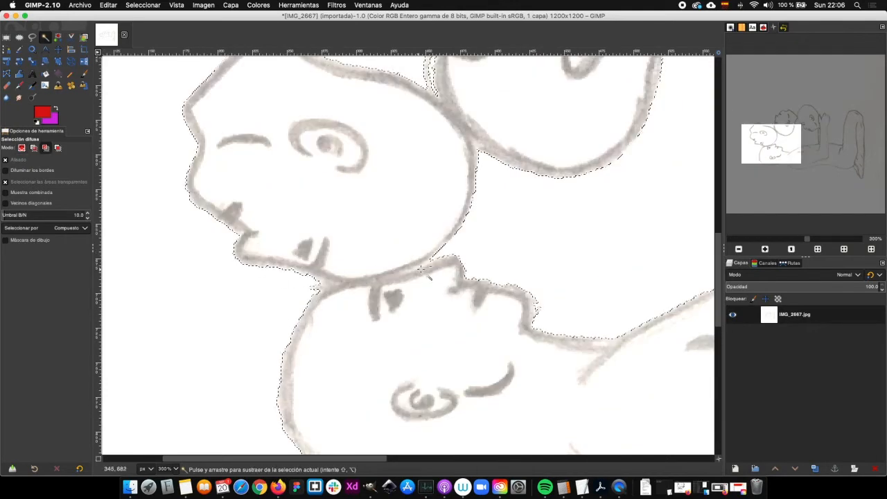
pyautogui.scroll(4, 301, 272)
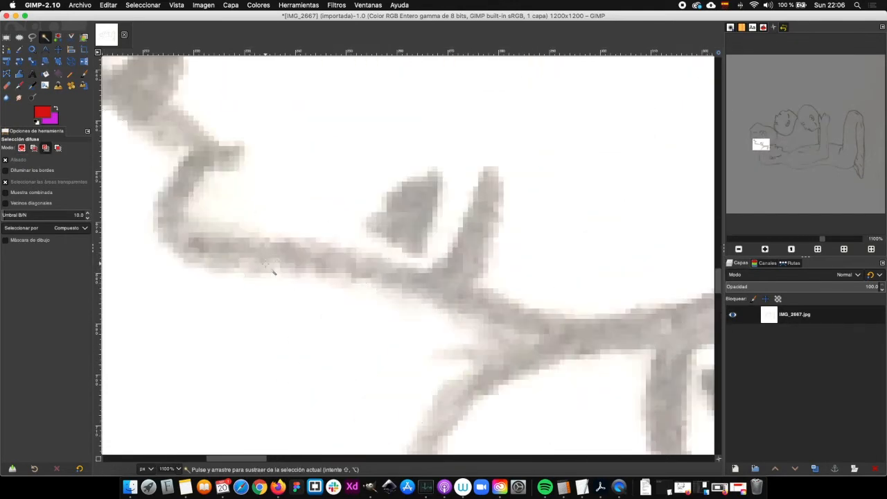
pyautogui.scroll(-2, 301, 272)
pyautogui.scroll(-2, 327, 284)
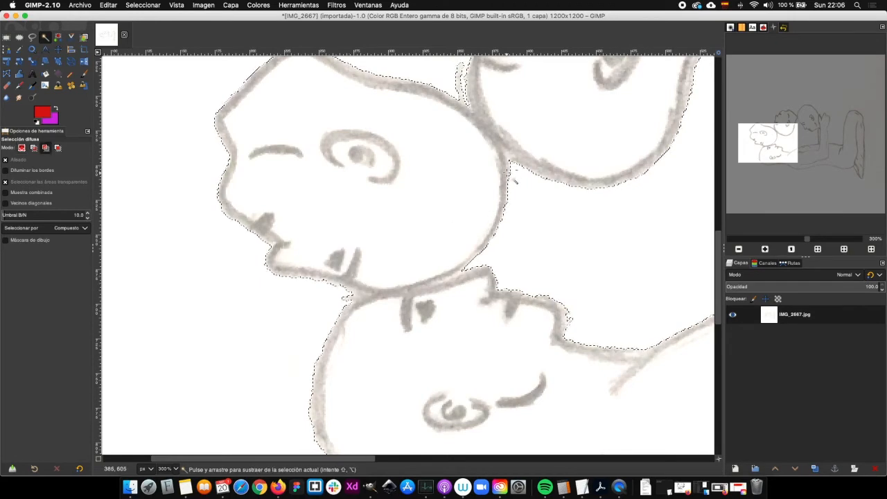
pyautogui.scroll(-2, 511, 174)
pyautogui.moveTo(541, 188); pyautogui.dragTo(441, 197)
pyautogui.scroll(1, 452, 200)
pyautogui.scroll(-4, 452, 200)
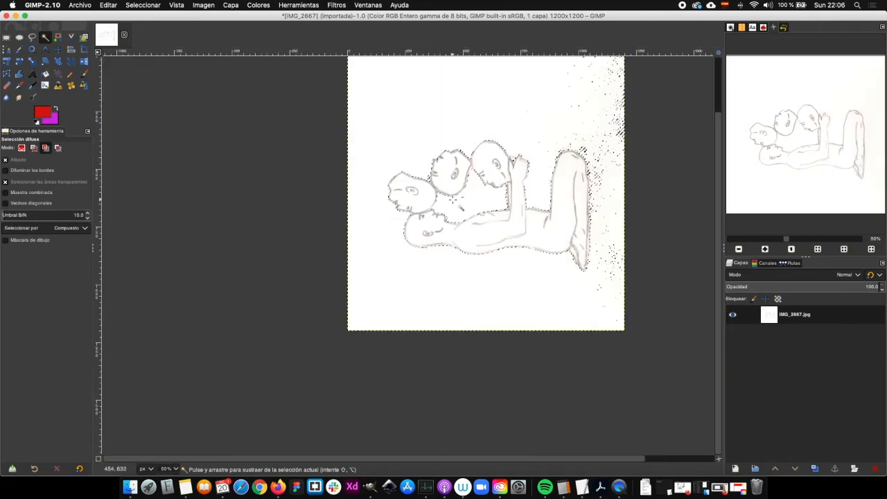
# Examine how closely the selection follows the pencil line along the body's lower contour and around the neck.
pyautogui.scroll(4, 560, 229)
pyautogui.scroll(2, 539, 335)
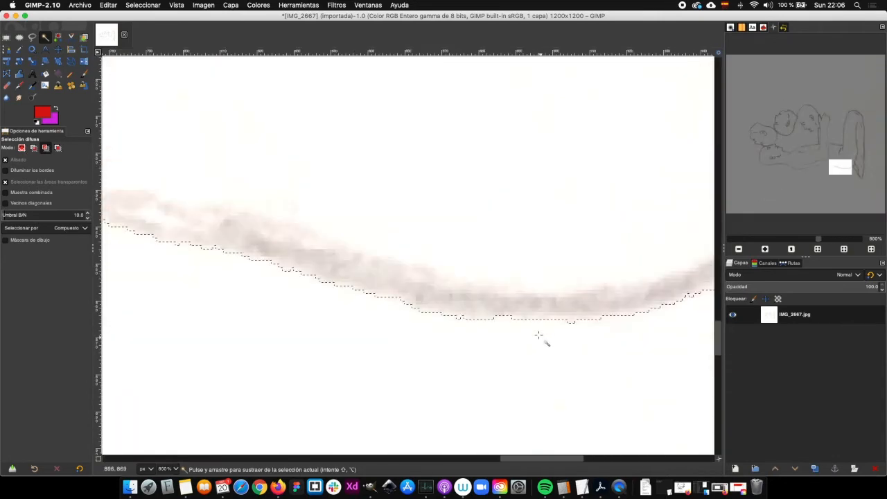
pyautogui.scroll(-1, 542, 323)
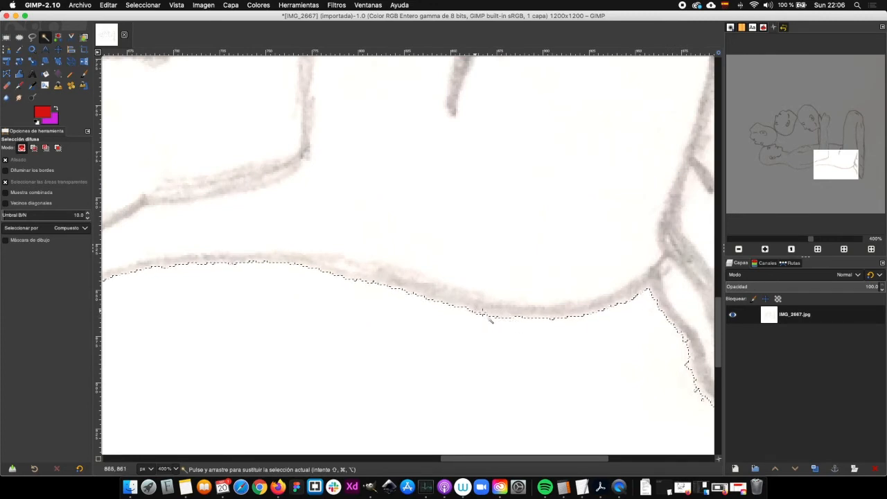
pyautogui.scroll(1, 495, 321)
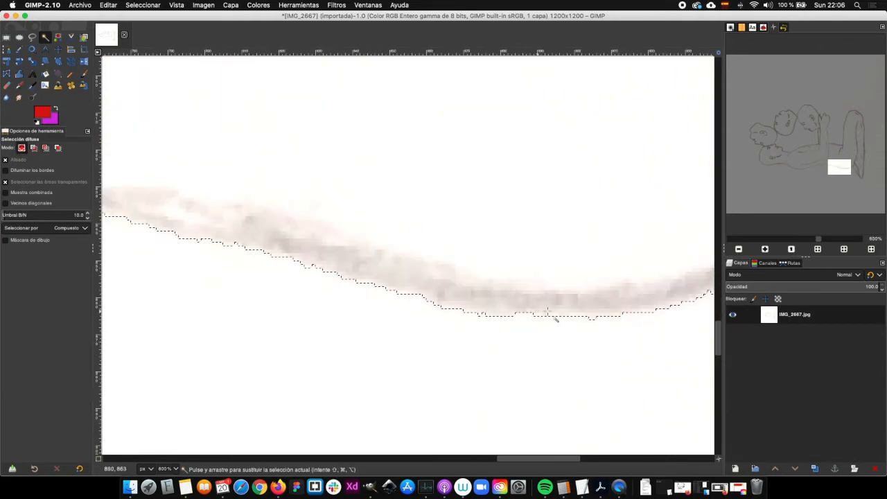
pyautogui.scroll(-1, 590, 320)
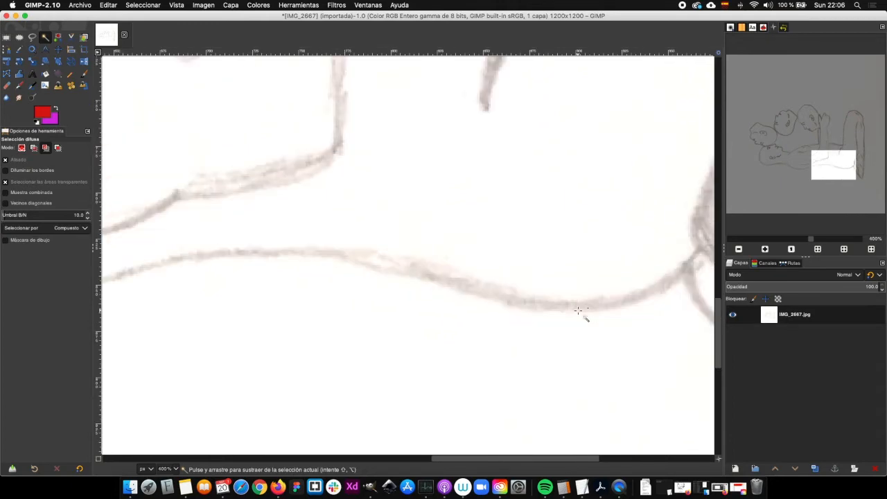
pyautogui.scroll(-5, 581, 313)
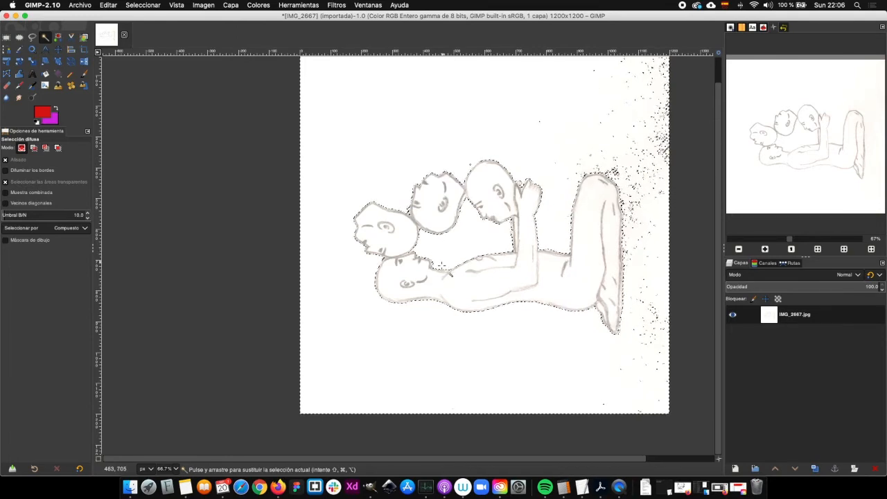
pyautogui.scroll(2, 436, 263)
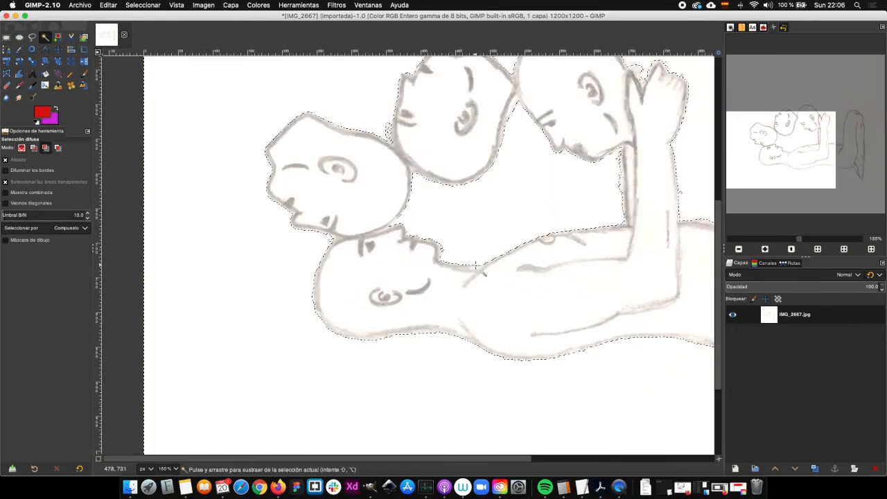
pyautogui.scroll(2, 475, 266)
pyautogui.scroll(-5, 476, 266)
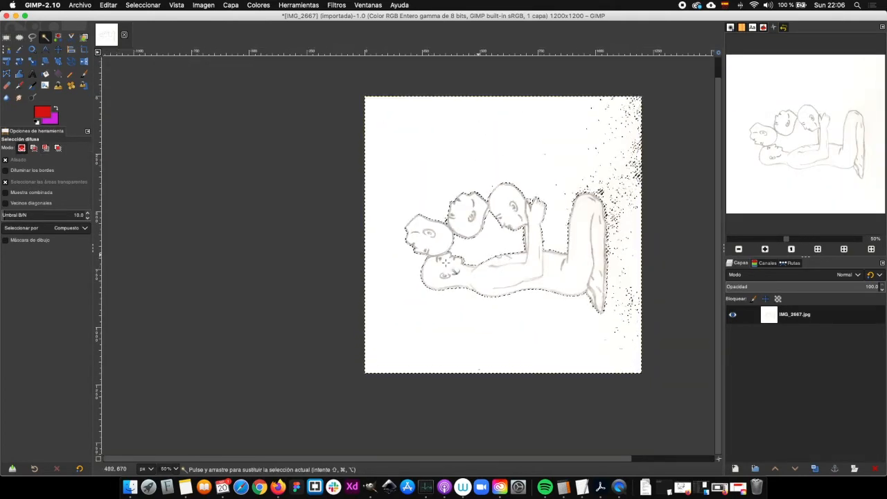
# Try growing the background selection by 1 px.
pyautogui.scroll(4, 448, 272)
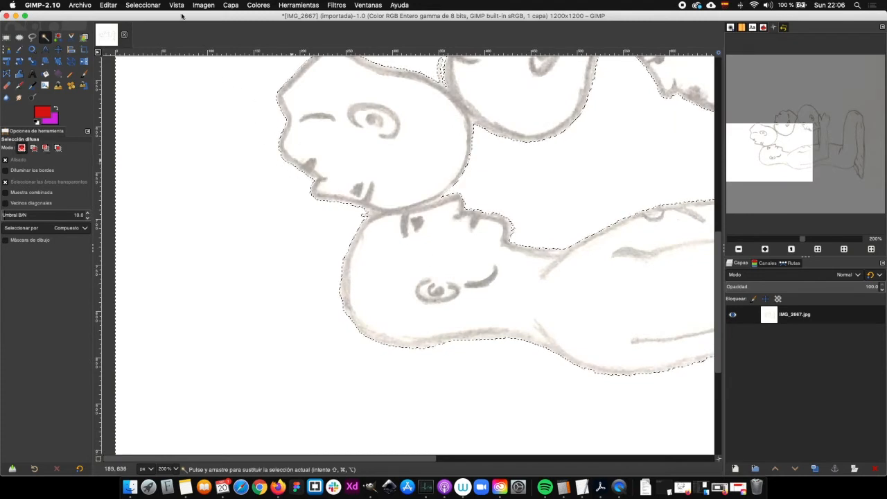
pyautogui.click(141, 4)
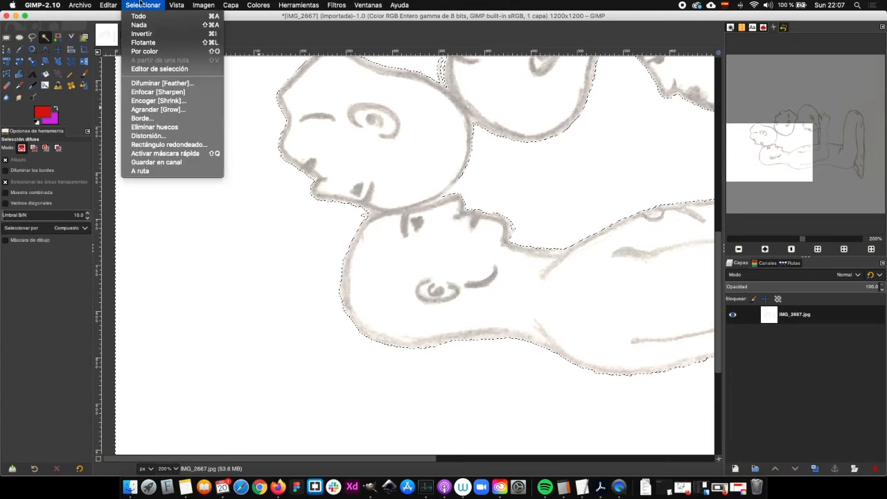
pyautogui.click(192, 110)
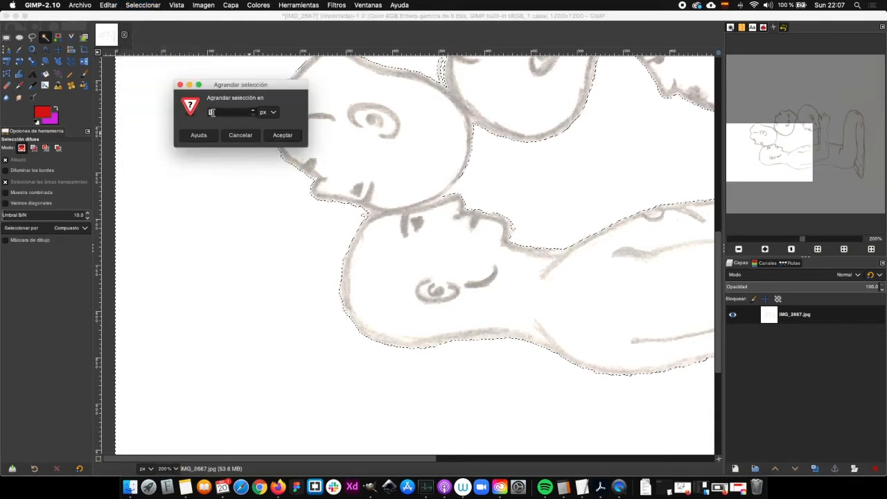
pyautogui.click(217, 109)
pyautogui.click(292, 138)
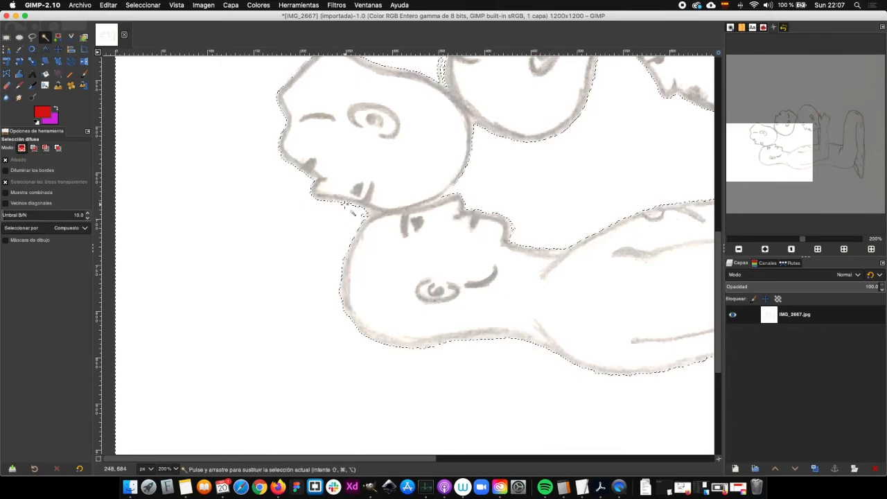
# Grow the background selection by 1 px to tighten it against the pencil outline and absorb the stray specks.
pyautogui.click(134, 7)
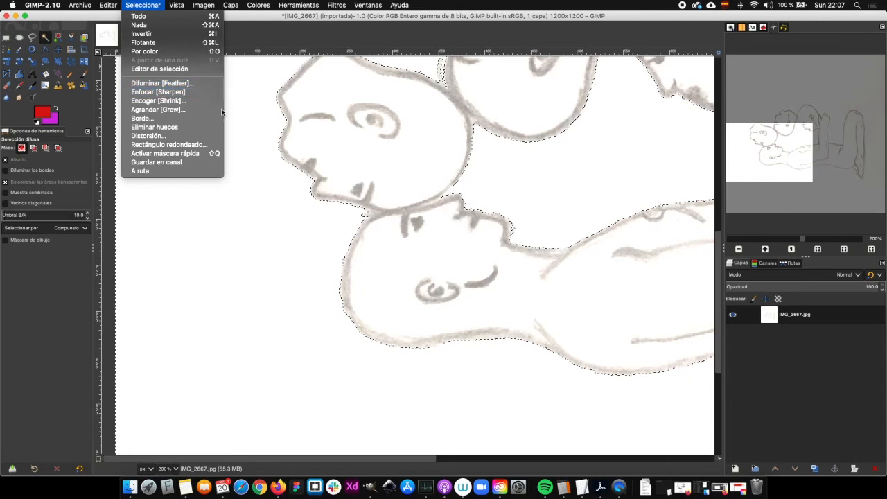
pyautogui.click(203, 113)
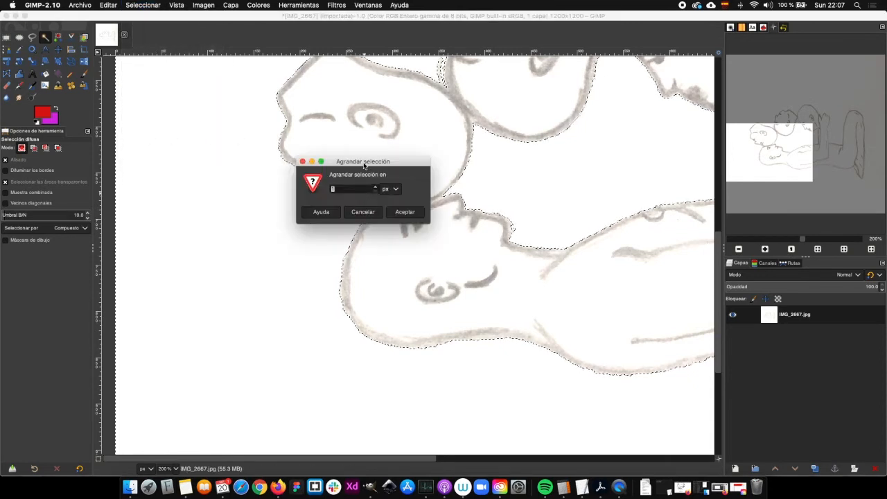
pyautogui.click(291, 229)
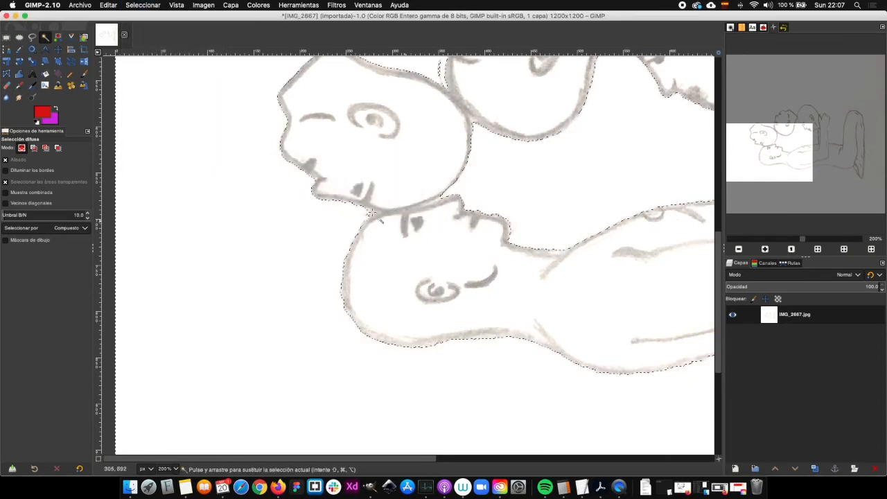
pyautogui.press('super')
pyautogui.scroll(-5, 397, 227)
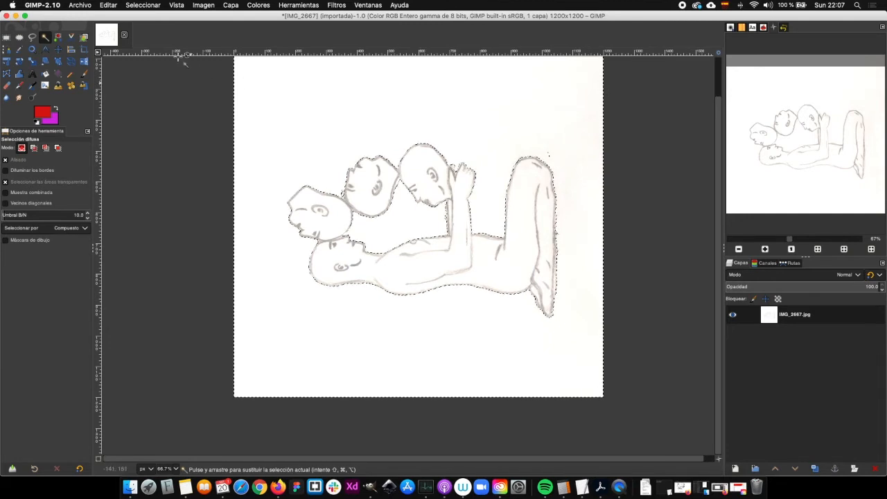
# Invert the selection so the figures are selected instead of the background.
pyautogui.click(158, 6)
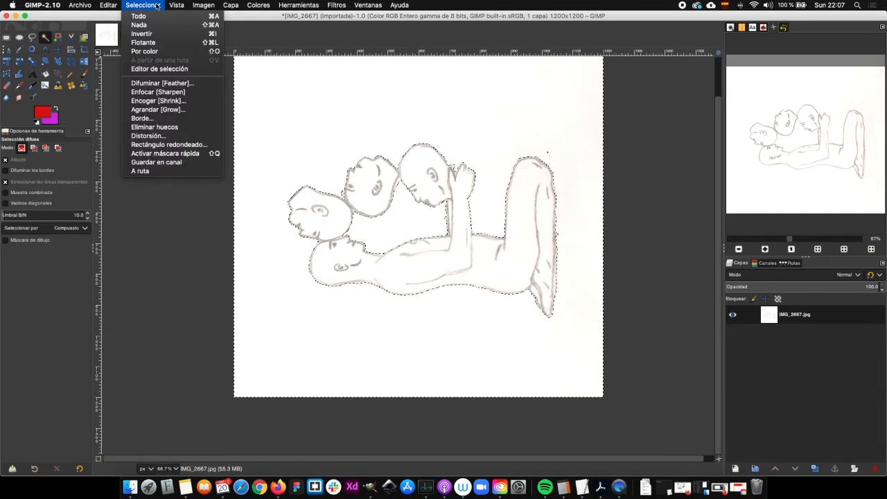
pyautogui.click(158, 33)
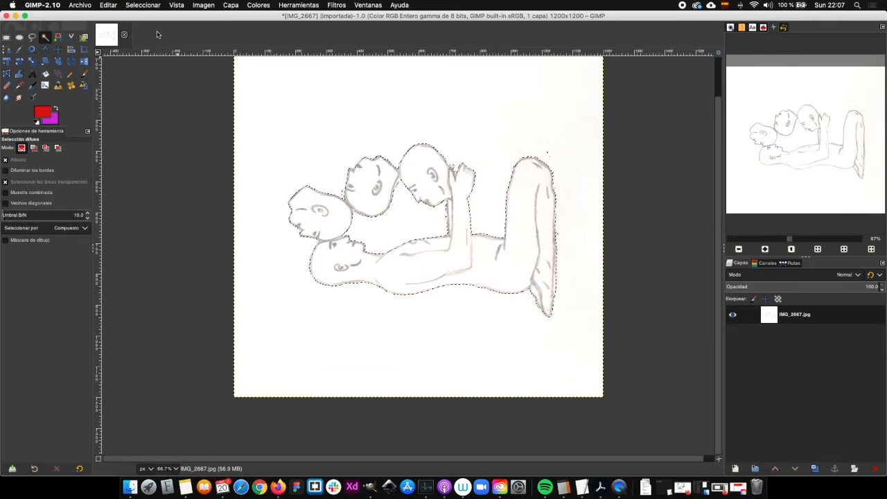
pyautogui.scroll(2, 133, 241)
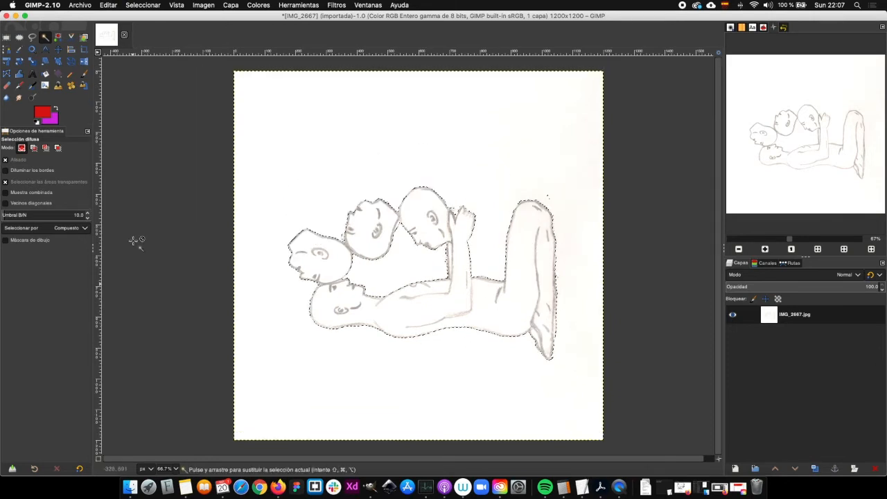
# Copy the selected figures and paste them as a new layer above IMG_2667.jpg.
pyautogui.click(108, 6)
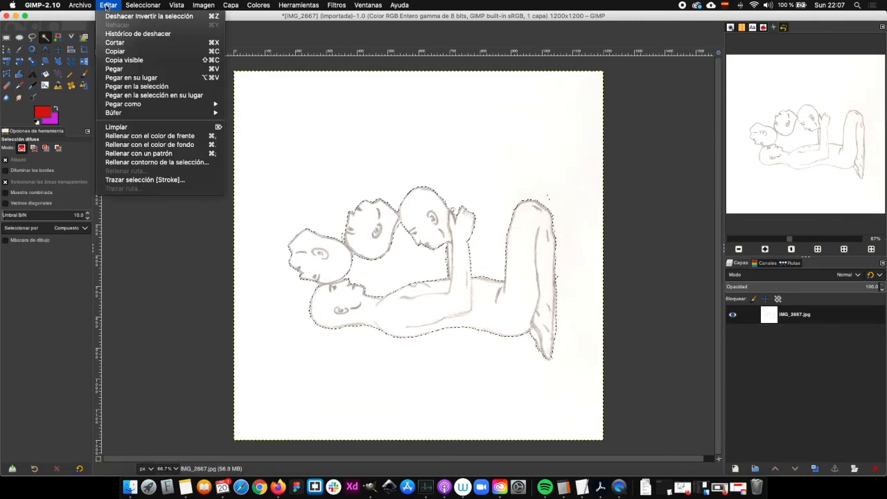
pyautogui.click(122, 51)
pyautogui.click(109, 5)
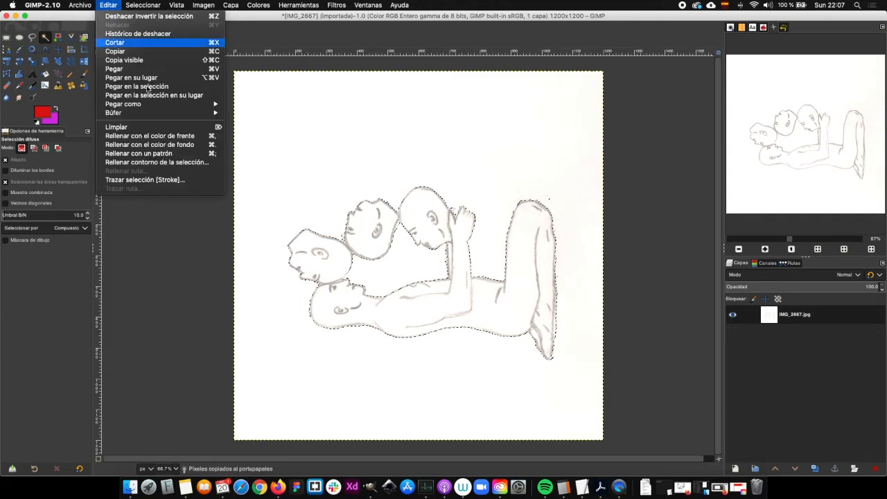
pyautogui.moveTo(171, 106)
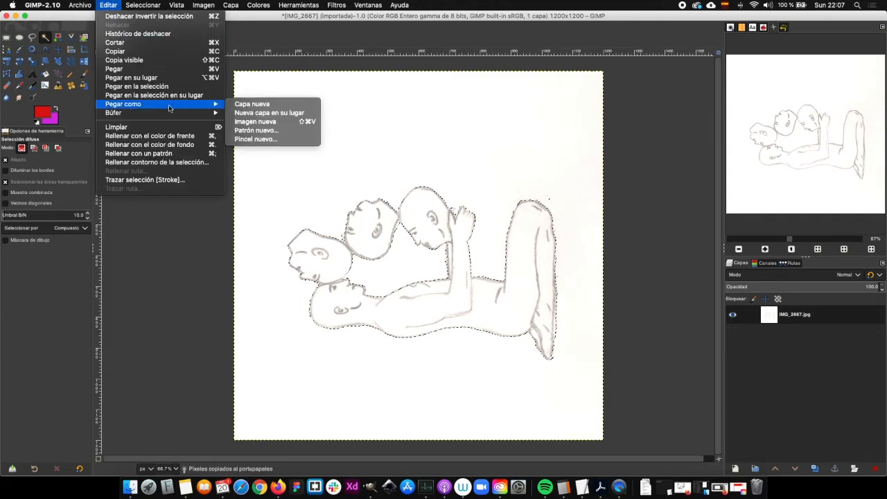
pyautogui.click(289, 106)
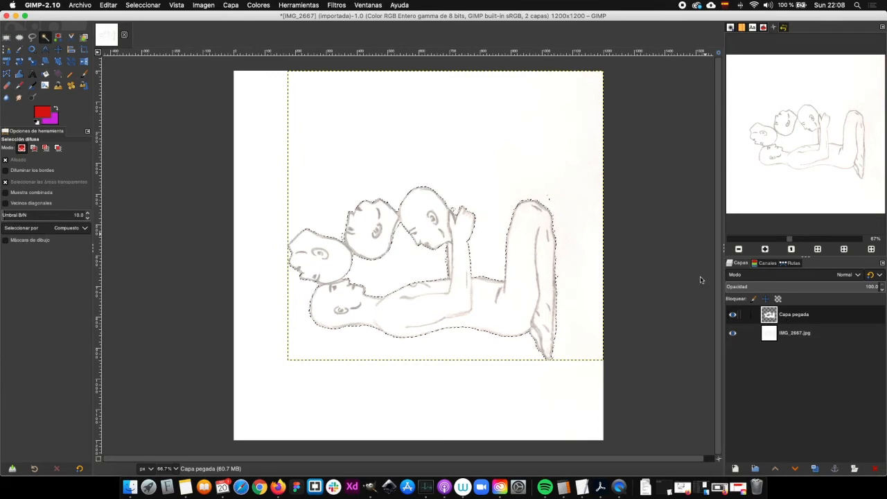
# Hide the original IMG_2667.jpg layer and clear the selection so only the cut-out figures are displayed.
pyautogui.click(58, 51)
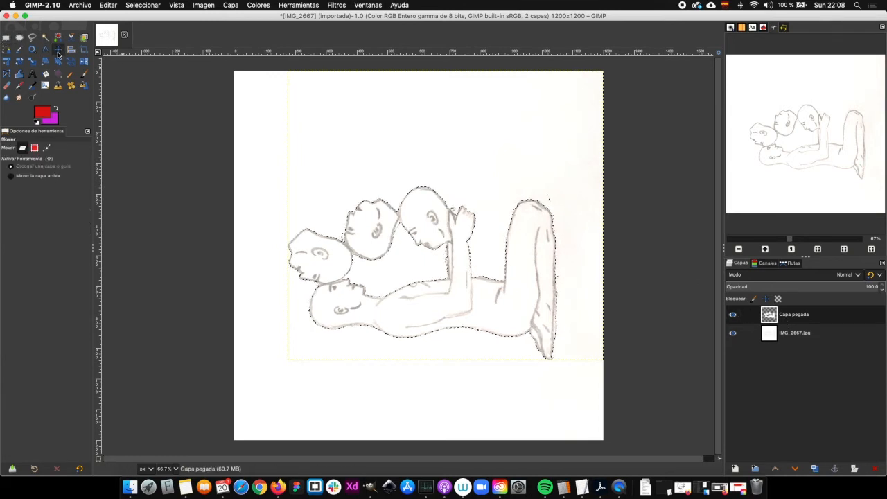
pyautogui.click(734, 334)
pyautogui.click(735, 334)
pyautogui.click(734, 334)
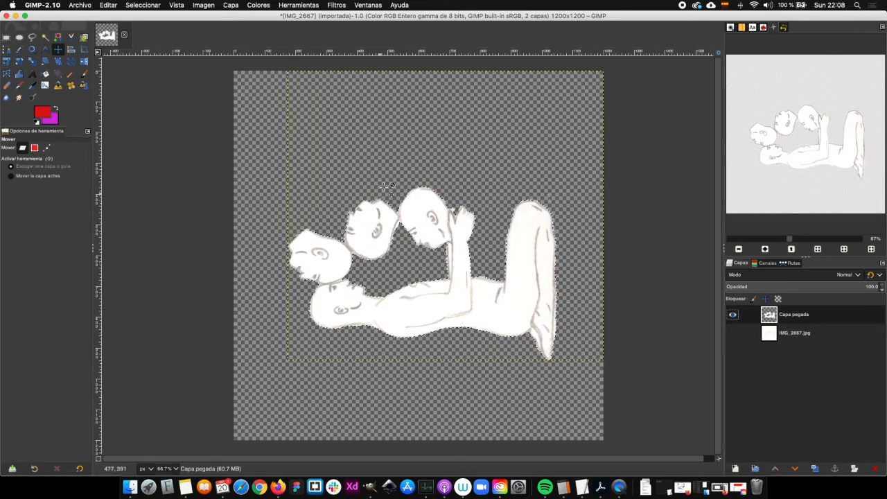
pyautogui.click(147, 5)
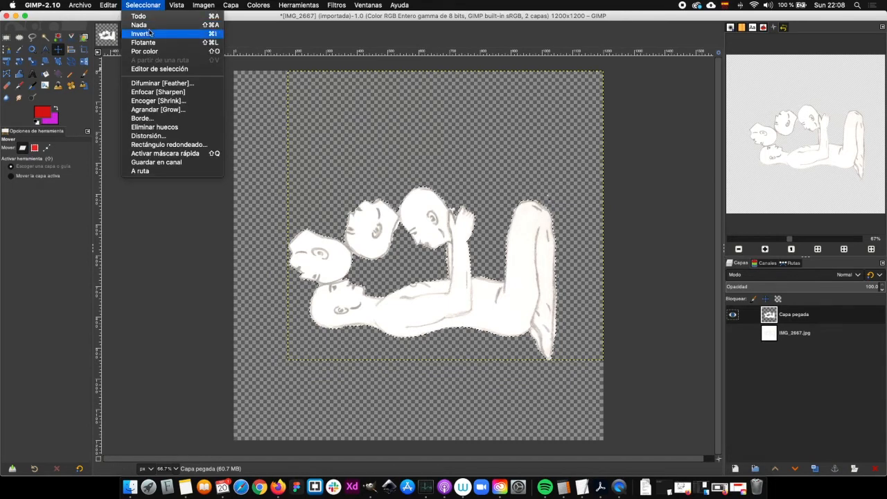
pyautogui.click(150, 26)
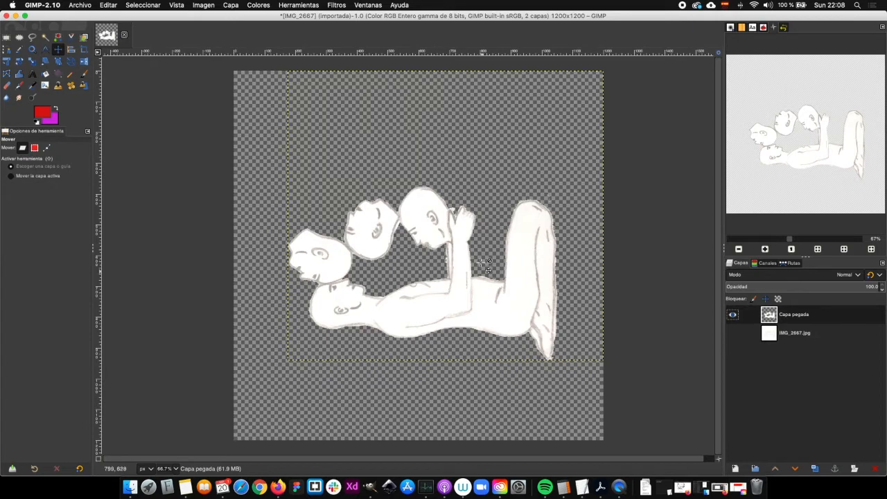
# Examine the cut-out figures' edges against the transparent background, switching between the selected and deselected states.
pyautogui.scroll(-2, 478, 270)
pyautogui.scroll(3, 463, 277)
pyautogui.scroll(-1, 489, 274)
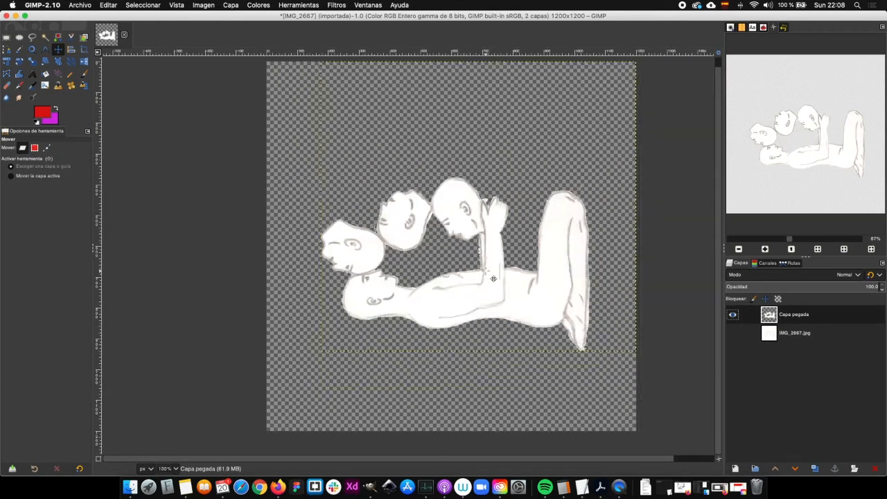
pyautogui.press('super+z')
pyautogui.press('super+shift+z')
pyautogui.press('super+z')
pyautogui.press('super+shift+z')
pyautogui.press('super+z')
pyautogui.press('super+shift+z')
pyautogui.scroll(2, 499, 266)
pyautogui.scroll(-2, 499, 266)
pyautogui.moveTo(499, 256); pyautogui.dragTo(433, 253)
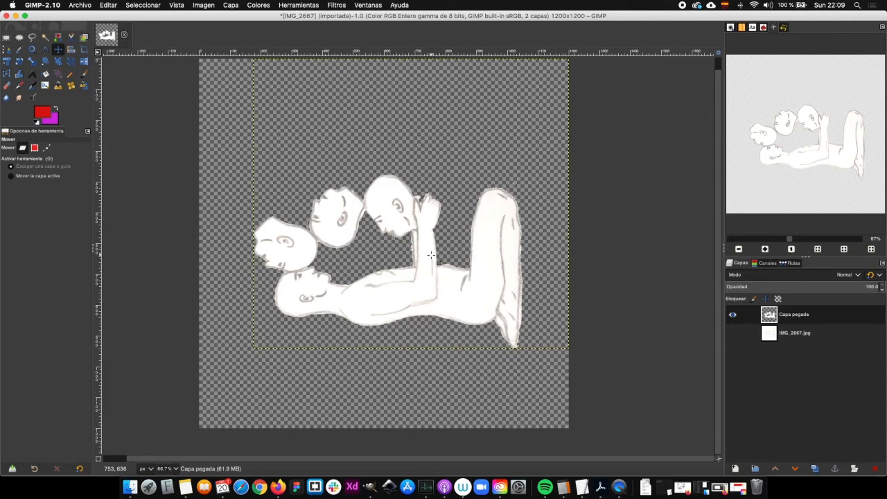
# Compare the pasted figures with the original drawing by switching layer visibility, ending with only IMG_2667.jpg shown.
pyautogui.click(733, 333)
pyautogui.click(733, 333)
pyautogui.click(733, 333)
pyautogui.click(733, 314)
pyautogui.click(732, 334)
pyautogui.click(732, 334)
pyautogui.click(733, 334)
pyautogui.click(732, 334)
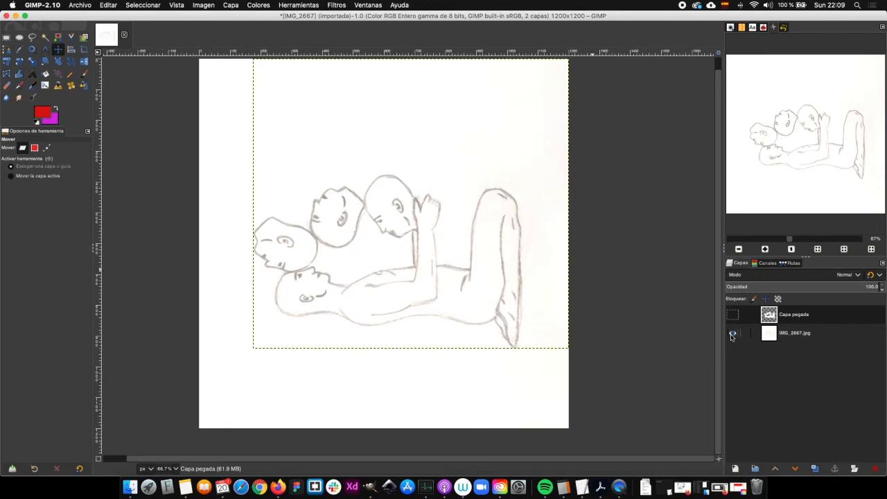
# Add a 1200 x 1200 px transparent layer directly above IMG_2667.jpg, accepting the name Capa con etiqueta verde.
pyautogui.click(819, 333)
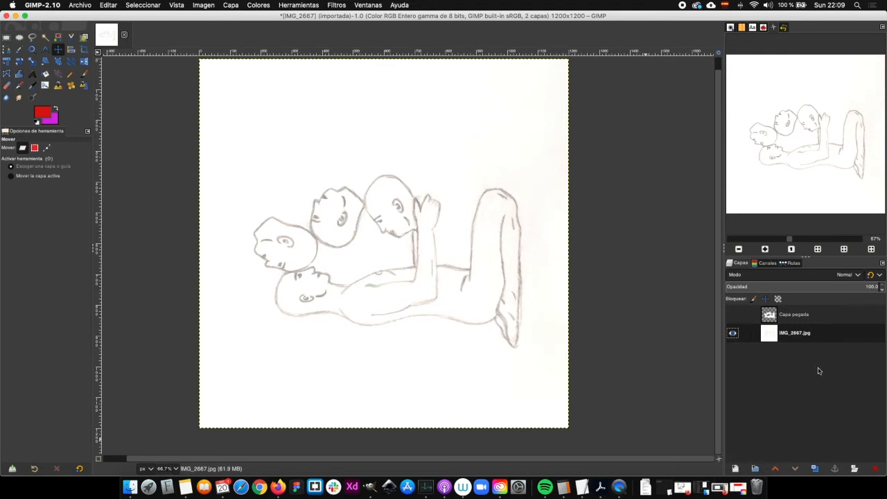
pyautogui.click(735, 469)
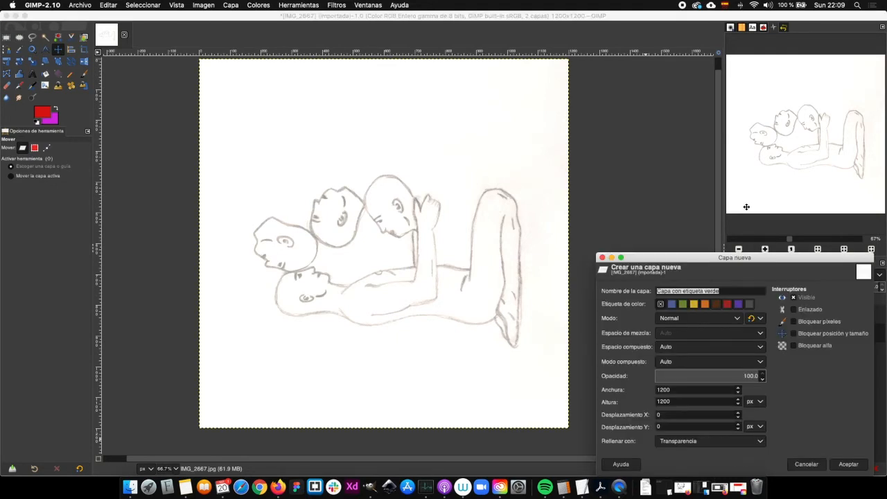
pyautogui.moveTo(756, 256); pyautogui.dragTo(474, 122)
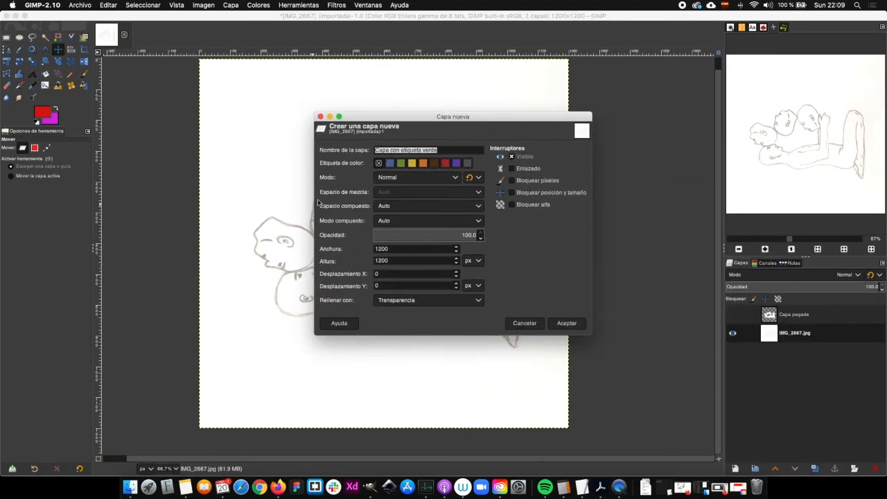
pyautogui.click(442, 299)
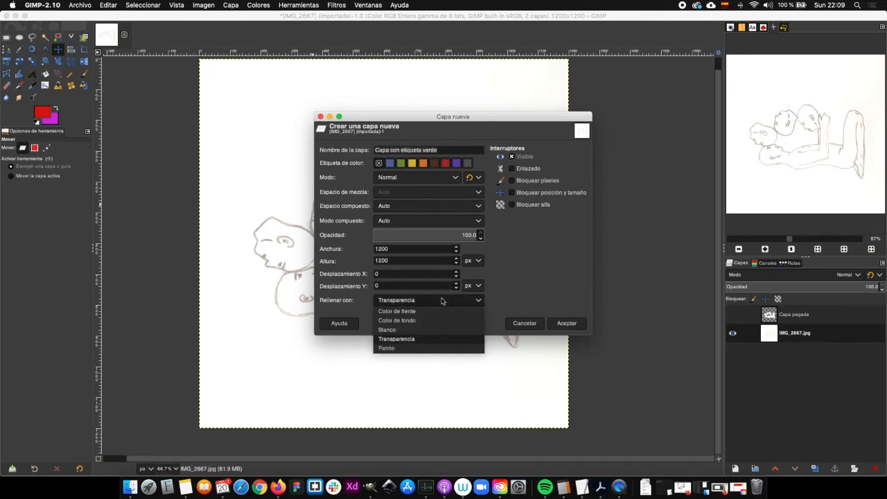
pyautogui.click(424, 340)
pyautogui.click(566, 323)
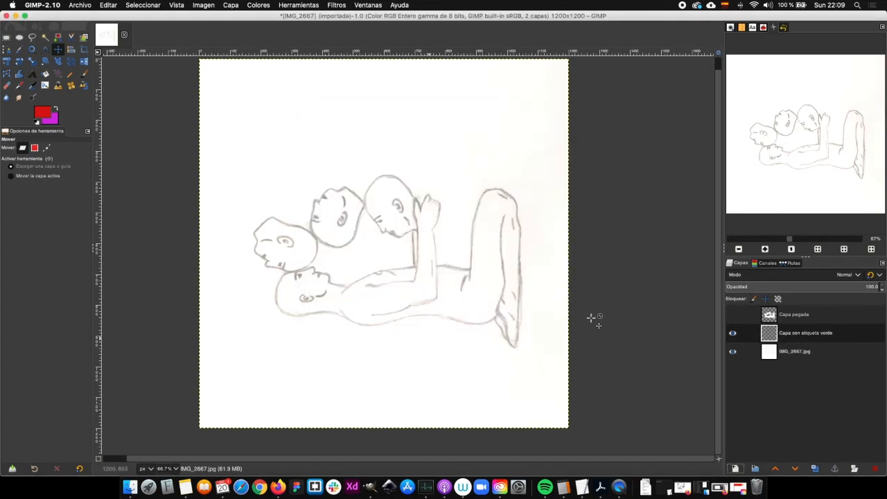
# Set the foreground colour to pale mint green and fill the new empty layer with Bucket Fill.
pyautogui.click(46, 73)
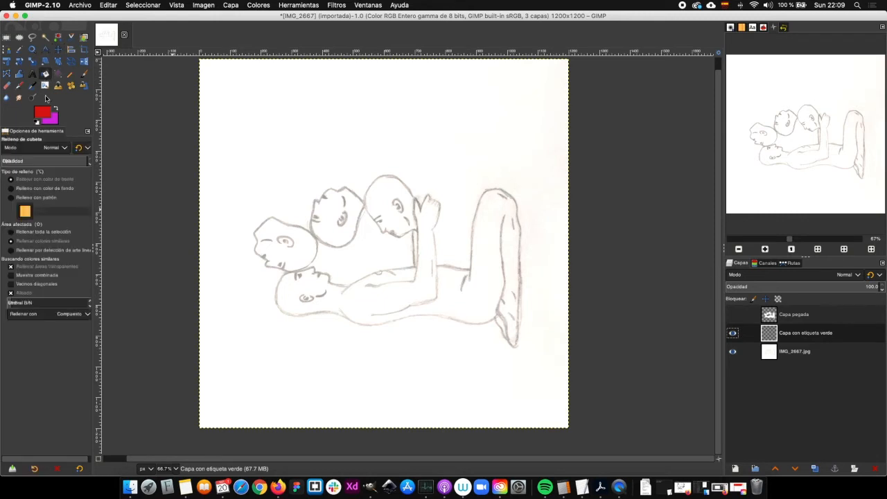
pyautogui.click(43, 112)
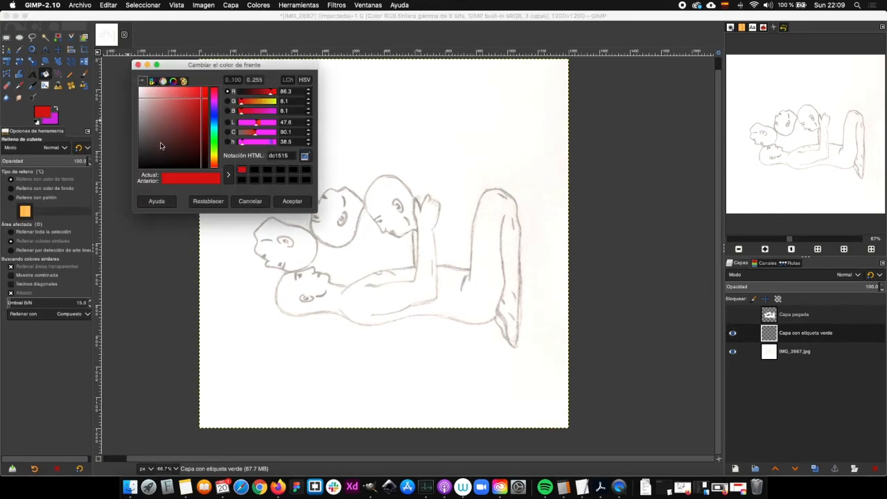
pyautogui.click(213, 147)
pyautogui.click(147, 91)
pyautogui.click(292, 201)
pyautogui.click(297, 137)
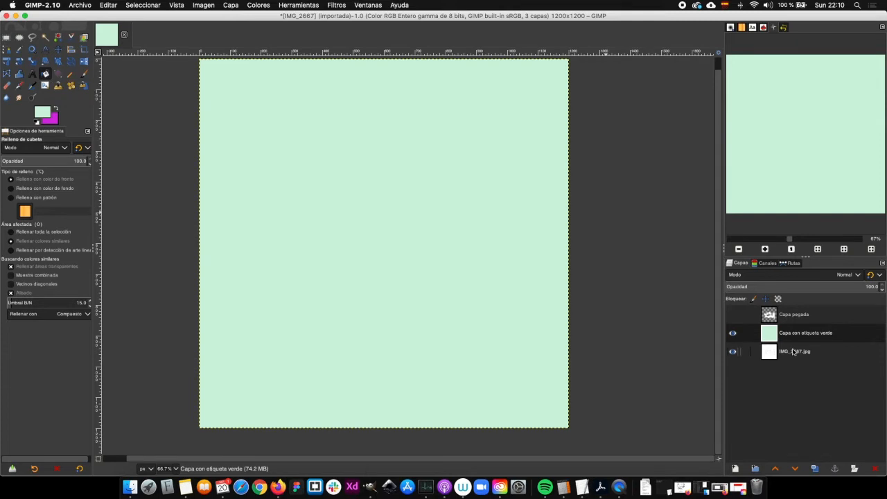
# Show the pasted figures layer over the green background and rename it Figura.
pyautogui.click(733, 315)
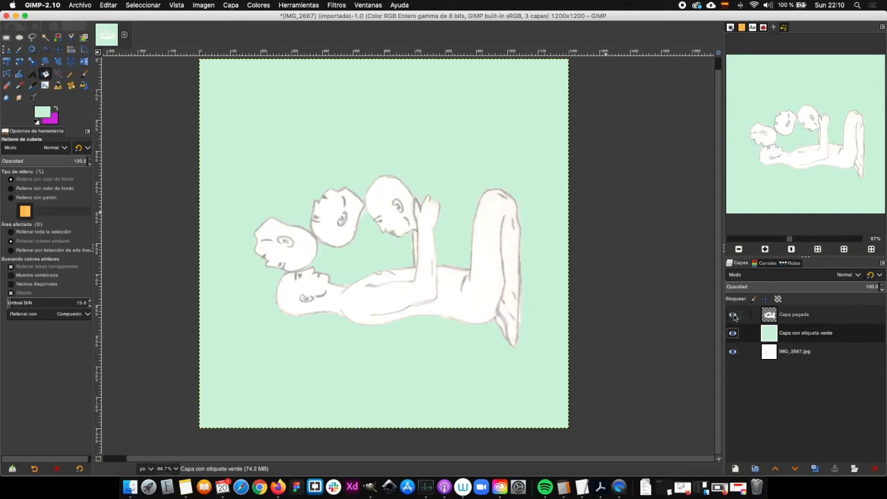
pyautogui.click(787, 320)
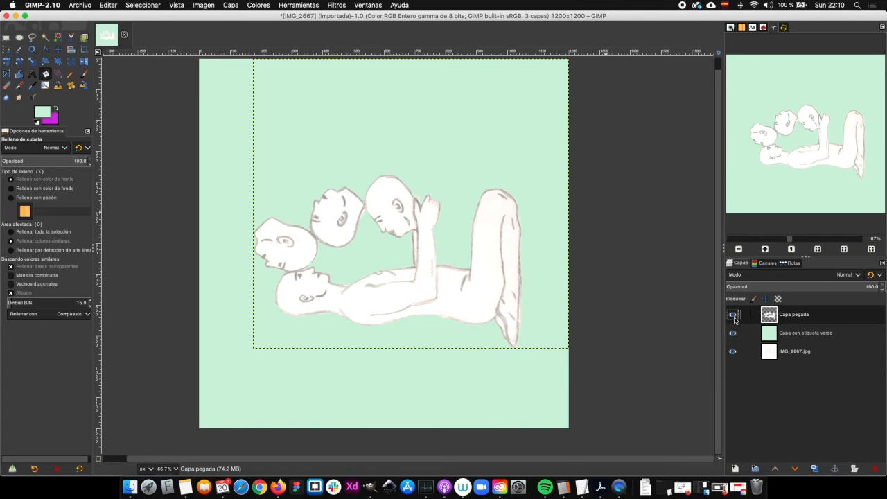
pyautogui.doubleClick(793, 315)
pyautogui.write('Fighl')
pyautogui.write('ra')
pyautogui.press('Return')
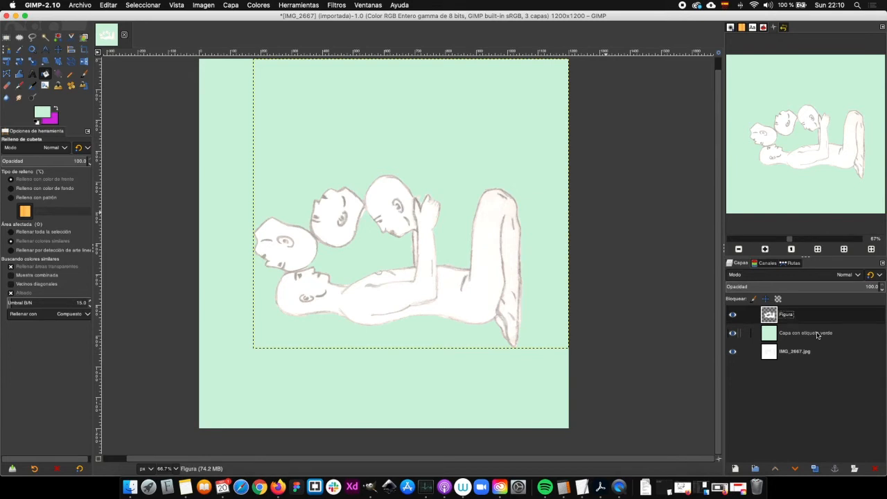
# Rename the green background layer Fondo.
pyautogui.doubleClick(816, 334)
pyautogui.write('Fondo')
pyautogui.press('Return')
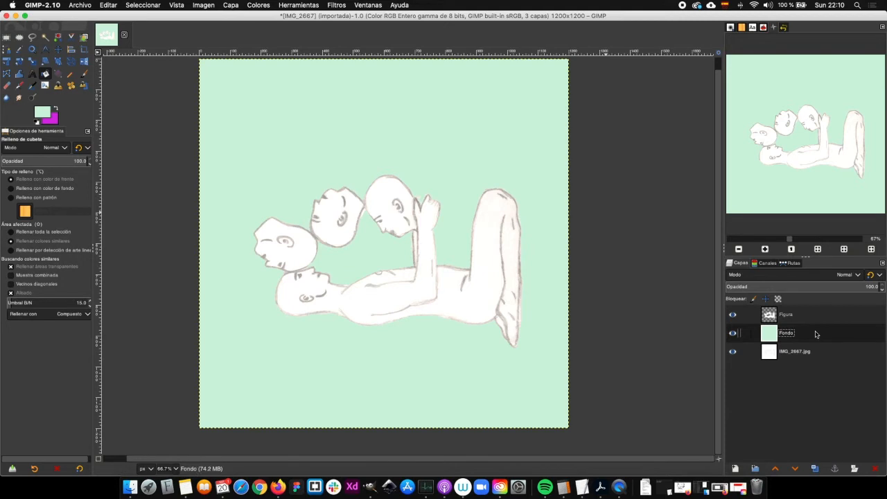
# Select the white interior of the reclining body on the Figura layer with Fuzzy Select at threshold 10.
pyautogui.click(797, 351)
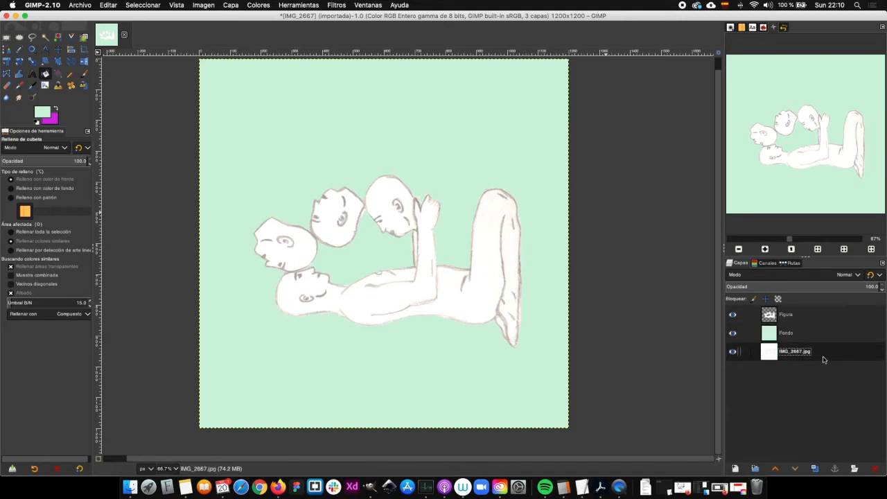
pyautogui.click(818, 316)
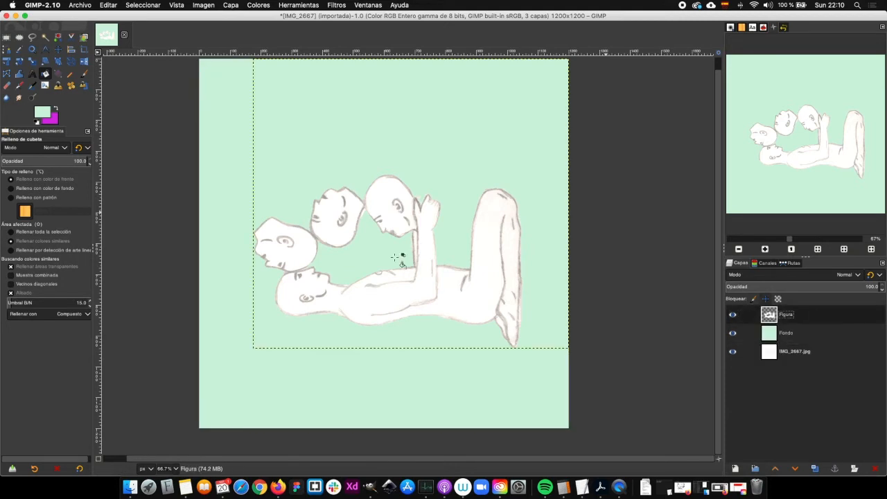
pyautogui.press('u')
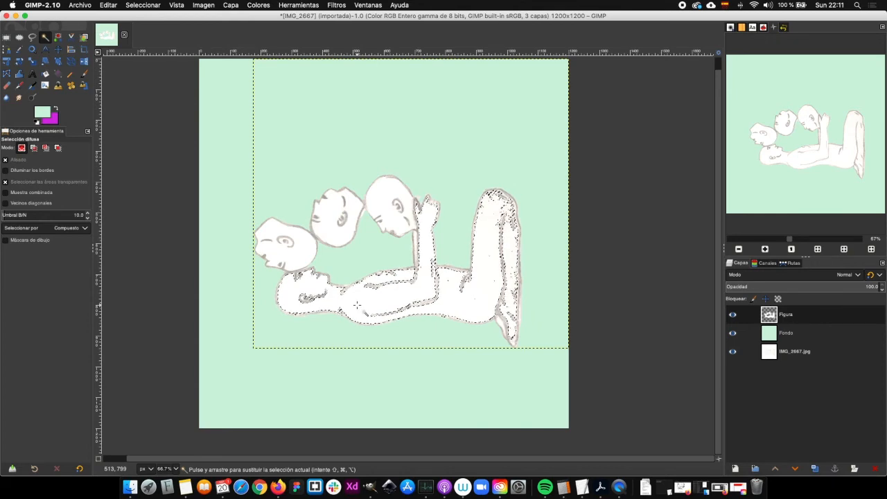
pyautogui.scroll(-2, 502, 323)
pyautogui.scroll(3, 502, 323)
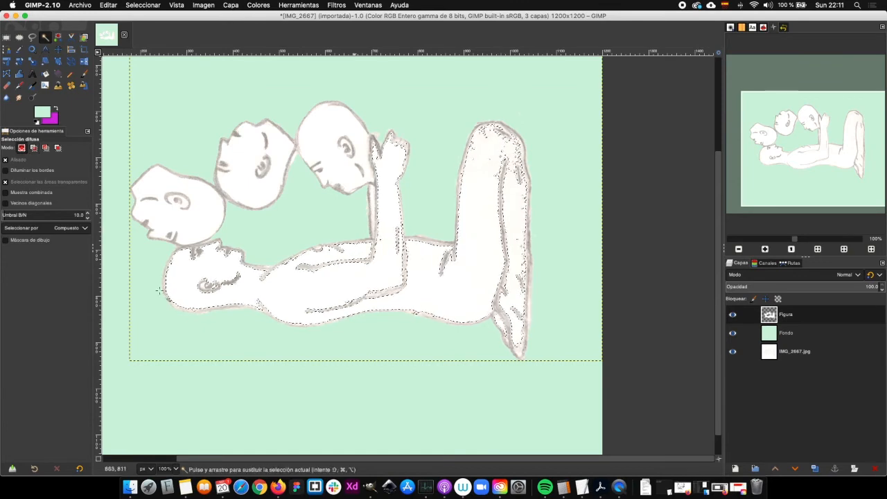
# Grow the body selection by 1 px so it reaches further into the pencil lines.
pyautogui.click(136, 6)
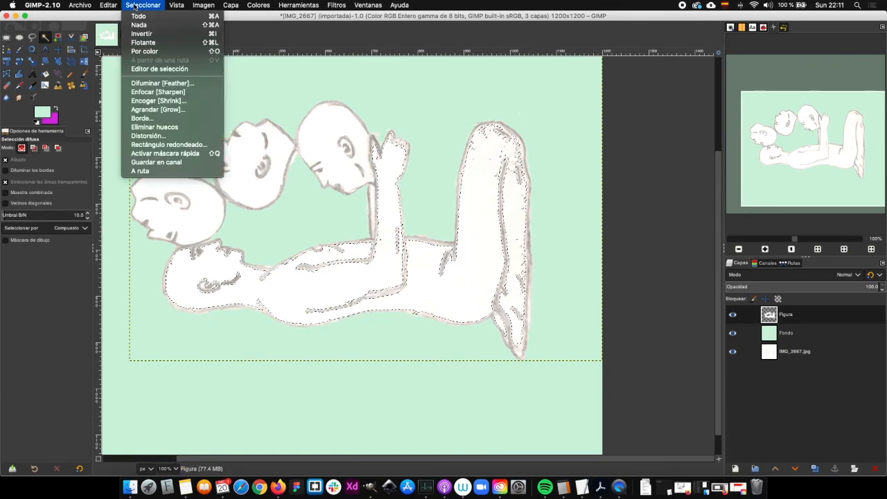
pyautogui.moveTo(112, 7)
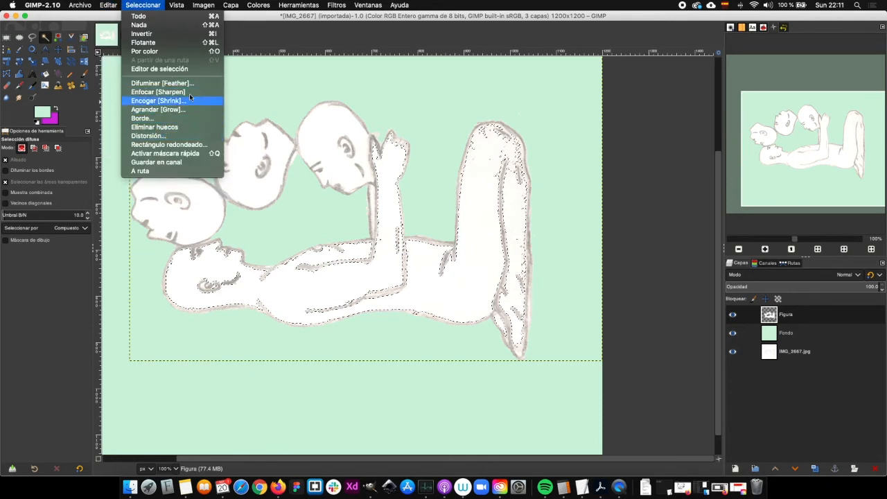
pyautogui.click(198, 110)
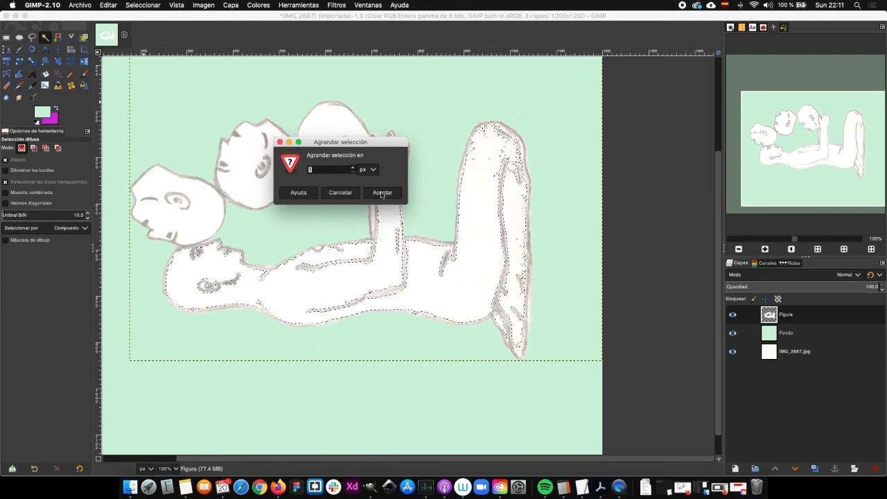
pyautogui.click(383, 193)
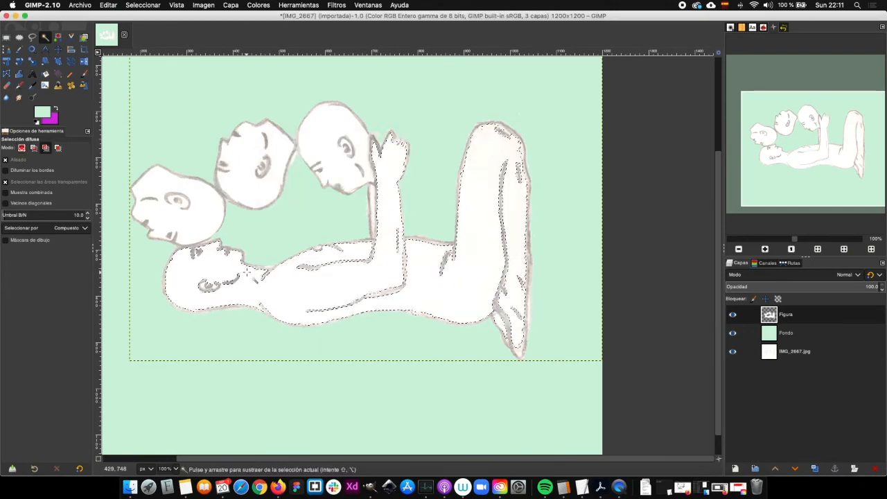
pyautogui.scroll(-3, 248, 273)
pyautogui.scroll(2, 248, 272)
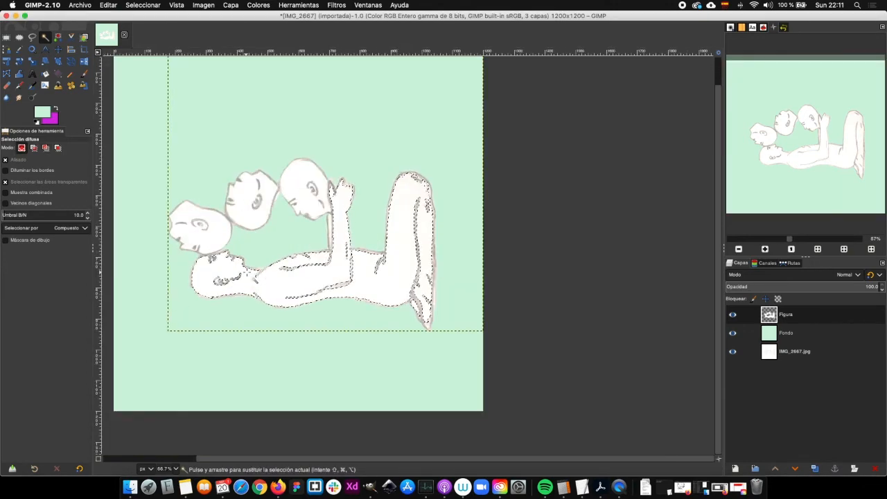
# Copy the grown body selection, paste it as a new layer in place, and clear the selection.
pyautogui.click(108, 5)
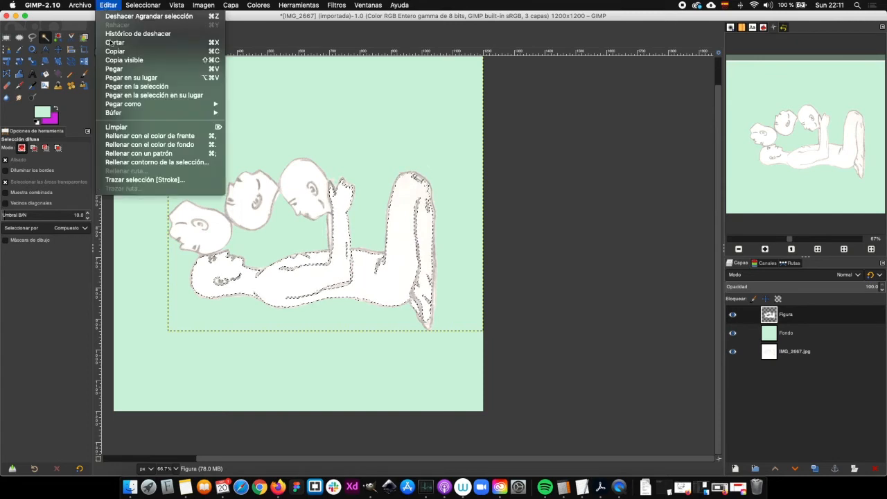
pyautogui.click(137, 51)
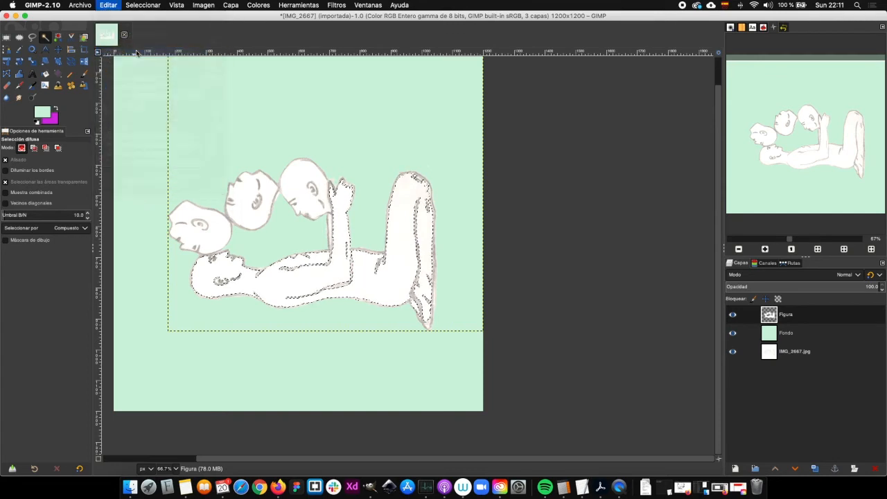
pyautogui.click(108, 5)
pyautogui.moveTo(167, 103)
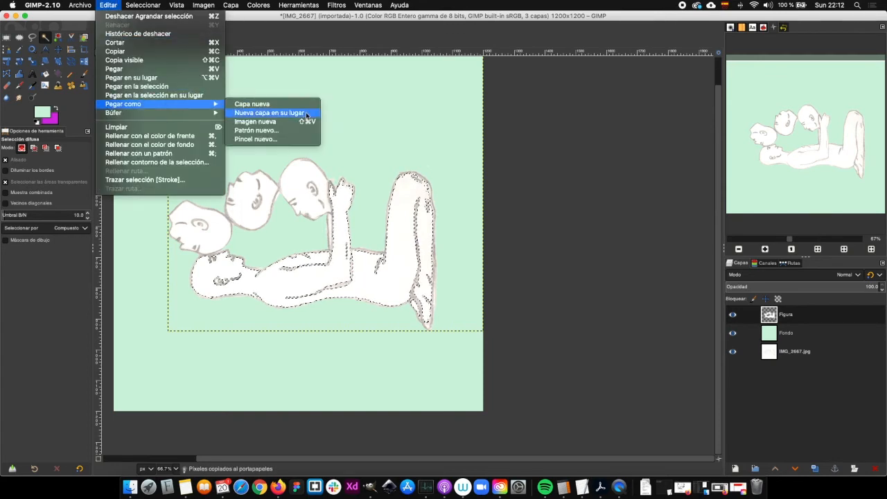
pyautogui.click(290, 103)
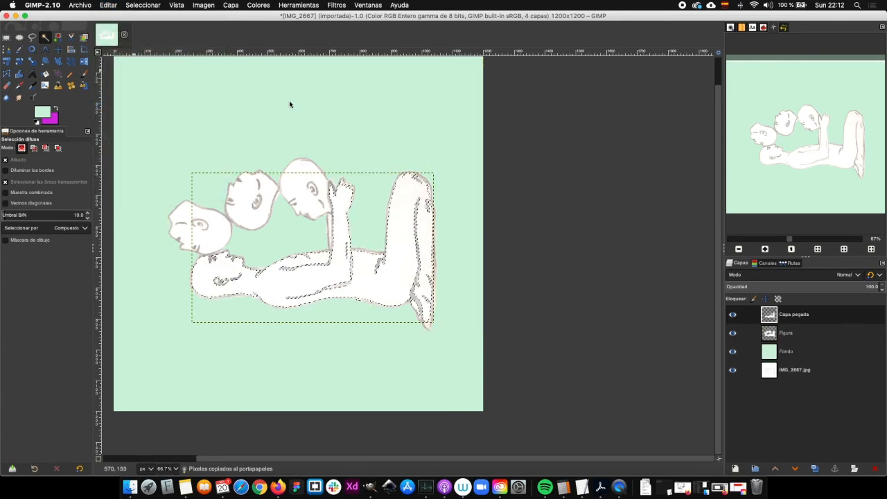
pyautogui.click(153, 4)
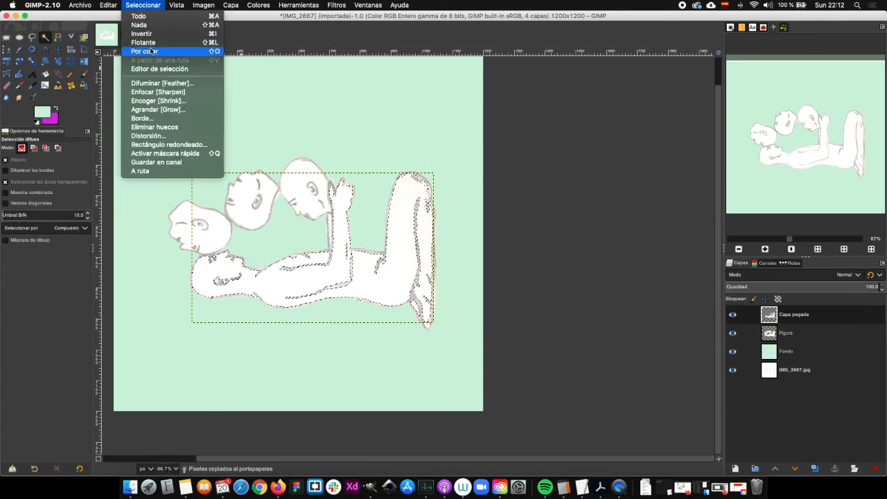
pyautogui.click(186, 26)
# Examine the pasted body interior by hiding the Figura, Fondo and IMG_2667.jpg layers and showing them again.
pyautogui.moveTo(432, 242); pyautogui.dragTo(597, 268)
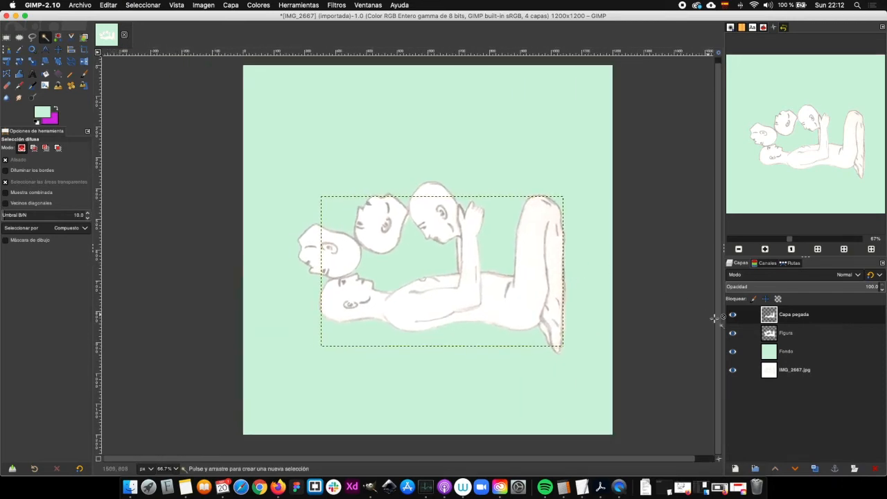
pyautogui.click(732, 332)
pyautogui.click(733, 352)
pyautogui.click(733, 370)
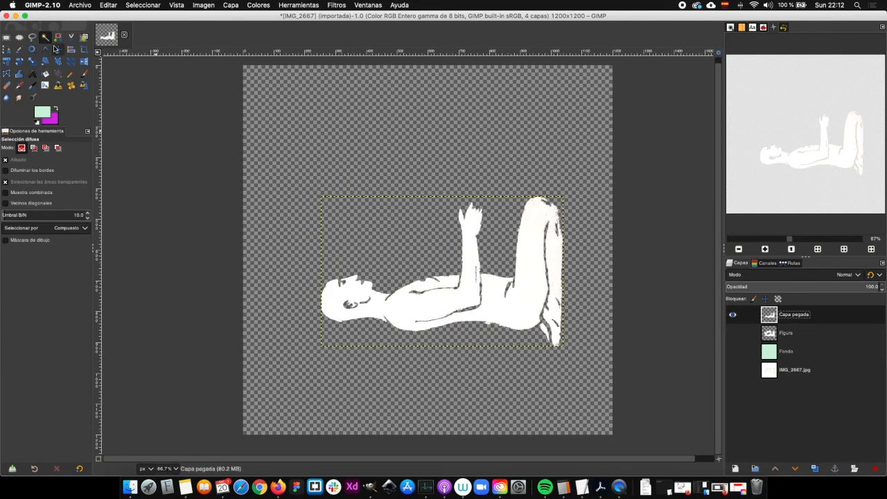
pyautogui.click(56, 49)
pyautogui.hscroll(3, 388, 249)
pyautogui.click(734, 334)
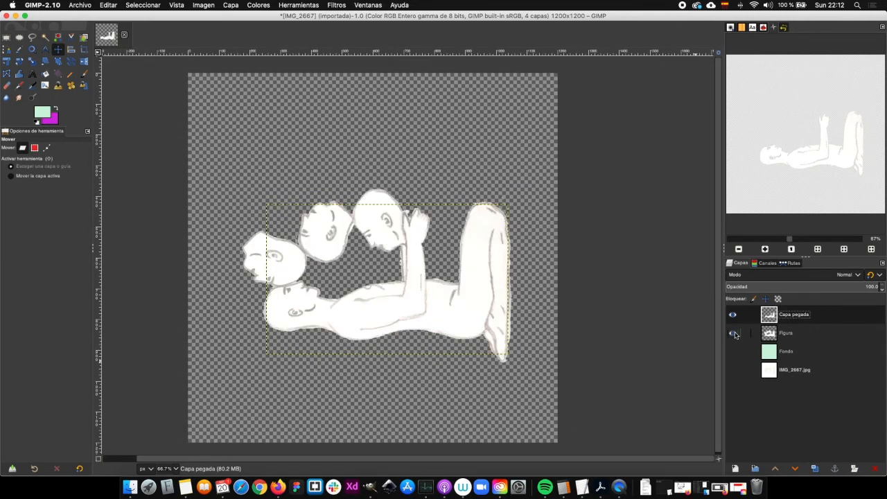
pyautogui.click(733, 351)
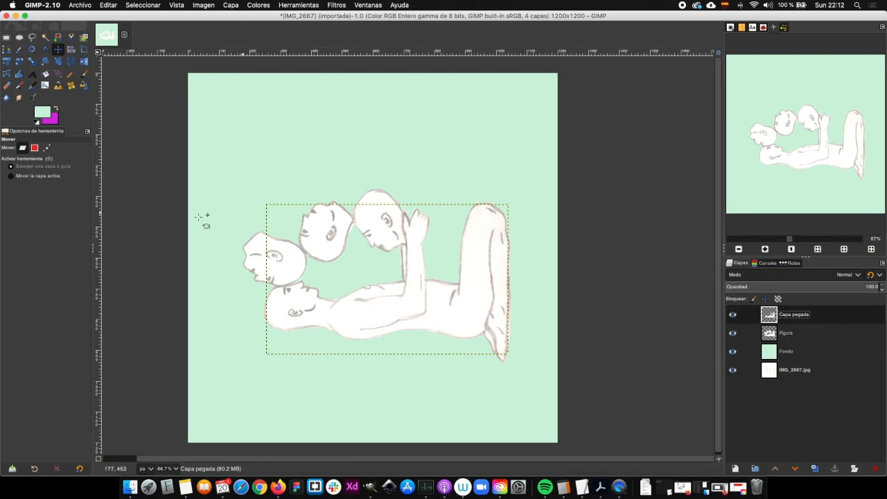
pyautogui.click(46, 37)
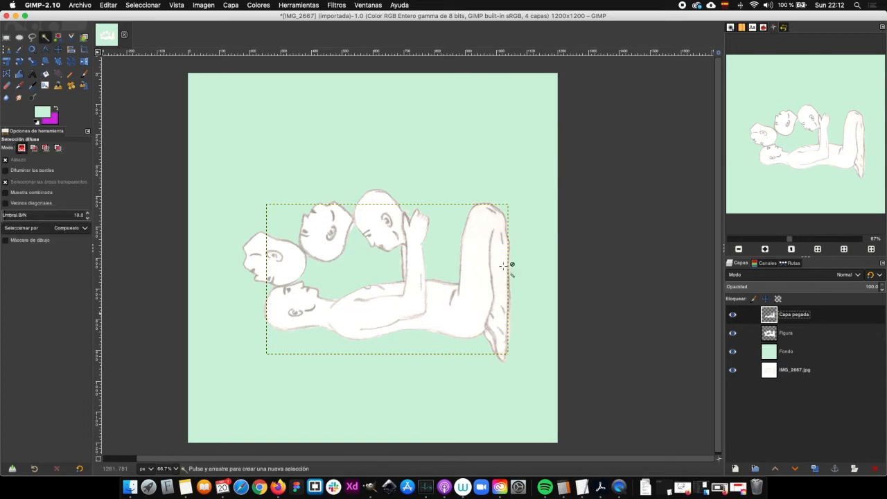
pyautogui.click(280, 258)
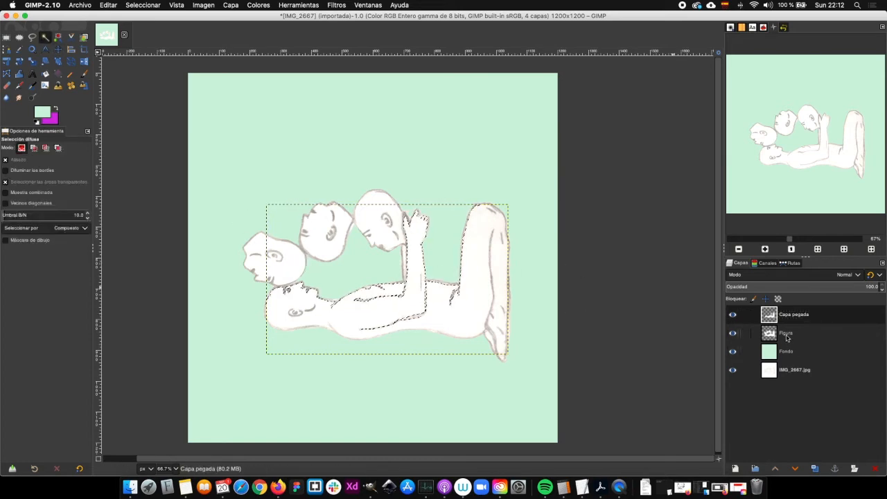
pyautogui.click(786, 336)
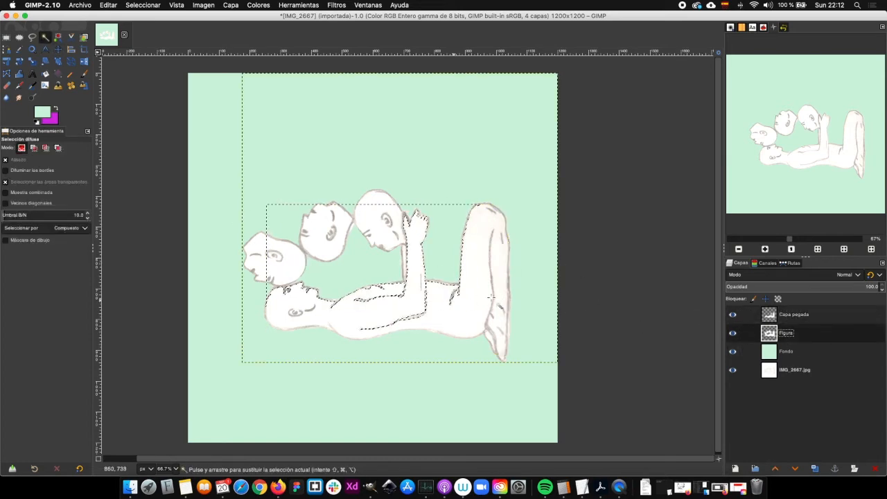
pyautogui.click(468, 296)
pyautogui.click(797, 316)
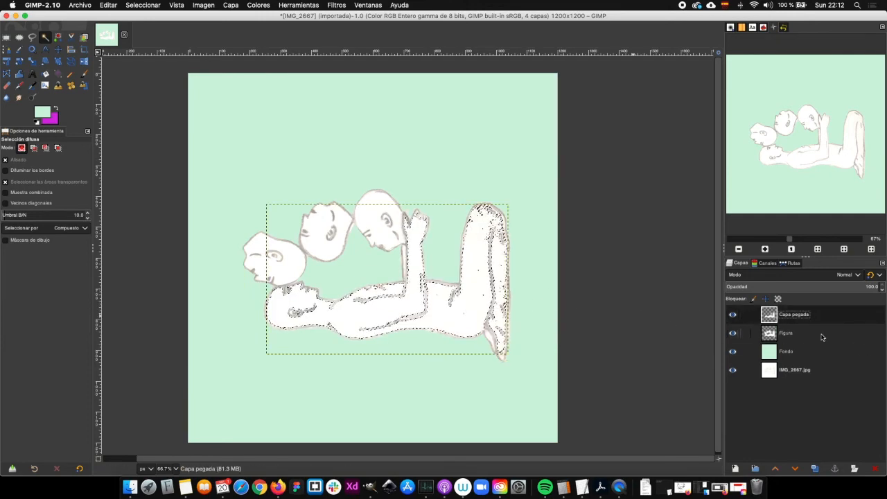
# Select the white interiors of the three floating heads together on the Figura layer with Fuzzy Select at threshold 10.
pyautogui.press('pagedown')
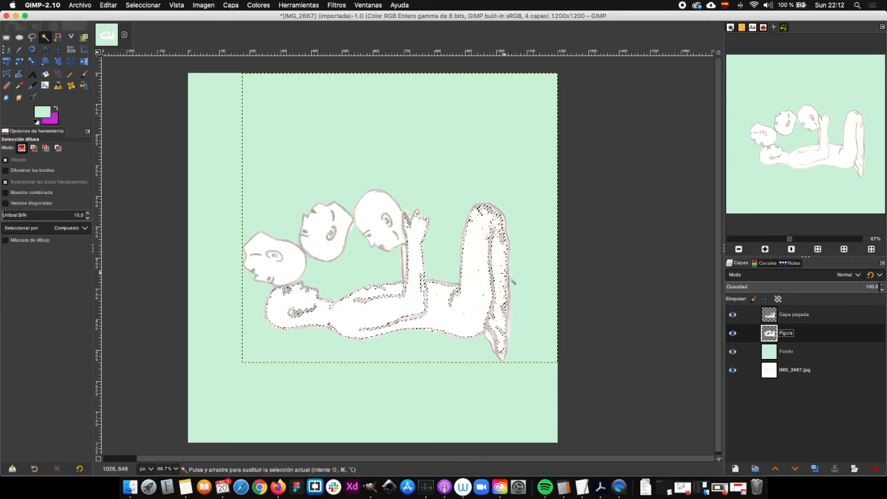
pyautogui.click(376, 209)
pyautogui.keyDown('shift'); pyautogui.click(338, 219); pyautogui.keyUp('shift')
pyautogui.keyDown('shift'); pyautogui.click(265, 239); pyautogui.keyUp('shift')
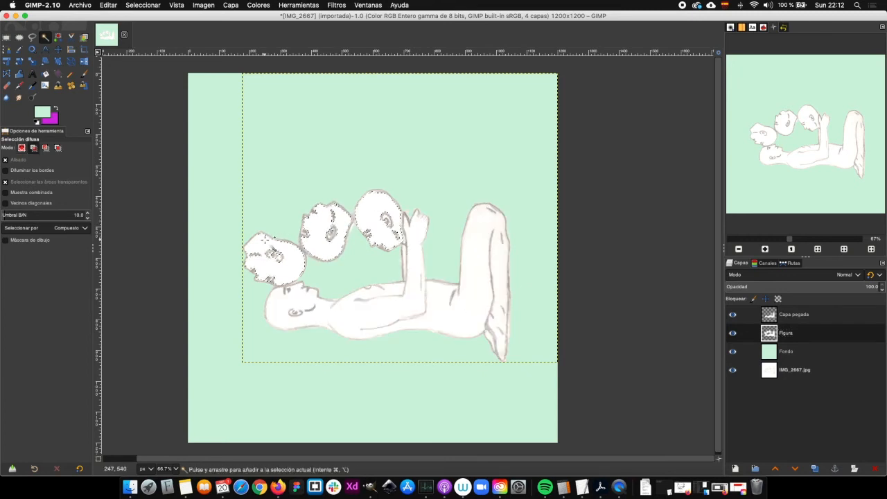
pyautogui.scroll(2, 318, 242)
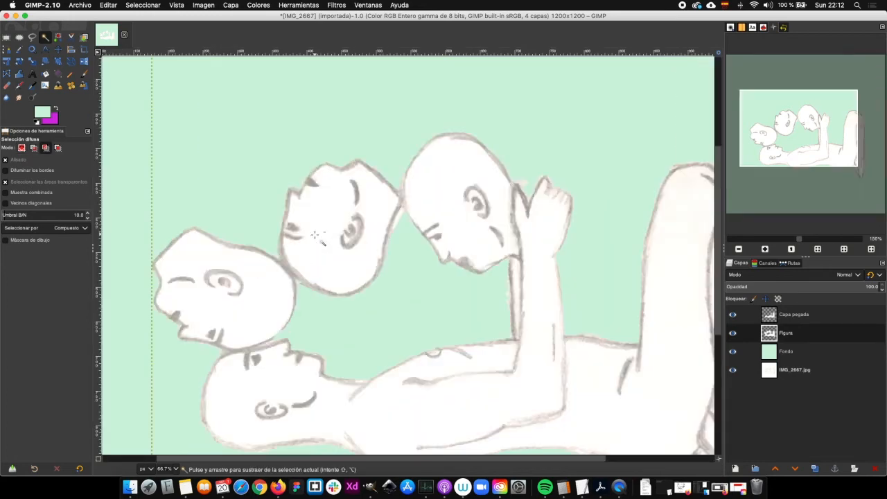
pyautogui.scroll(-1, 313, 235)
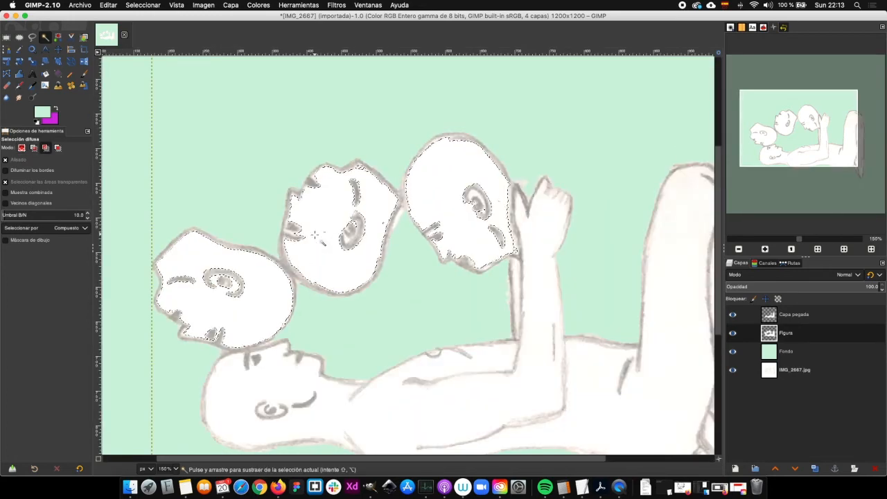
pyautogui.scroll(-2, 316, 236)
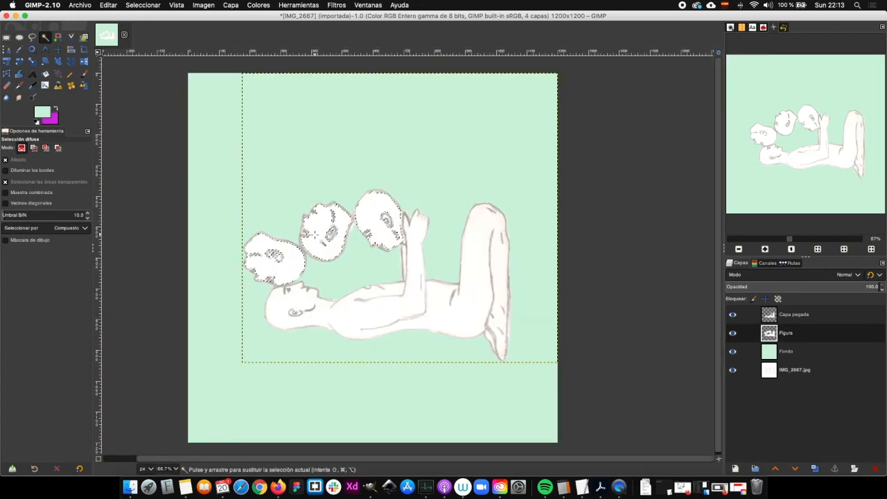
# Grow the selection of the three heads by 1 px.
pyautogui.click(157, 3)
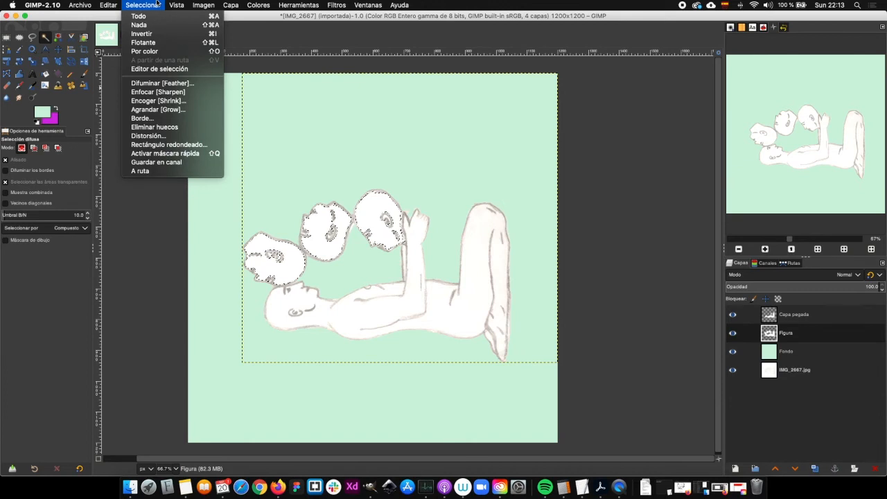
pyautogui.click(201, 115)
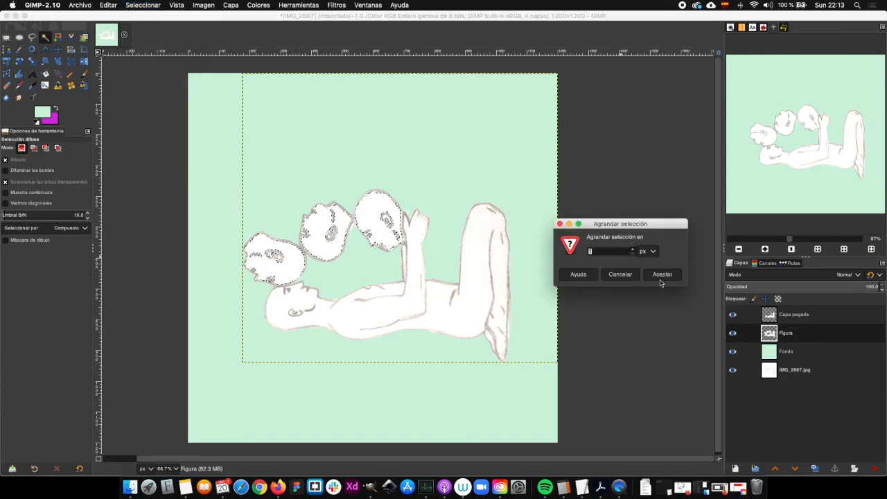
pyautogui.click(661, 274)
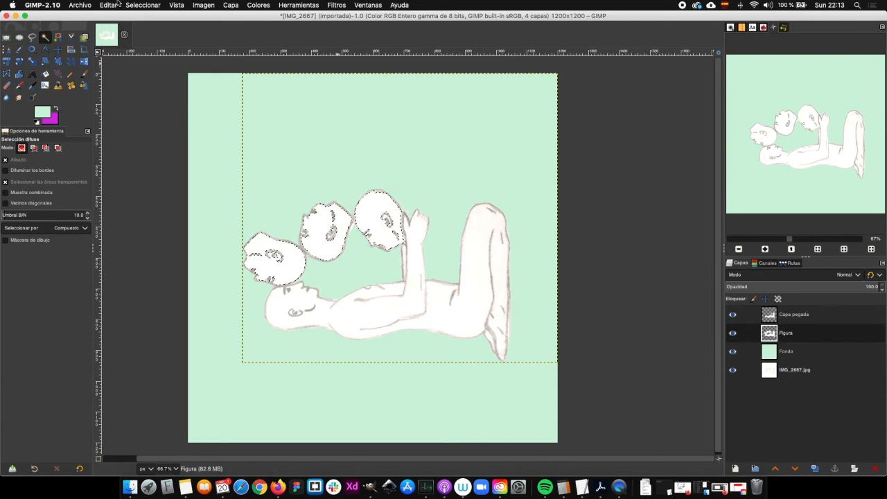
# Copy the selected head interiors, paste them as a new layer in place, and clear the selection.
pyautogui.click(111, 5)
pyautogui.click(128, 54)
pyautogui.click(108, 5)
pyautogui.moveTo(163, 107)
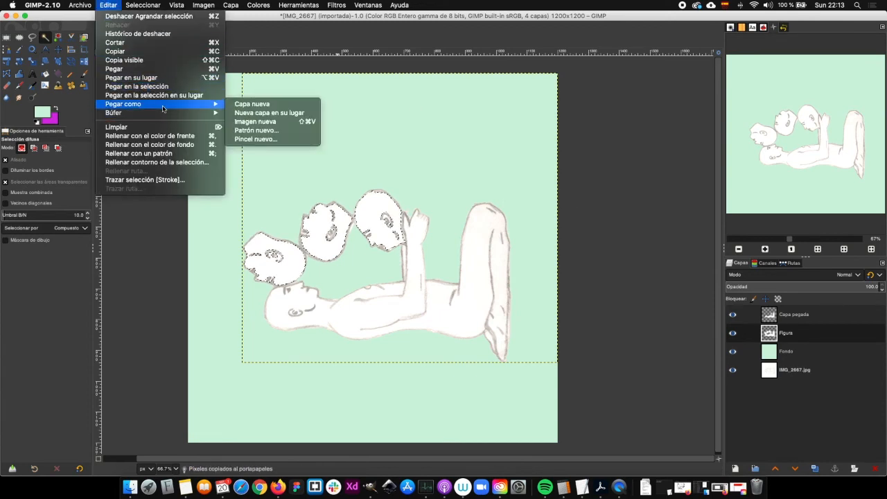
pyautogui.click(291, 107)
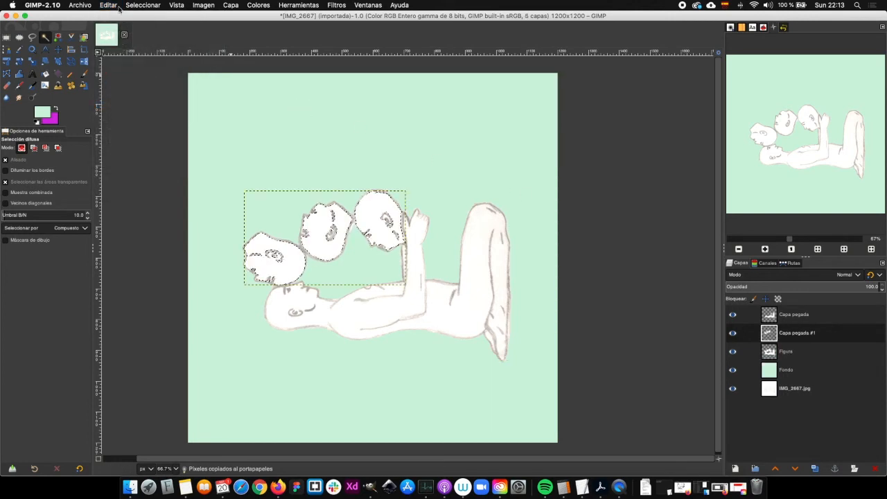
pyautogui.click(143, 5)
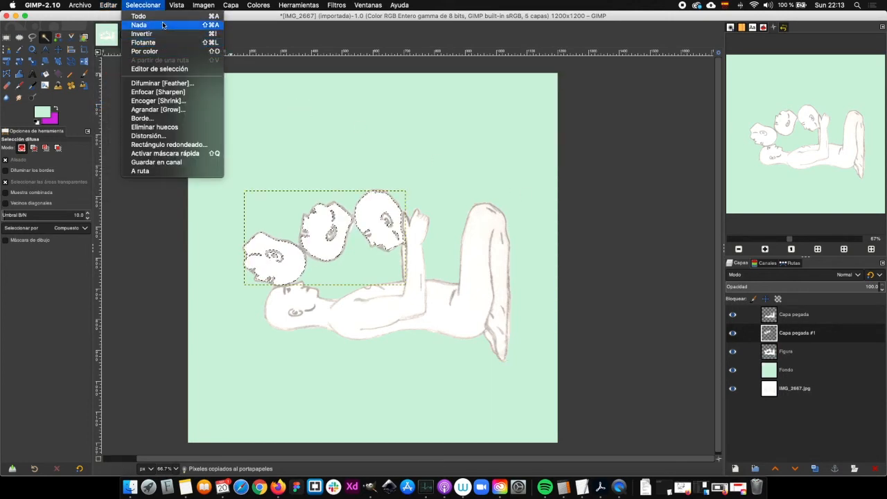
pyautogui.click(163, 25)
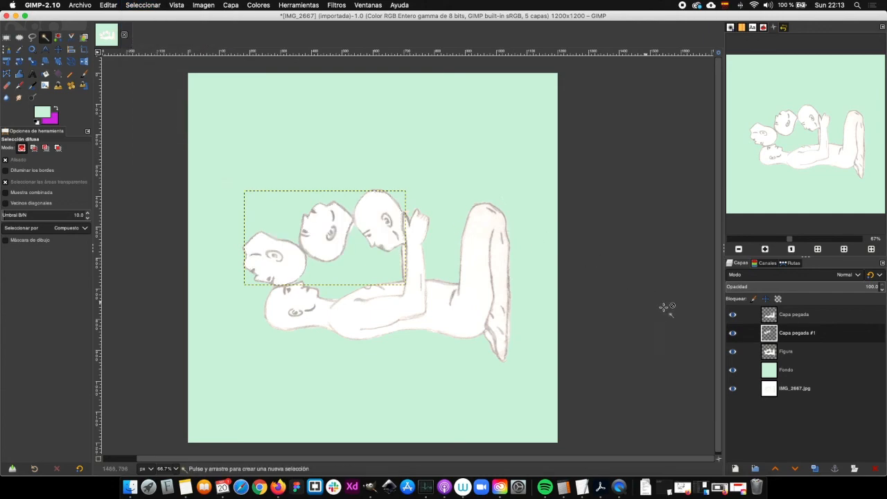
# Hide the Figura, Fondo and IMG_2667.jpg layers and view the pasted body and head layers separately.
pyautogui.click(732, 369)
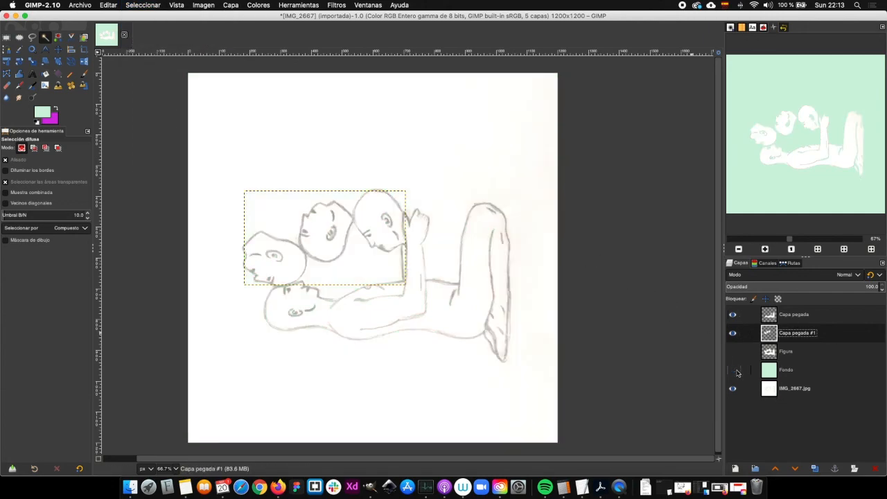
pyautogui.click(733, 388)
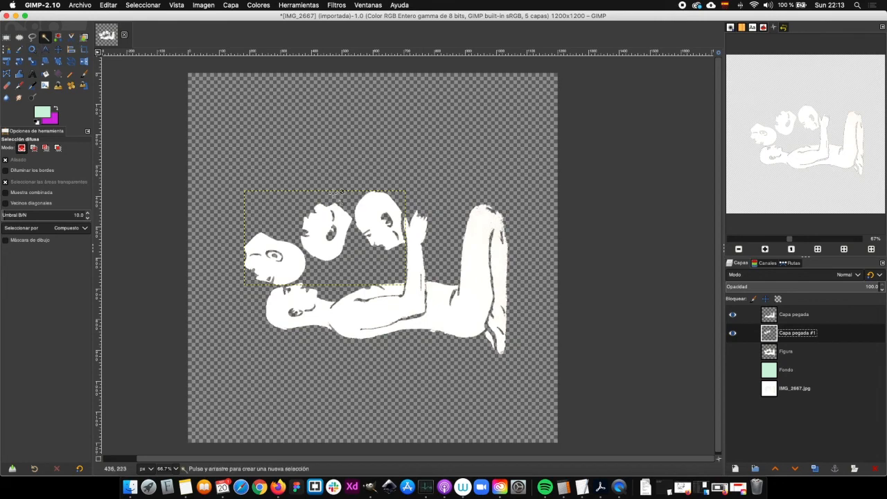
pyautogui.click(737, 317)
pyautogui.click(737, 316)
pyautogui.moveTo(737, 317); pyautogui.dragTo(736, 332)
pyautogui.click(736, 317)
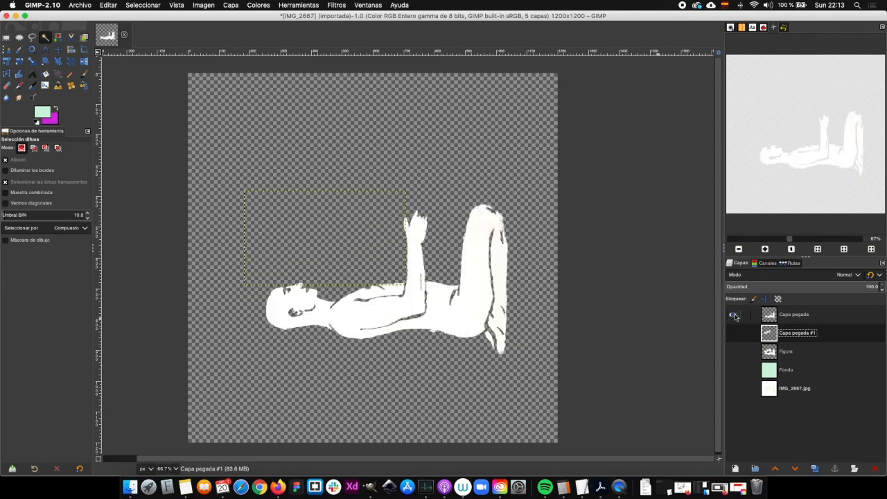
pyautogui.click(794, 321)
pyautogui.click(733, 317)
pyautogui.click(732, 317)
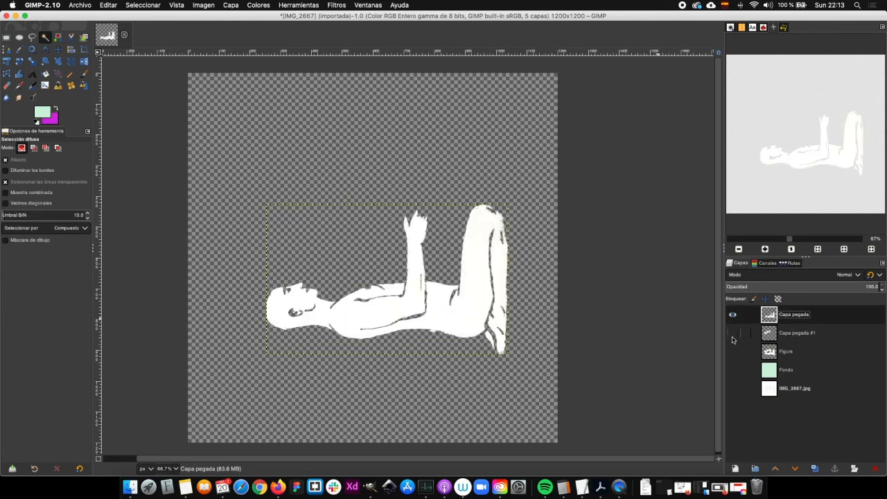
# Compare the two pasted interior layers with the Figura drawing by switching Figura's visibility on and off.
pyautogui.click(733, 334)
pyautogui.click(733, 351)
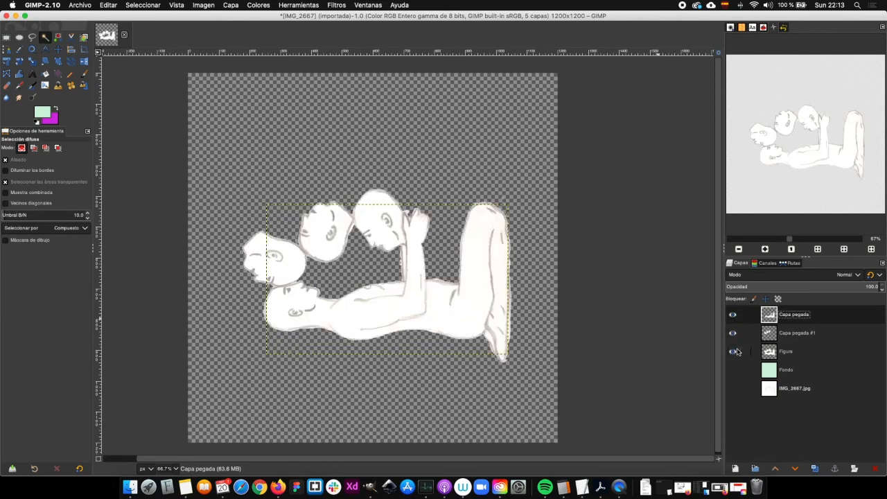
pyautogui.click(736, 354)
pyautogui.click(737, 354)
pyautogui.click(736, 354)
pyautogui.click(737, 354)
pyautogui.click(736, 354)
pyautogui.click(736, 354)
# Hide every layer except Figura and make Figura the active layer.
pyautogui.click(732, 370)
pyautogui.moveTo(732, 370); pyautogui.dragTo(733, 314)
pyautogui.click(773, 354)
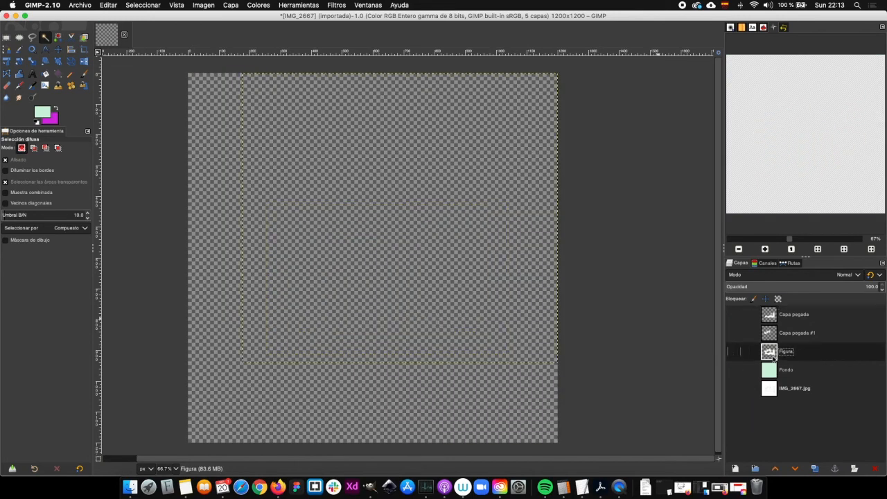
pyautogui.click(732, 351)
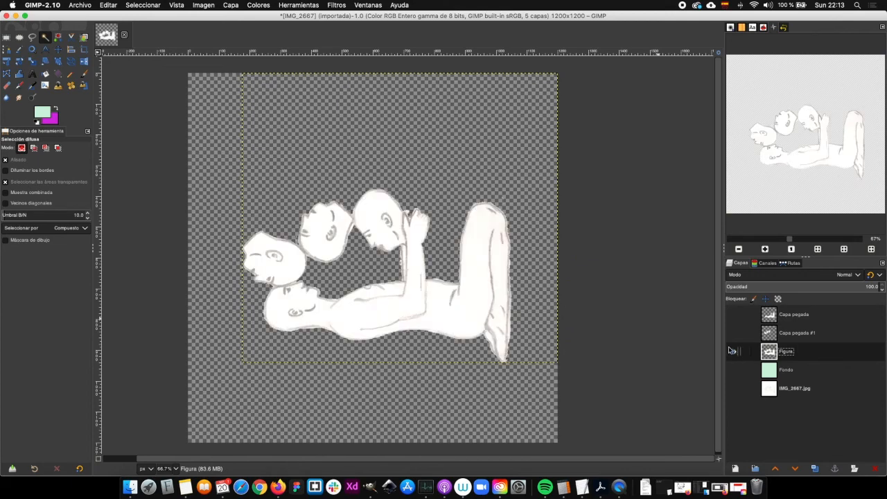
# Lock the Figura layer's alpha channel and set the Paintbrush size to 170.
pyautogui.click(779, 299)
pyautogui.click(84, 73)
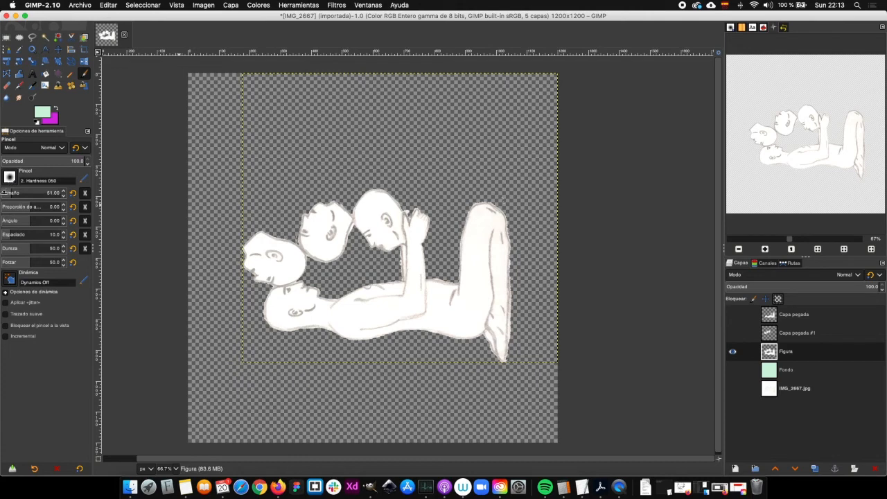
pyautogui.moveTo(7, 194); pyautogui.dragTo(7, 194)
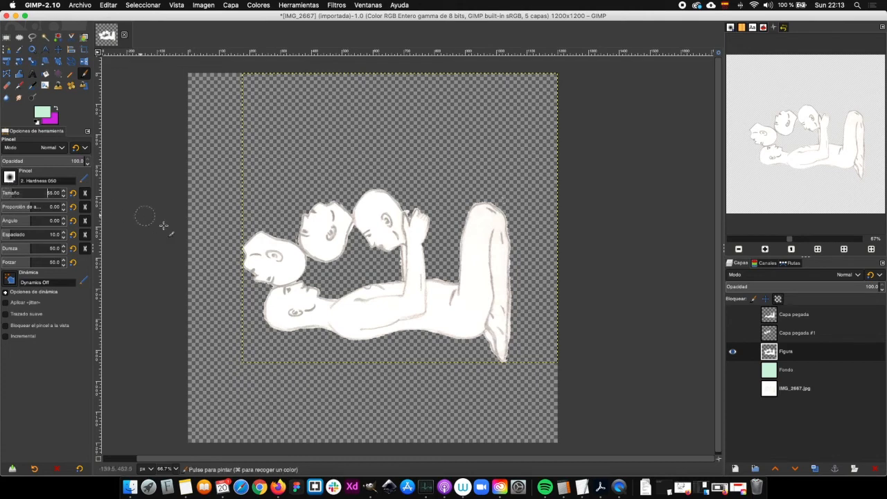
pyautogui.moveTo(12, 194); pyautogui.dragTo(20, 194)
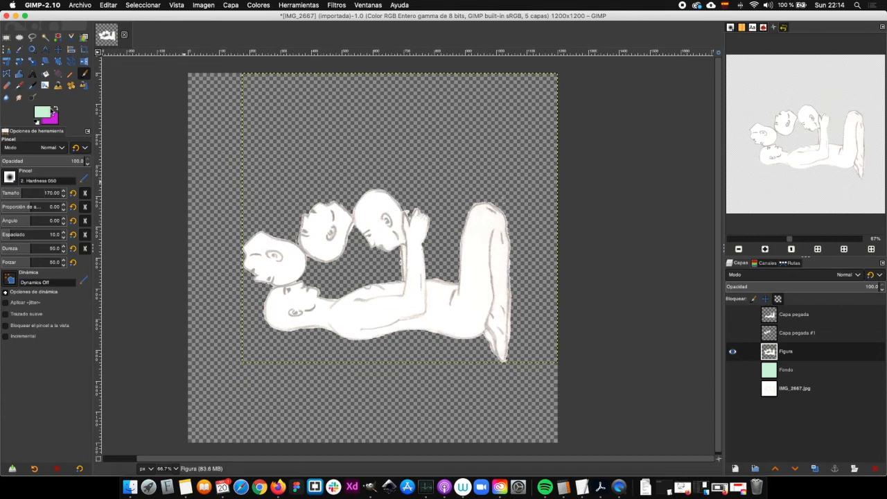
# Set the foreground colour to dark grey 272727 and paint over the whole figure on the alpha-locked Figura layer.
pyautogui.click(45, 112)
pyautogui.moveTo(151, 122); pyautogui.dragTo(110, 147)
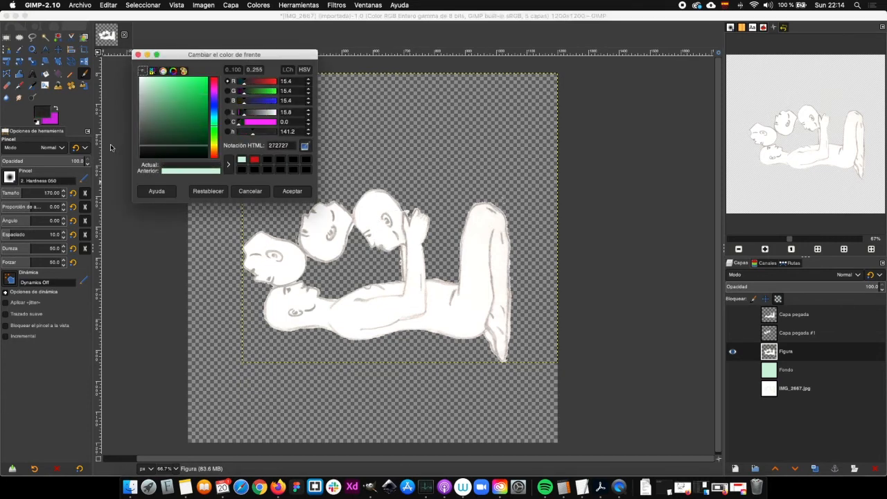
pyautogui.click(292, 192)
pyautogui.moveTo(499, 223)
pyautogui.mouseDown()
pyautogui.moveTo(501, 296)
pyautogui.moveTo(495, 413)
pyautogui.moveTo(501, 306)
pyautogui.moveTo(474, 209)
pyautogui.moveTo(455, 260)
pyautogui.moveTo(460, 293)
pyautogui.moveTo(488, 328)
pyautogui.moveTo(514, 299)
pyautogui.moveTo(310, 335)
pyautogui.moveTo(366, 331)
pyautogui.moveTo(401, 278)
pyautogui.moveTo(360, 282)
pyautogui.moveTo(362, 295)
pyautogui.moveTo(307, 319)
pyautogui.moveTo(254, 316)
pyautogui.moveTo(278, 315)
pyautogui.moveTo(270, 295)
pyautogui.moveTo(366, 312)
pyautogui.moveTo(464, 239)
pyautogui.moveTo(438, 256)
pyautogui.moveTo(362, 247)
pyautogui.moveTo(388, 256)
pyautogui.moveTo(298, 277)
pyautogui.moveTo(305, 208)
pyautogui.moveTo(273, 256)
pyautogui.moveTo(296, 229)
pyautogui.moveTo(286, 312)
pyautogui.moveTo(254, 239)
pyautogui.moveTo(255, 283)
pyautogui.moveTo(268, 256)
pyautogui.moveTo(253, 251)
pyautogui.moveTo(388, 223)
pyautogui.moveTo(375, 190)
pyautogui.moveTo(327, 186)
pyautogui.mouseUp()
pyautogui.moveTo(254, 274)
pyautogui.mouseDown()
pyautogui.moveTo(480, 336)
pyautogui.moveTo(490, 290)
pyautogui.moveTo(468, 273)
pyautogui.moveTo(468, 215)
pyautogui.moveTo(491, 206)
pyautogui.moveTo(512, 273)
pyautogui.moveTo(501, 368)
pyautogui.moveTo(240, 330)
pyautogui.mouseUp()
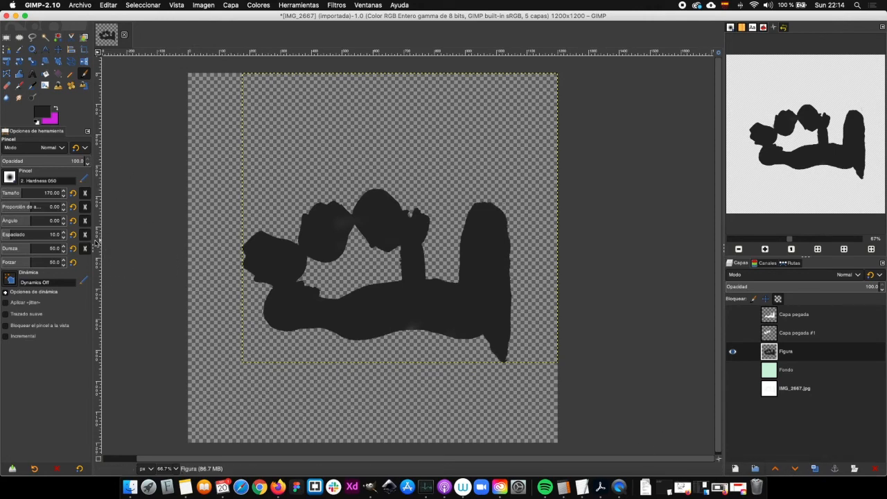
# Widen the toolbox area and reset the Paintbrush options to their default values.
pyautogui.moveTo(92, 240); pyautogui.dragTo(105, 245)
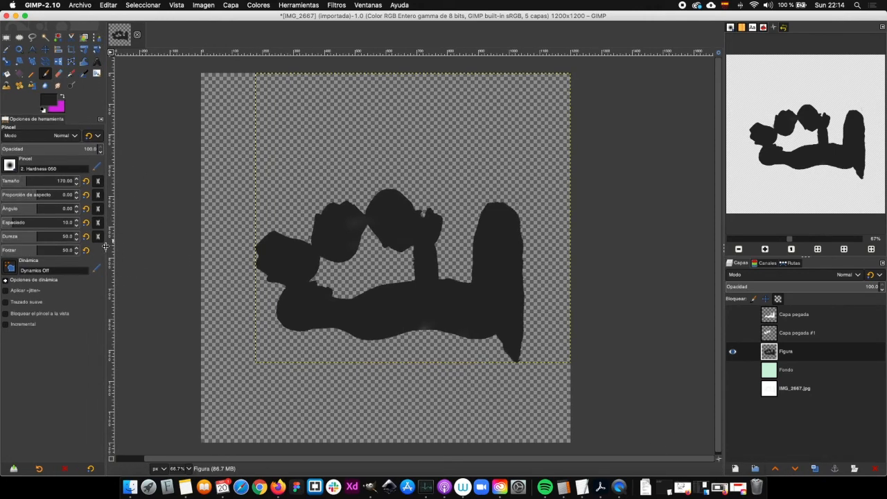
pyautogui.click(90, 469)
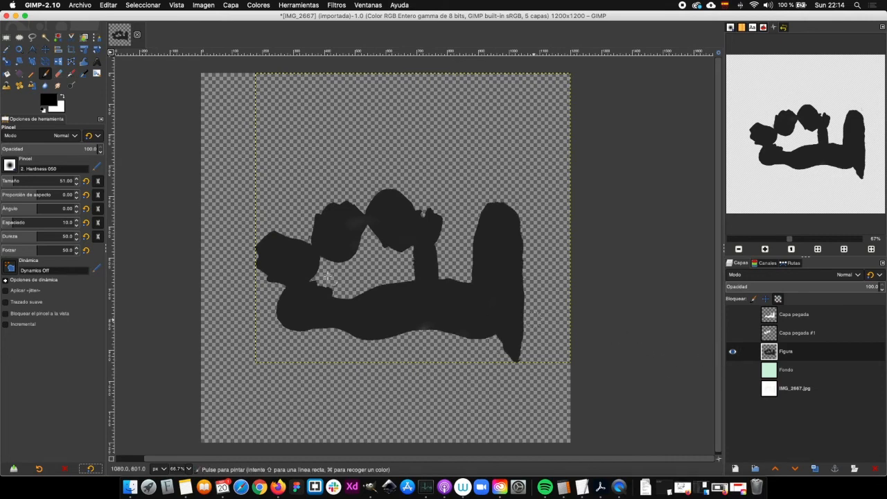
# Show the Capa pegada #1, Capa pegada and Fondo layers together with the dark Figura layer.
pyautogui.click(733, 333)
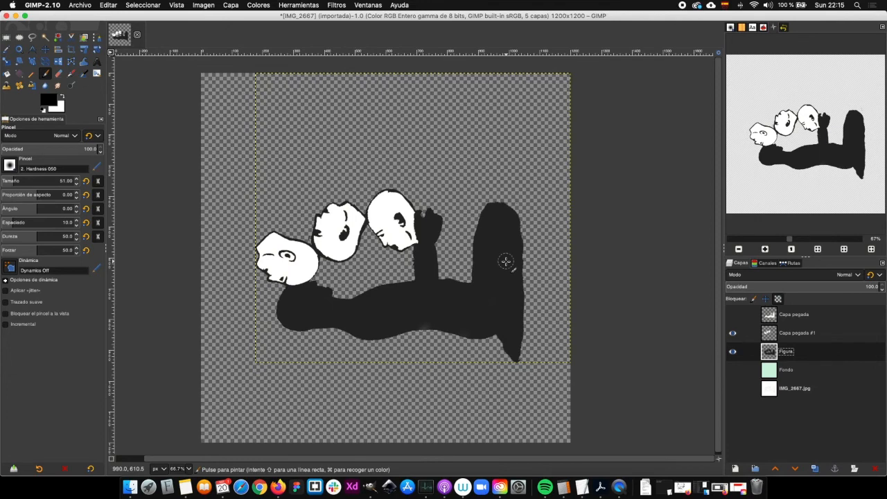
pyautogui.click(732, 315)
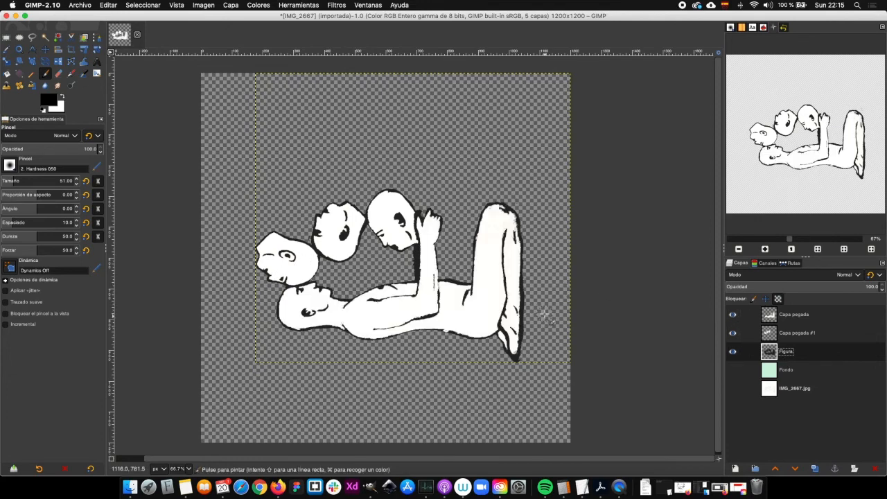
pyautogui.click(779, 316)
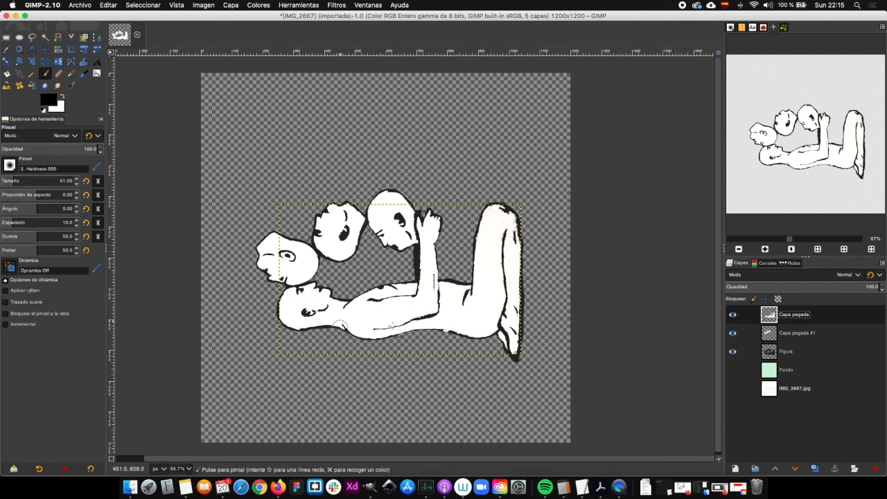
pyautogui.click(732, 370)
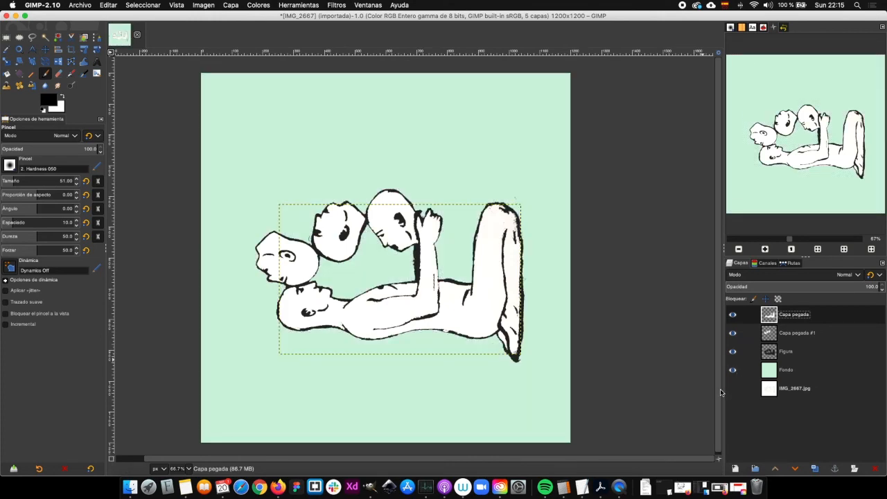
# Make Figura the active layer and derive a dark green foreground colour from the saved pale green swatch.
pyautogui.click(773, 359)
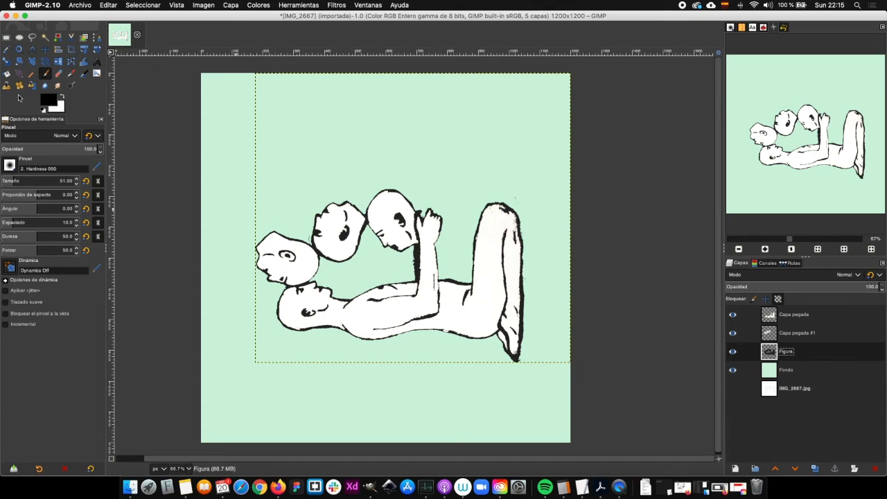
pyautogui.click(49, 101)
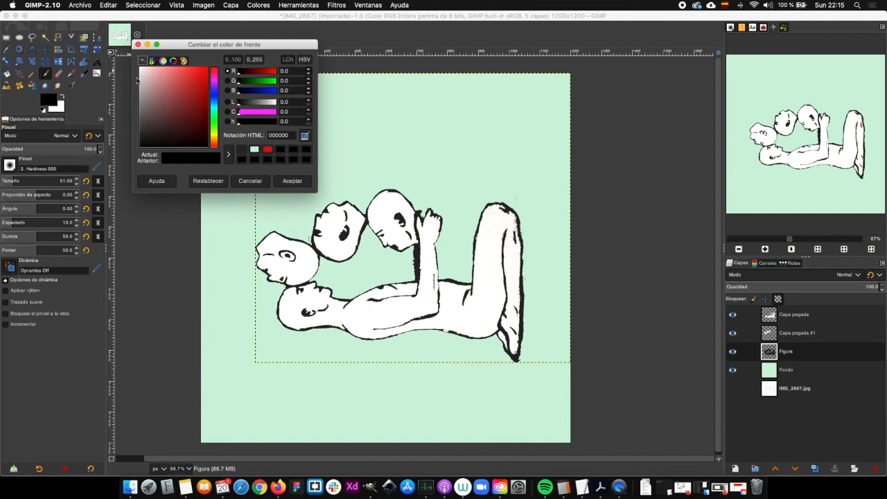
pyautogui.click(256, 150)
pyautogui.moveTo(143, 120); pyautogui.dragTo(170, 104)
pyautogui.click(292, 180)
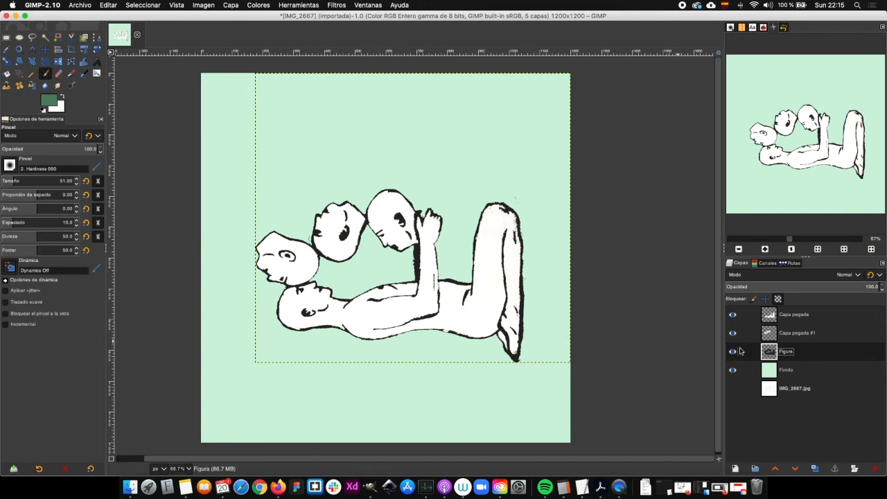
# Paint dark green over the body's outlines and parts of the heads' outlines on the Figura layer.
pyautogui.moveTo(499, 327)
pyautogui.mouseDown()
pyautogui.moveTo(517, 350)
pyautogui.moveTo(509, 364)
pyautogui.moveTo(513, 266)
pyautogui.moveTo(525, 316)
pyautogui.moveTo(523, 354)
pyautogui.moveTo(516, 221)
pyautogui.moveTo(490, 199)
pyautogui.moveTo(463, 294)
pyautogui.mouseUp()
pyautogui.moveTo(496, 234)
pyautogui.mouseDown()
pyautogui.moveTo(503, 319)
pyautogui.moveTo(504, 233)
pyautogui.mouseUp()
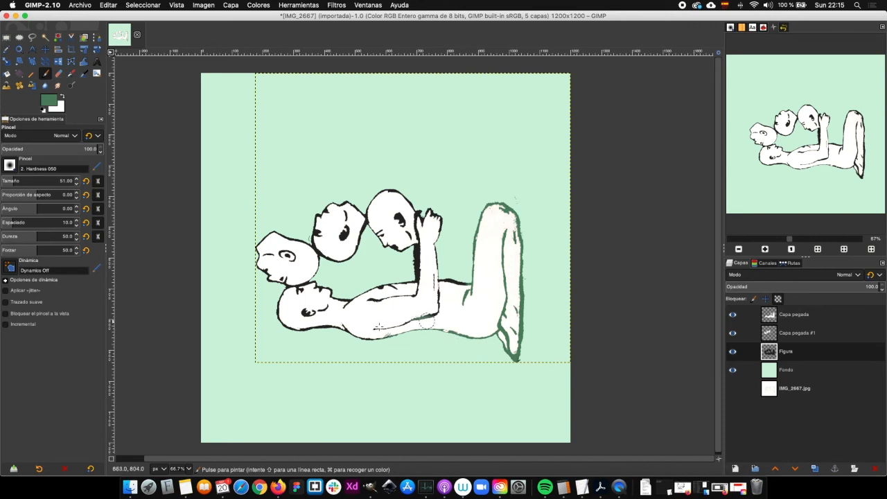
pyautogui.moveTo(341, 315)
pyautogui.mouseDown()
pyautogui.moveTo(363, 341)
pyautogui.moveTo(266, 336)
pyautogui.moveTo(281, 317)
pyautogui.moveTo(308, 336)
pyautogui.moveTo(274, 294)
pyautogui.moveTo(311, 309)
pyautogui.moveTo(338, 287)
pyautogui.moveTo(319, 314)
pyautogui.moveTo(291, 303)
pyautogui.moveTo(413, 305)
pyautogui.mouseUp()
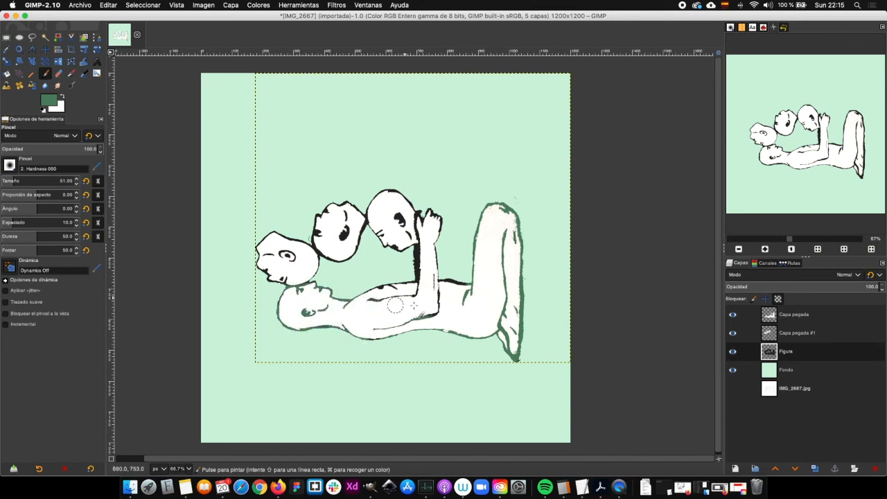
pyautogui.moveTo(426, 259)
pyautogui.mouseDown()
pyautogui.moveTo(426, 232)
pyautogui.moveTo(403, 273)
pyautogui.moveTo(405, 243)
pyautogui.mouseUp()
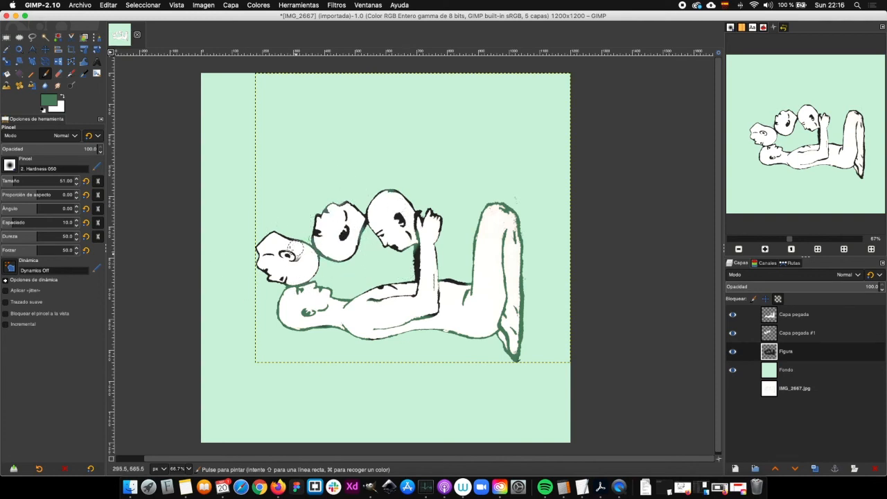
pyautogui.moveTo(464, 277)
pyautogui.mouseDown()
pyautogui.moveTo(422, 245)
pyautogui.moveTo(417, 263)
pyautogui.moveTo(416, 237)
pyautogui.mouseUp()
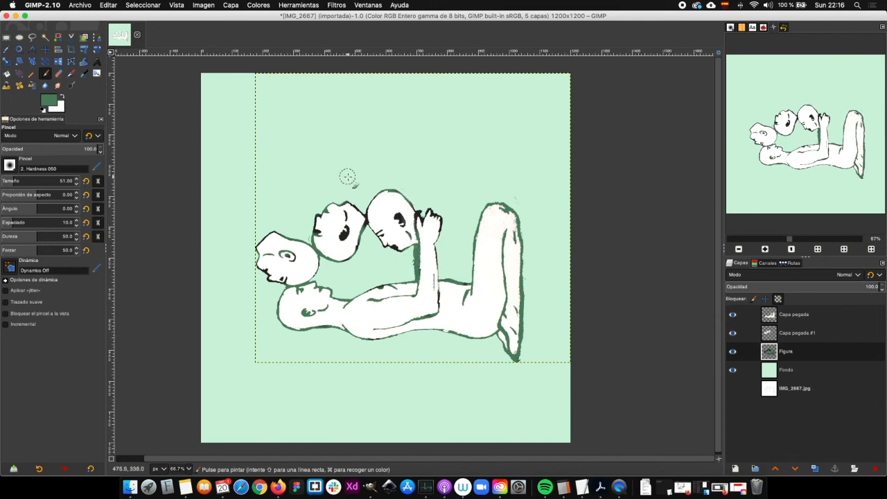
# Make Capa pegada the active layer and switch its visibility off and on to check what it contains.
pyautogui.click(751, 317)
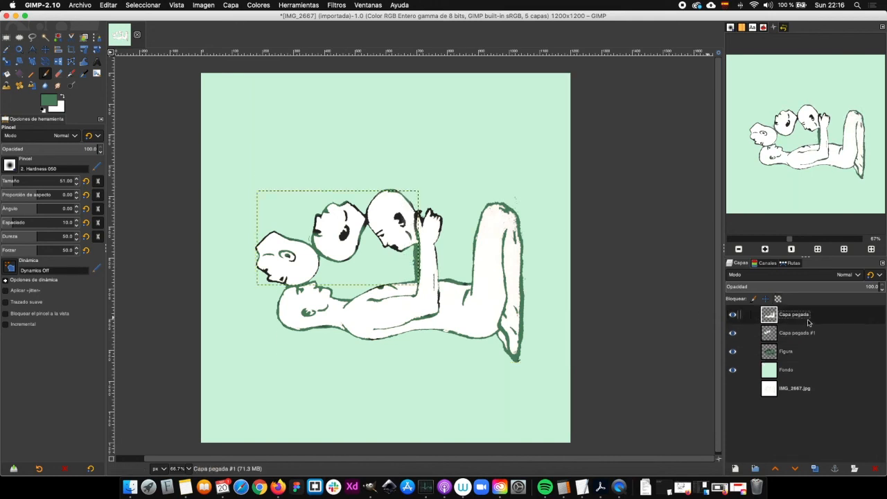
pyautogui.click(734, 315)
pyautogui.click(733, 316)
pyautogui.click(734, 315)
pyautogui.click(734, 315)
pyautogui.click(734, 315)
pyautogui.click(734, 315)
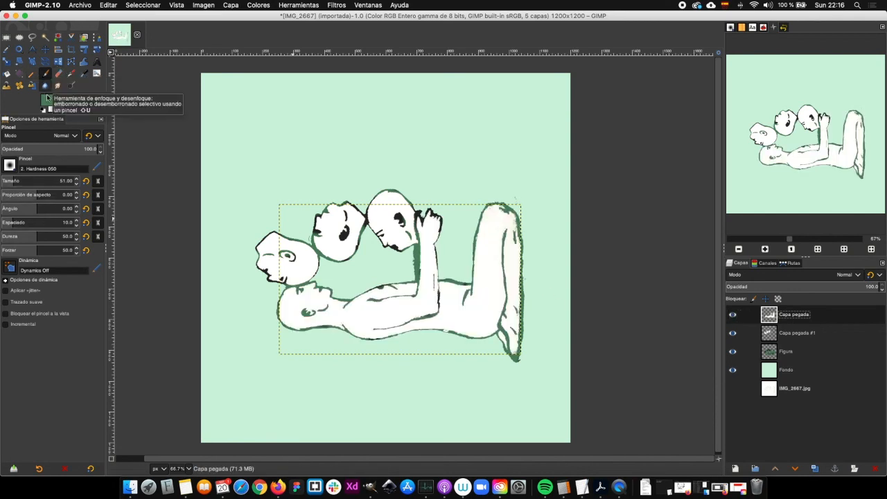
# Set the foreground colour to light yellow fff963.
pyautogui.click(48, 101)
pyautogui.click(173, 79)
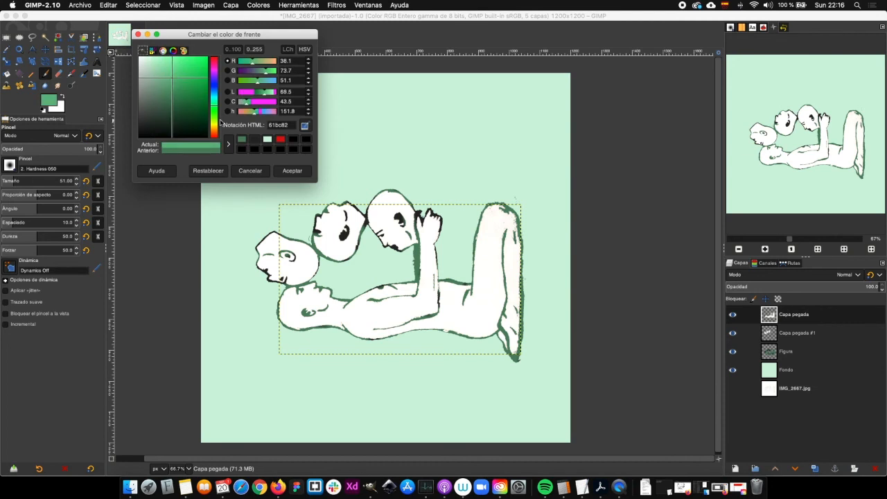
pyautogui.click(213, 123)
pyautogui.moveTo(188, 75); pyautogui.dragTo(184, 56)
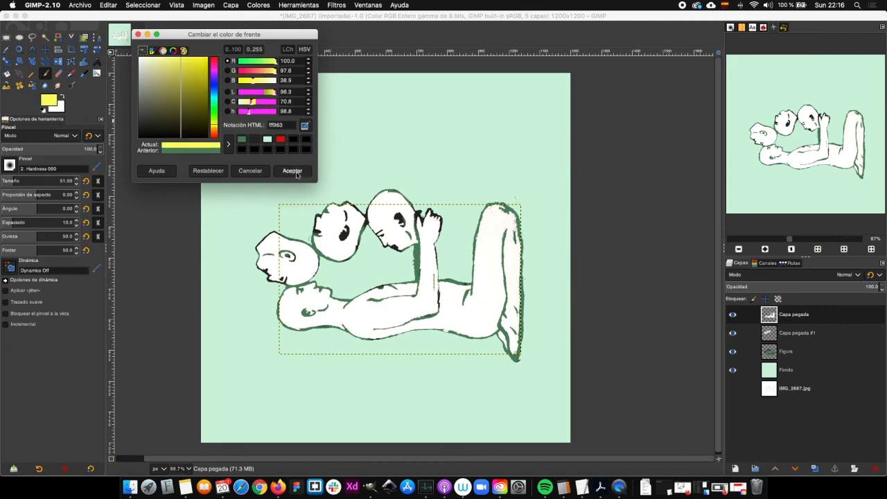
pyautogui.click(293, 172)
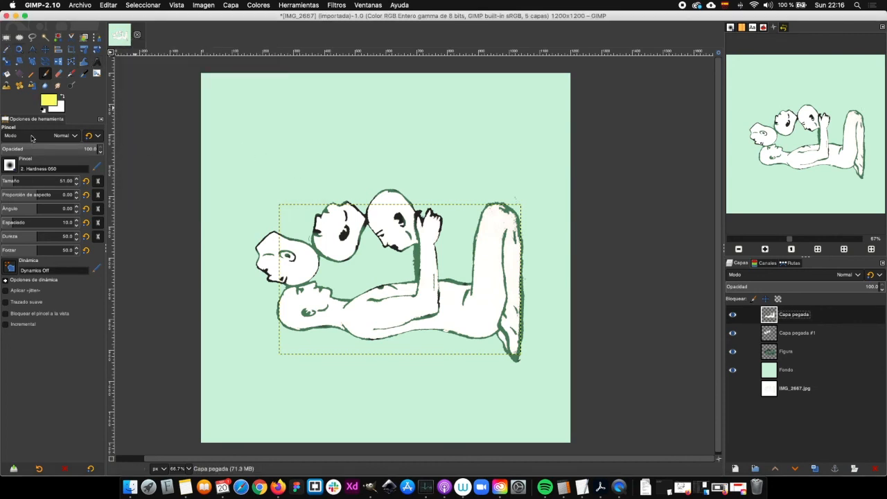
# Keep the Paintbrush as the active tool and set its size to 145.
pyautogui.click(71, 74)
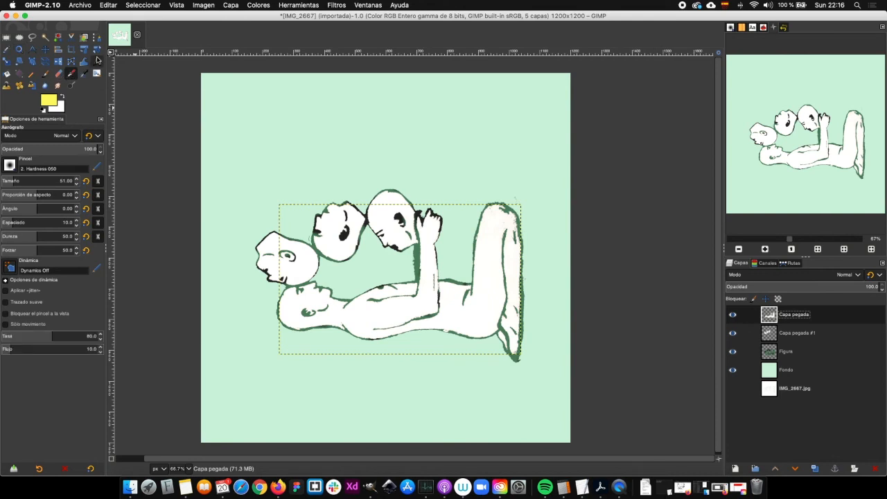
pyautogui.click(45, 74)
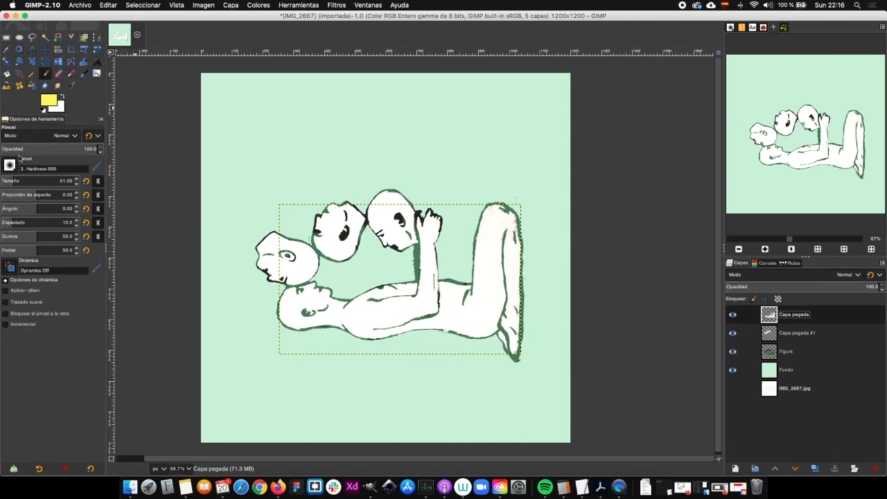
pyautogui.click(30, 180)
pyautogui.moveTo(25, 181); pyautogui.dragTo(22, 180)
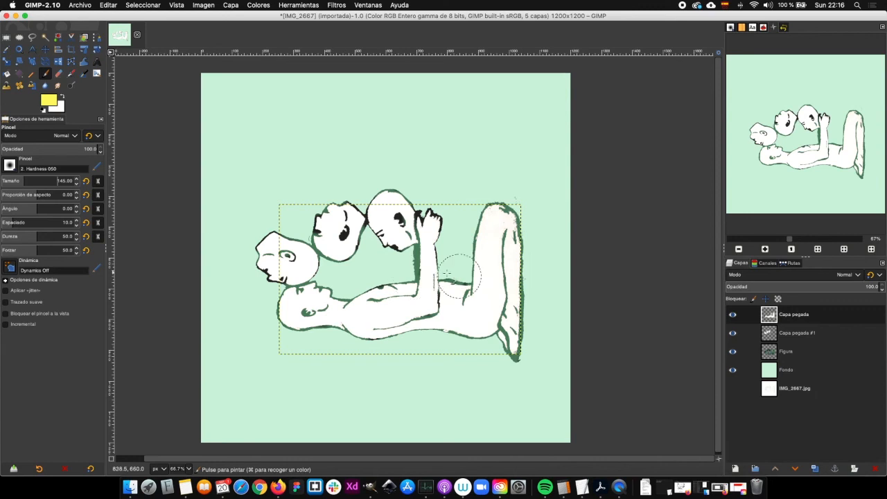
# Try painting yellow across Capa pegada without locking its alpha channel, and undo the stroke.
pyautogui.moveTo(486, 301)
pyautogui.mouseDown()
pyautogui.moveTo(511, 293)
pyautogui.moveTo(446, 327)
pyautogui.moveTo(319, 297)
pyautogui.moveTo(291, 222)
pyautogui.mouseUp()
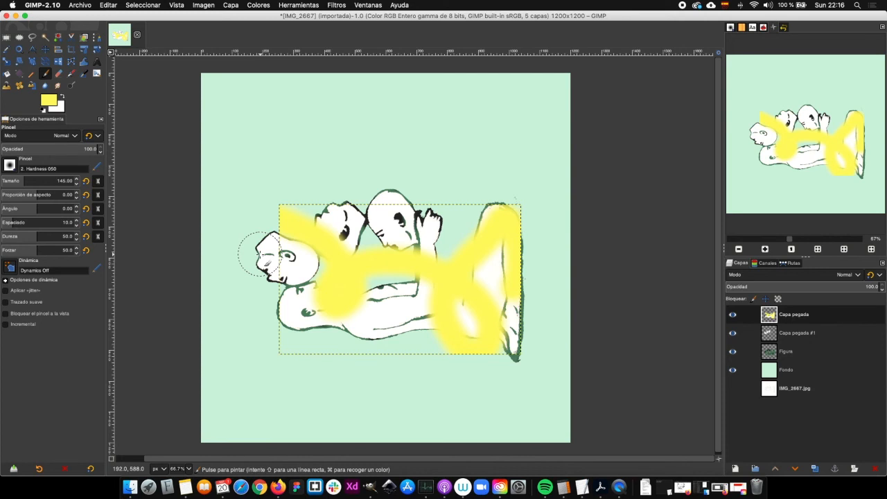
pyautogui.click(108, 5)
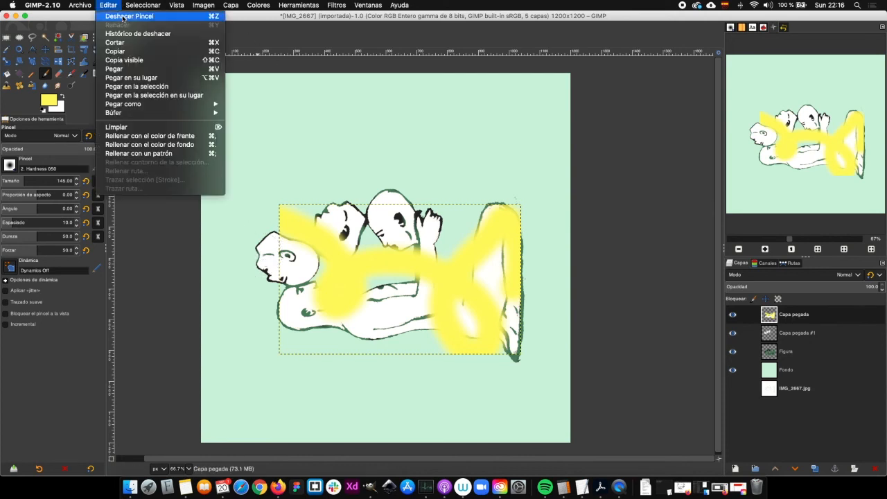
pyautogui.click(111, 15)
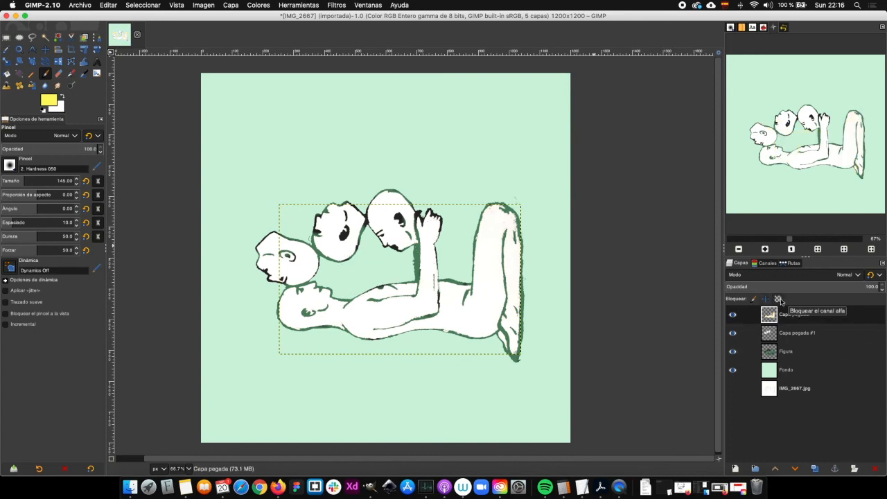
# Lock the alpha channel of Capa pegada and paint the whole body interior yellow.
pyautogui.click(778, 299)
pyautogui.moveTo(485, 310)
pyautogui.mouseDown()
pyautogui.moveTo(257, 323)
pyautogui.moveTo(293, 297)
pyautogui.moveTo(475, 320)
pyautogui.moveTo(499, 249)
pyautogui.moveTo(475, 302)
pyautogui.moveTo(408, 353)
pyautogui.moveTo(428, 253)
pyautogui.mouseUp()
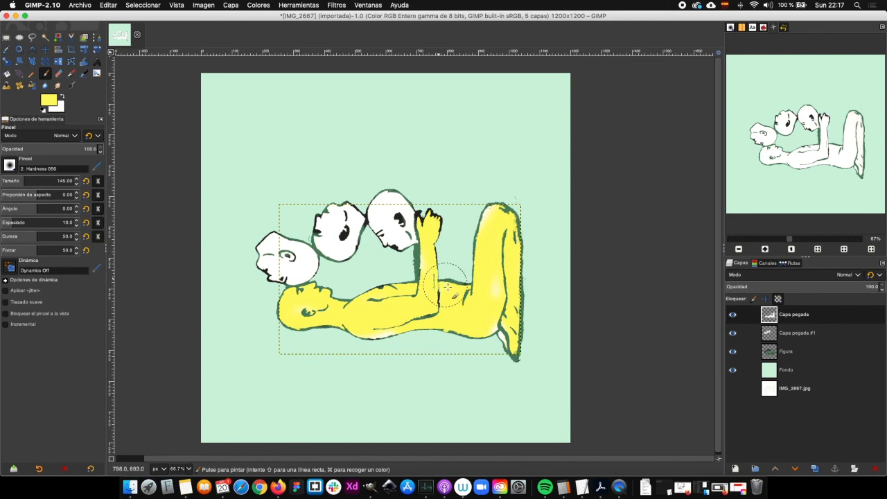
pyautogui.moveTo(476, 351)
pyautogui.mouseDown()
pyautogui.moveTo(505, 196)
pyautogui.moveTo(485, 221)
pyautogui.moveTo(531, 320)
pyautogui.moveTo(257, 314)
pyautogui.moveTo(376, 249)
pyautogui.mouseUp()
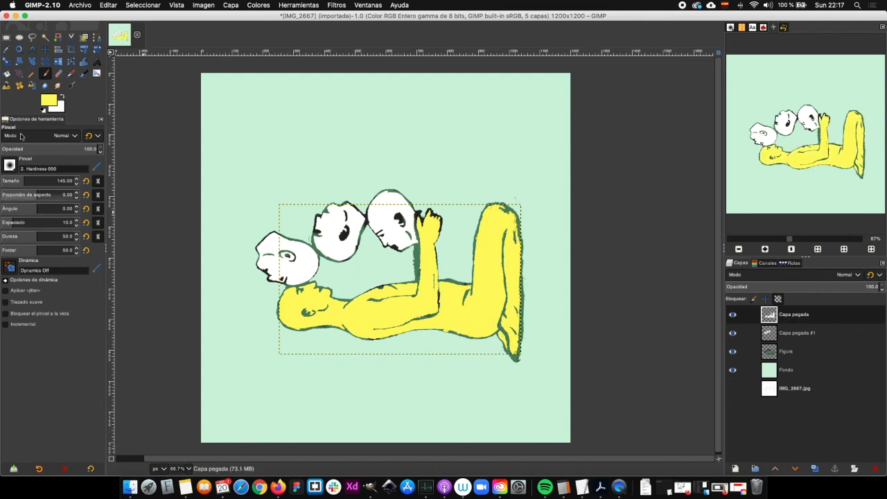
# Set the foreground colour to olive a29d23, lock the alpha channel of Capa pegada #1 and paint the three heads.
pyautogui.click(50, 102)
pyautogui.moveTo(183, 66); pyautogui.dragTo(194, 76)
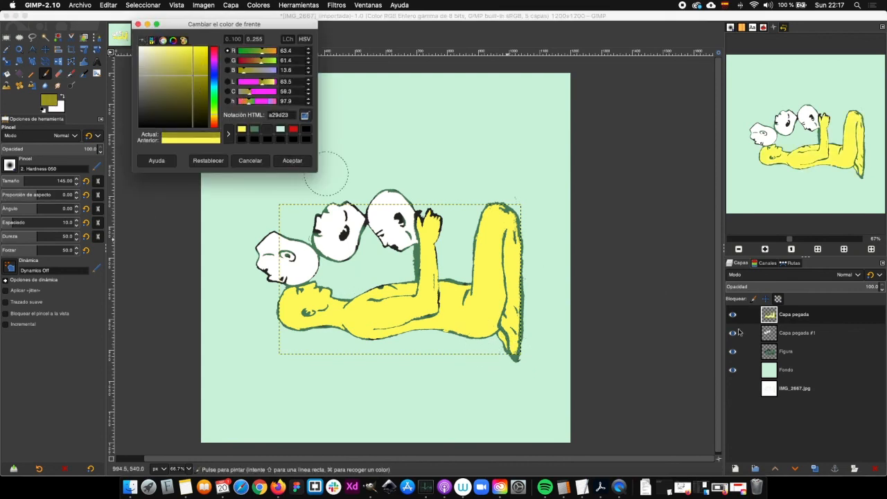
pyautogui.click(748, 333)
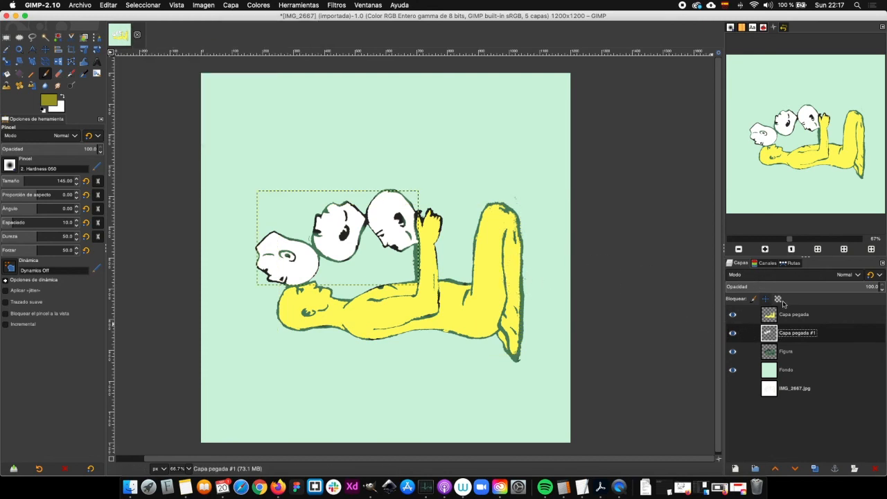
pyautogui.moveTo(329, 232)
pyautogui.mouseDown()
pyautogui.moveTo(381, 239)
pyautogui.moveTo(357, 220)
pyautogui.moveTo(398, 232)
pyautogui.moveTo(388, 208)
pyautogui.moveTo(401, 253)
pyautogui.moveTo(285, 263)
pyautogui.moveTo(273, 233)
pyautogui.moveTo(237, 248)
pyautogui.mouseUp()
pyautogui.moveTo(379, 246)
pyautogui.mouseDown()
pyautogui.moveTo(350, 207)
pyautogui.moveTo(263, 236)
pyautogui.mouseUp()
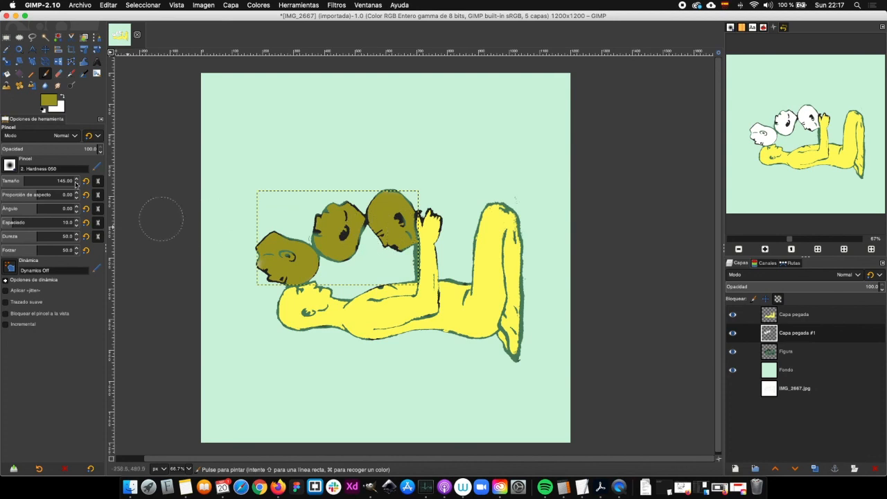
# Set the foreground colour to yellow e9e010 and repaint the head nearest the hand on Capa pegada #1.
pyautogui.click(50, 102)
pyautogui.moveTo(191, 79); pyautogui.dragTo(205, 52)
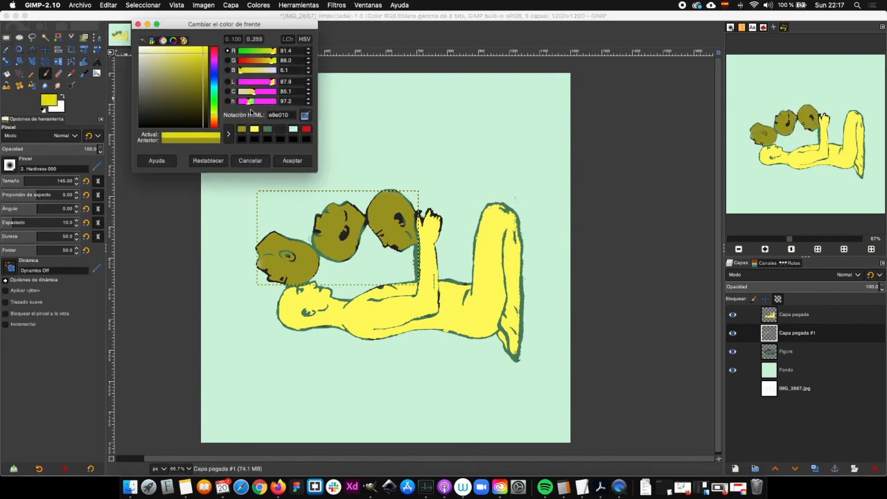
pyautogui.click(291, 160)
pyautogui.moveTo(412, 232)
pyautogui.mouseDown()
pyautogui.moveTo(407, 223)
pyautogui.moveTo(395, 232)
pyautogui.moveTo(399, 186)
pyautogui.moveTo(406, 215)
pyautogui.moveTo(378, 208)
pyautogui.moveTo(402, 234)
pyautogui.moveTo(388, 226)
pyautogui.mouseUp()
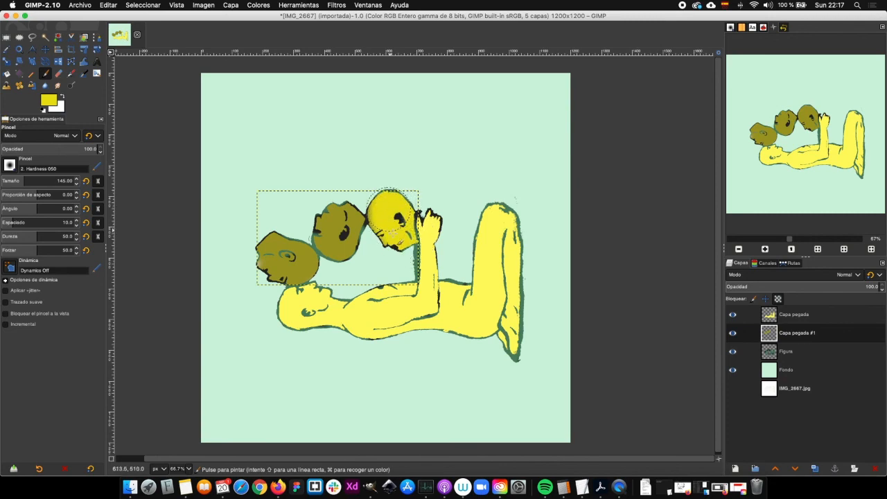
pyautogui.scroll(2, 388, 222)
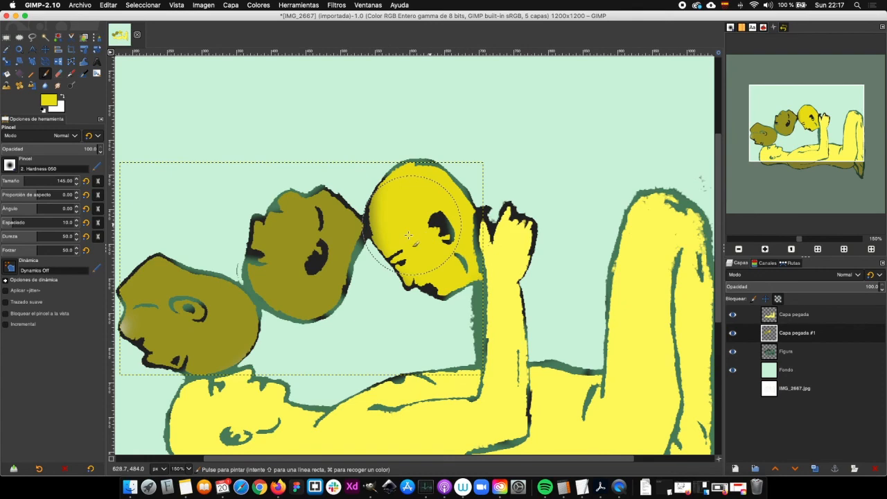
pyautogui.scroll(2, 402, 228)
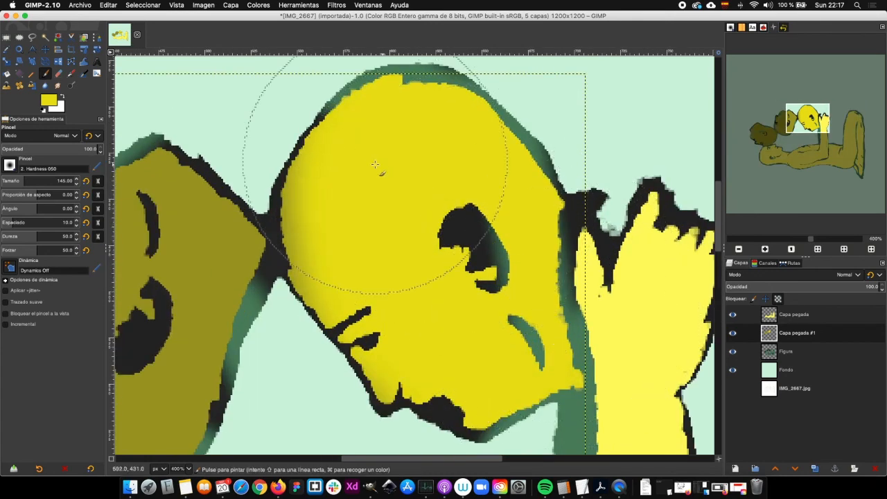
# Set the foreground colour to dark grey and repaint the green outlines of the heads and body on the Figura layer.
pyautogui.scroll(-2, 481, 228)
pyautogui.scroll(-3, 478, 229)
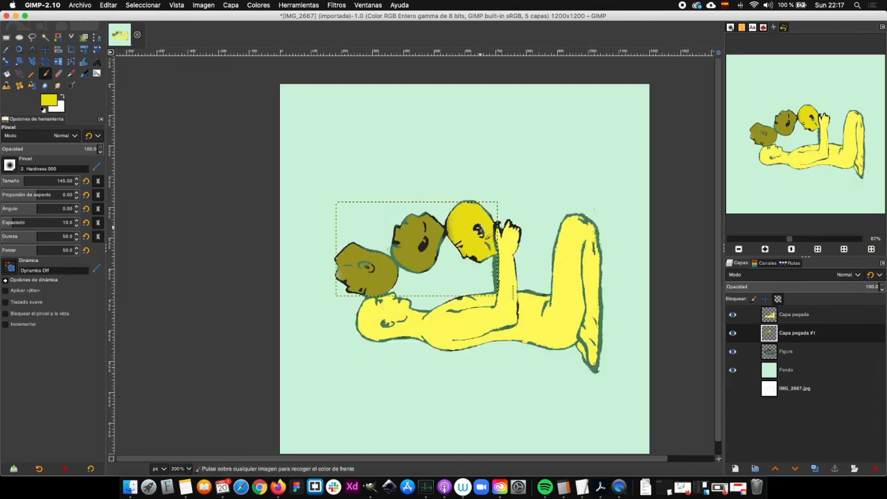
pyautogui.click(772, 349)
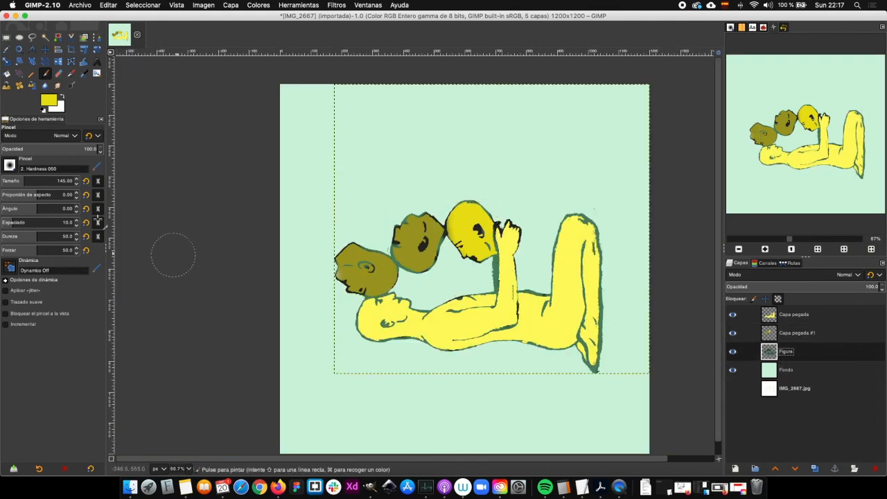
pyautogui.click(47, 102)
pyautogui.moveTo(147, 101); pyautogui.dragTo(123, 97)
pyautogui.click(292, 152)
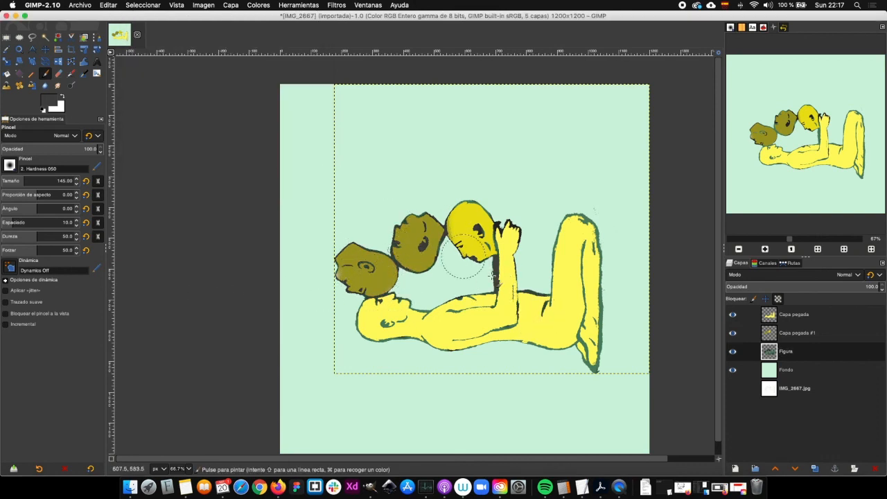
pyautogui.moveTo(546, 330)
pyautogui.mouseDown()
pyautogui.moveTo(367, 325)
pyautogui.moveTo(537, 327)
pyautogui.moveTo(591, 174)
pyautogui.moveTo(600, 295)
pyautogui.moveTo(554, 256)
pyautogui.mouseUp()
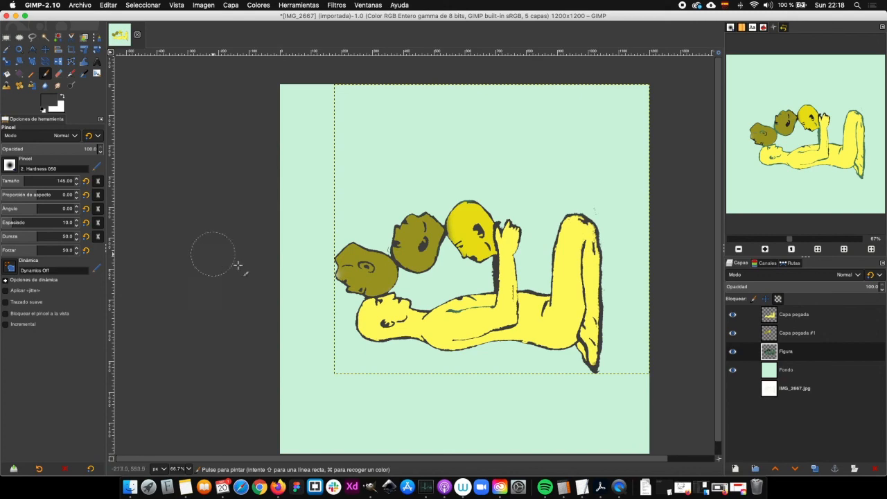
pyautogui.scroll(-1, 470, 241)
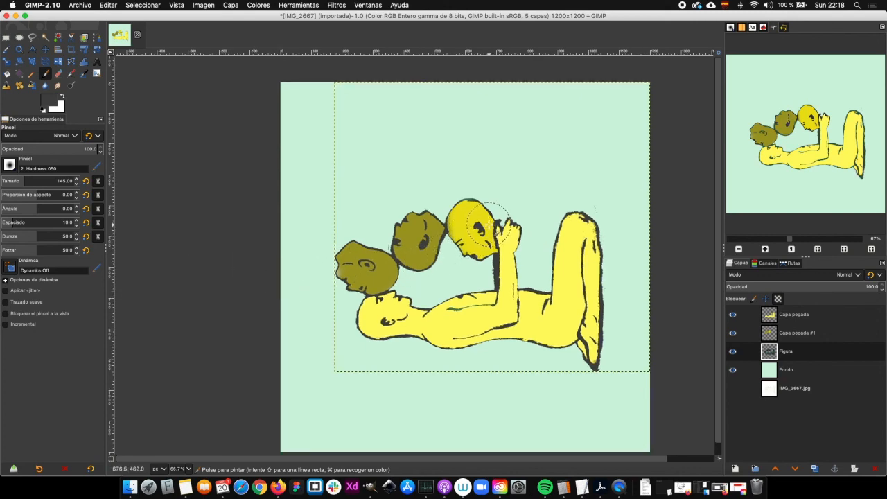
pyautogui.hscroll(5, 489, 224)
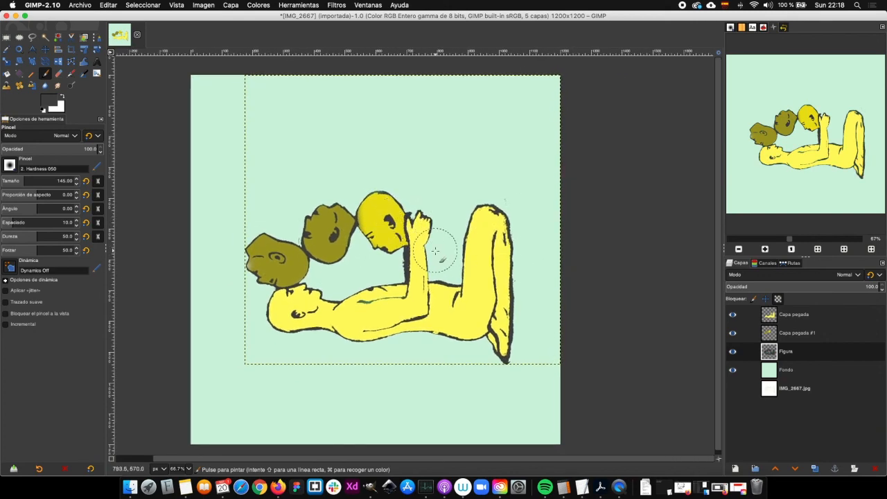